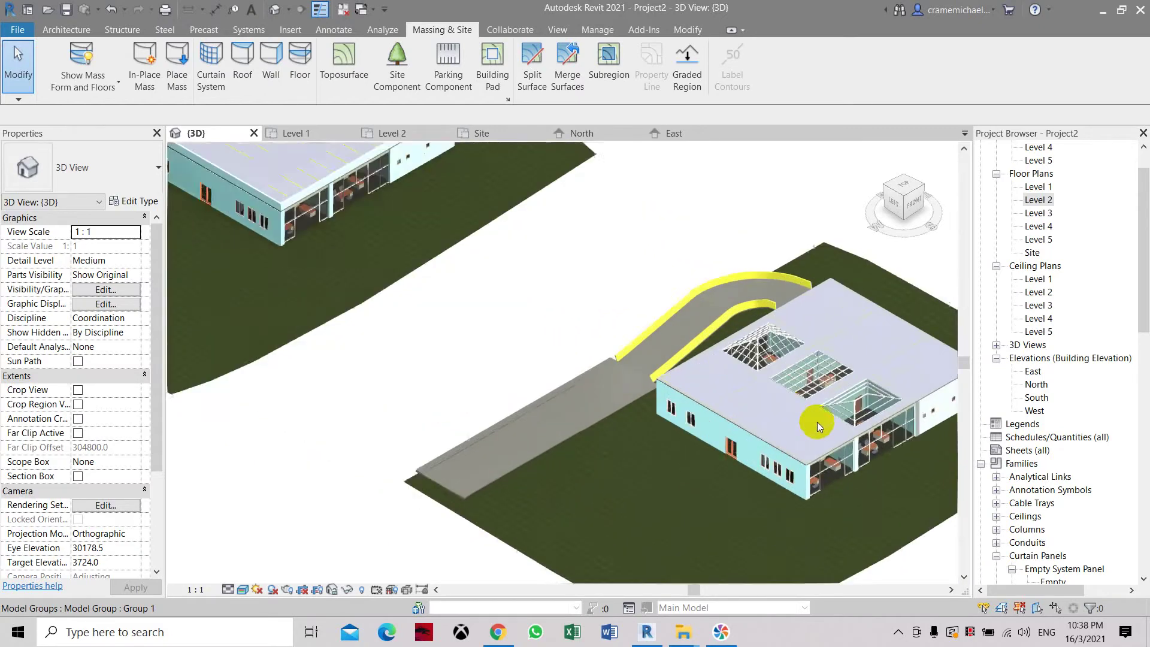
scroll(799, 408, "up", 2)
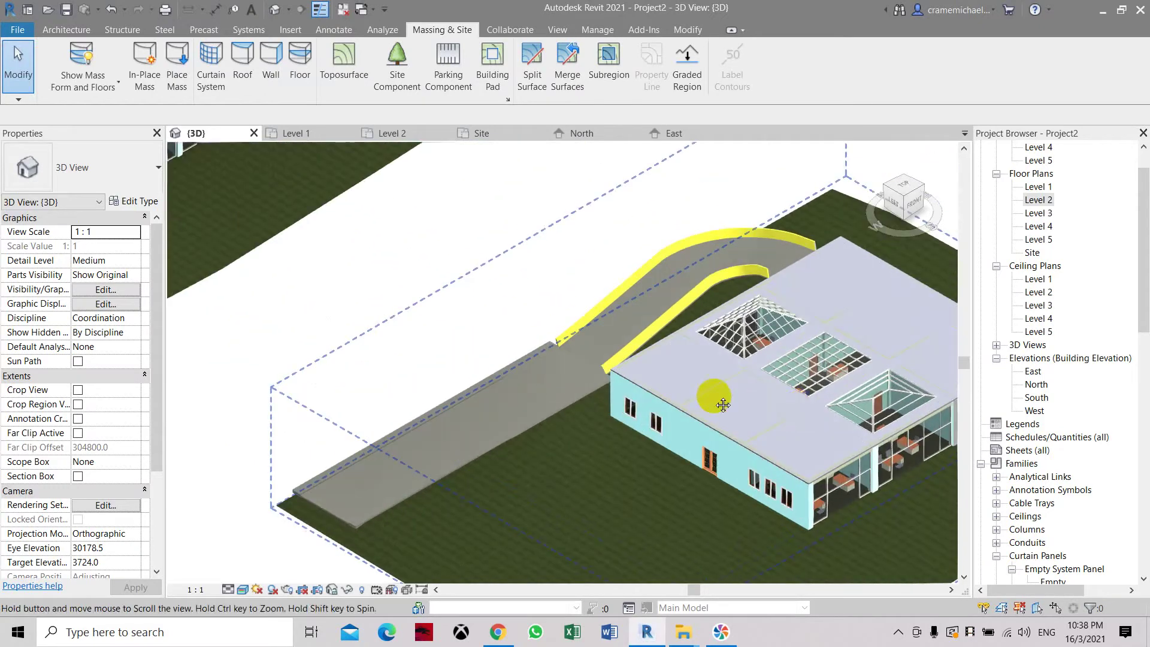
- Zoom the 3D view in and out with the right-hand building centred
middle_click_drag(799, 407, 569, 367)
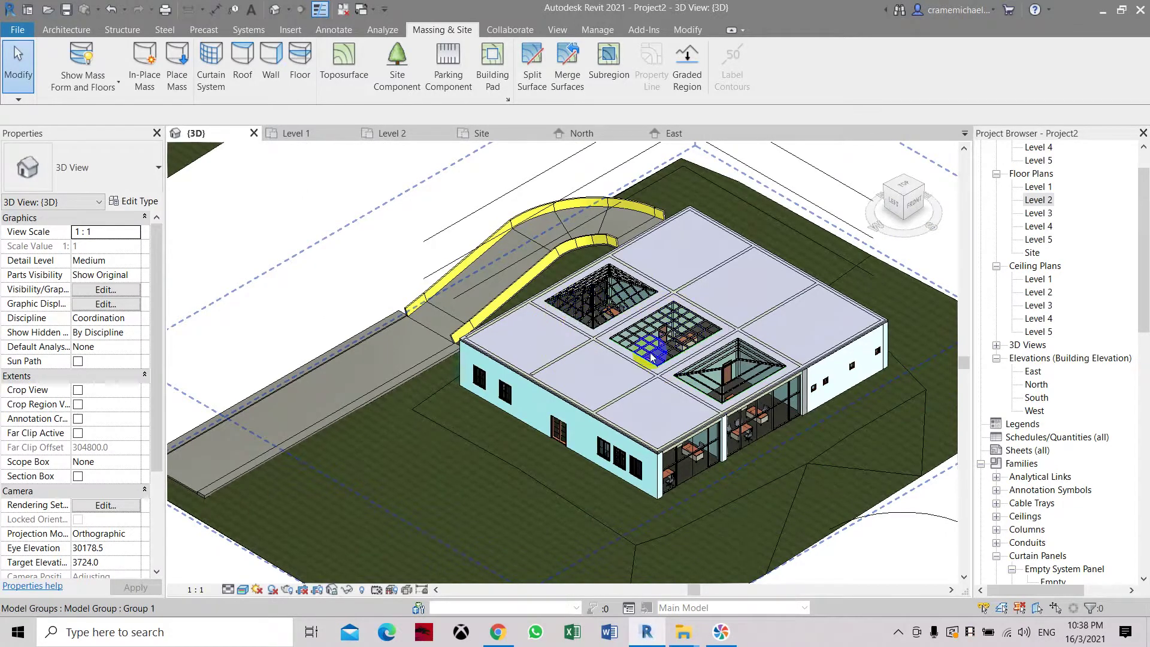
scroll(633, 351, "up", 2)
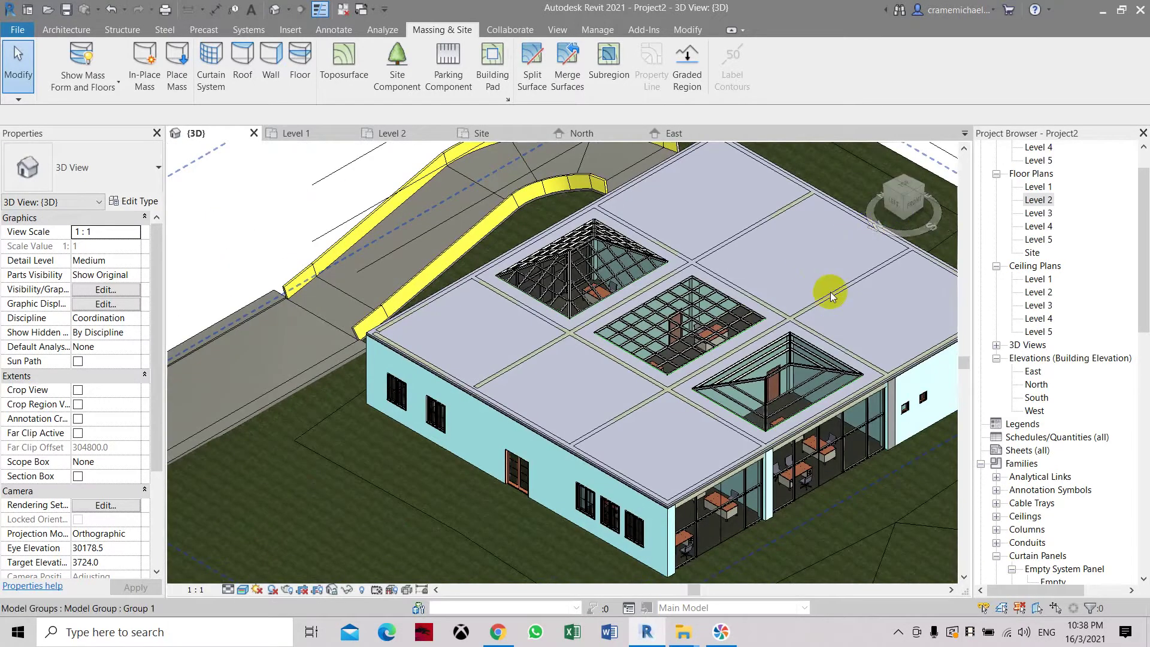
scroll(830, 292, "down", 3)
scroll(793, 335, "down", 2)
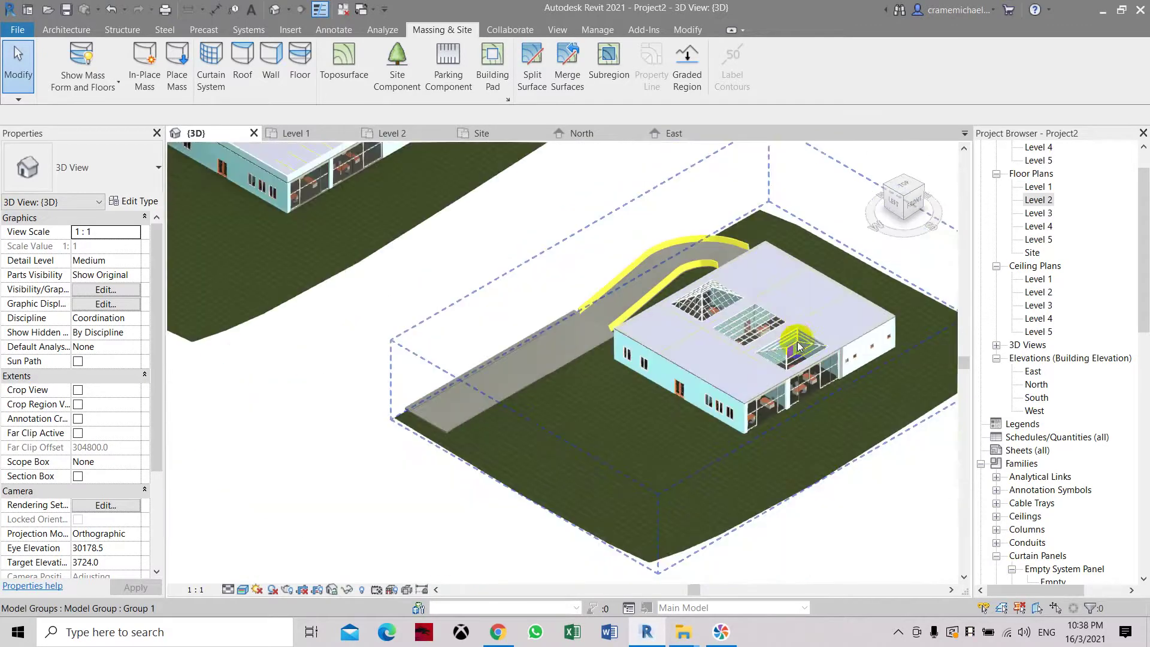
scroll(747, 387, "up", 2)
scroll(746, 387, "down", 3)
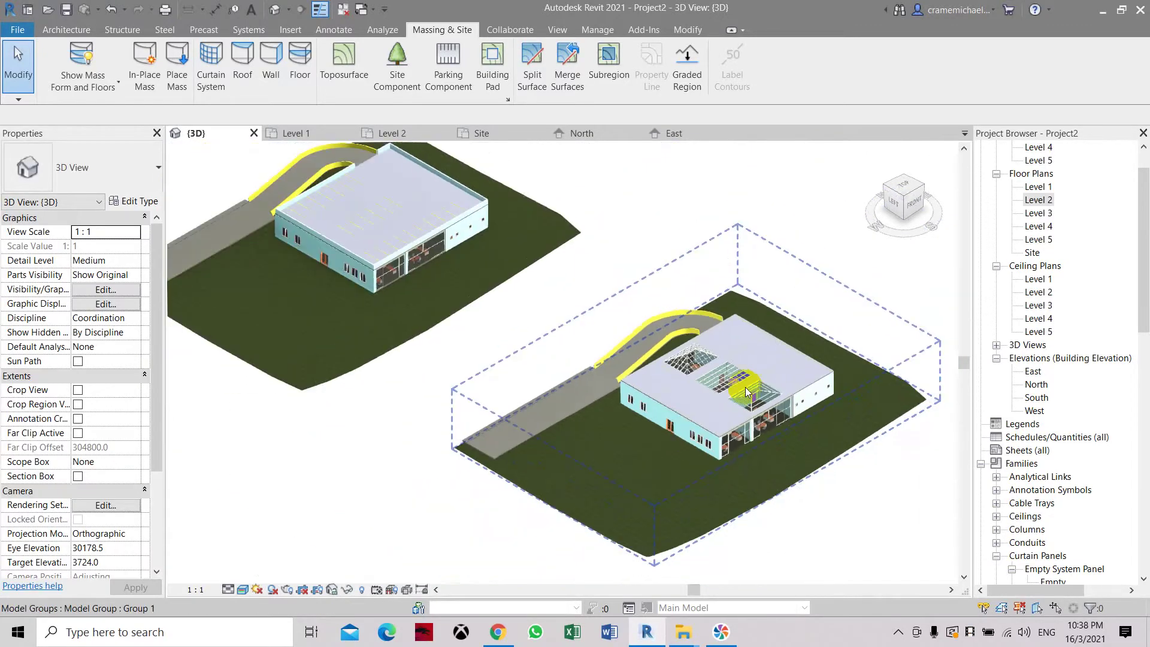
scroll(745, 387, "up", 3)
scroll(745, 387, "down", 1)
scroll(623, 326, "down", 2)
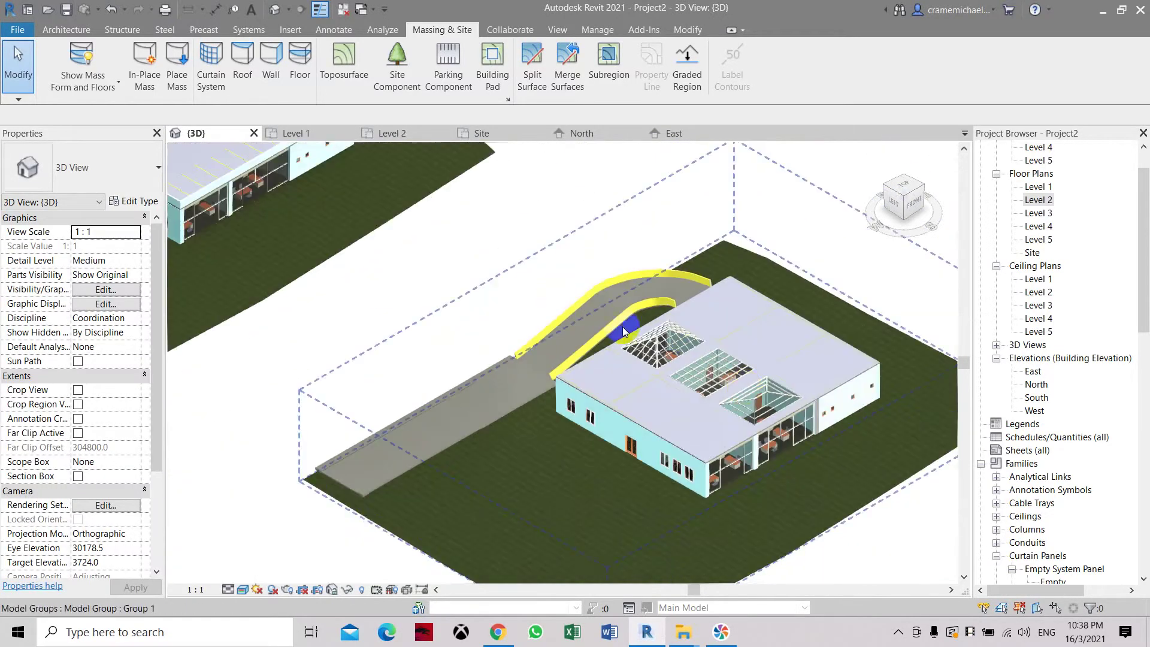
scroll(596, 385, "up", 2)
- Pan over the building and the road's lower end, then bring up the Modify tools
middle_click_drag(388, 290, 545, 423)
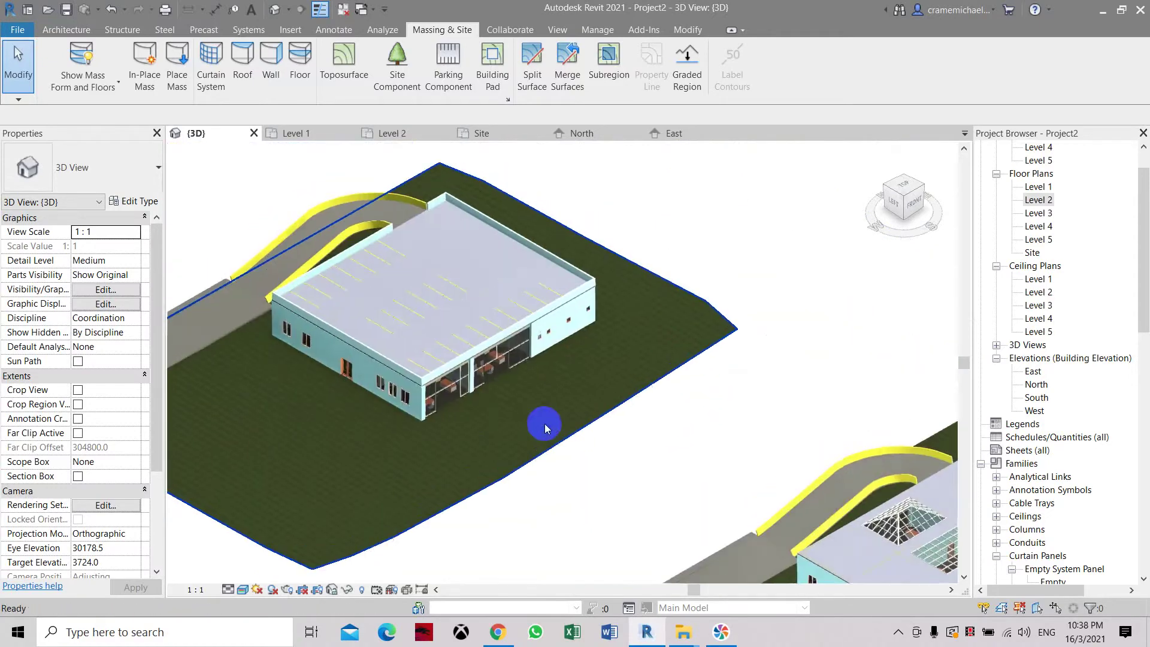
scroll(286, 295, "up", 3)
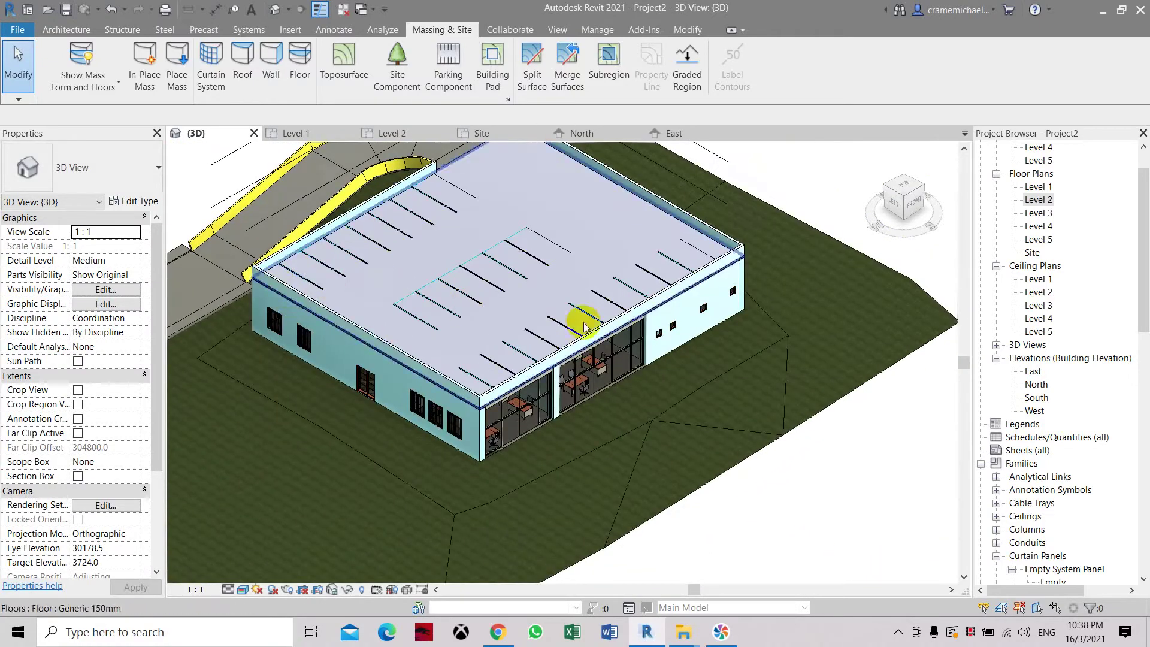
middle_click_drag(706, 249, 732, 330)
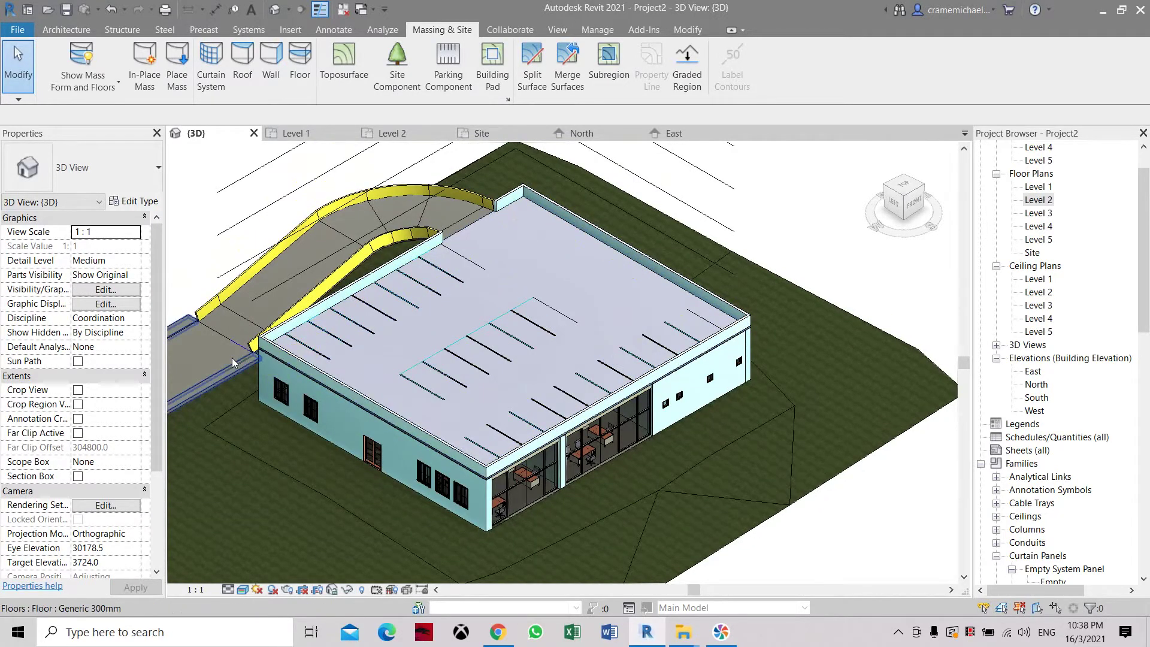
scroll(309, 350, "up", 3)
middle_click_drag(474, 289, 494, 282)
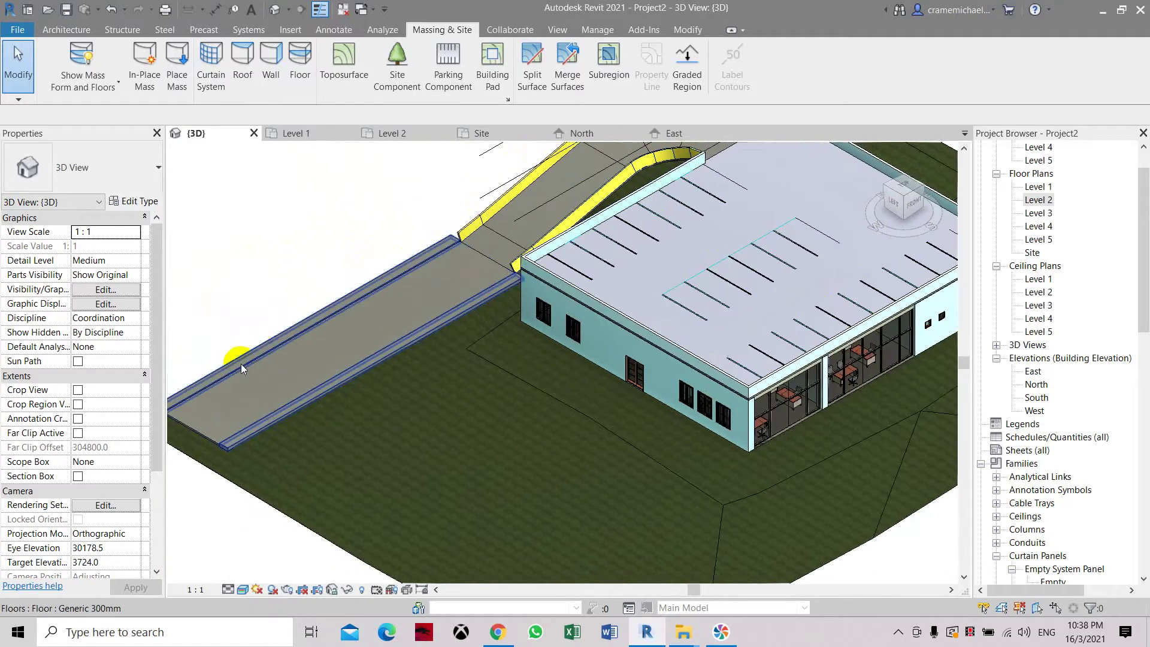
scroll(241, 365, "up", 2)
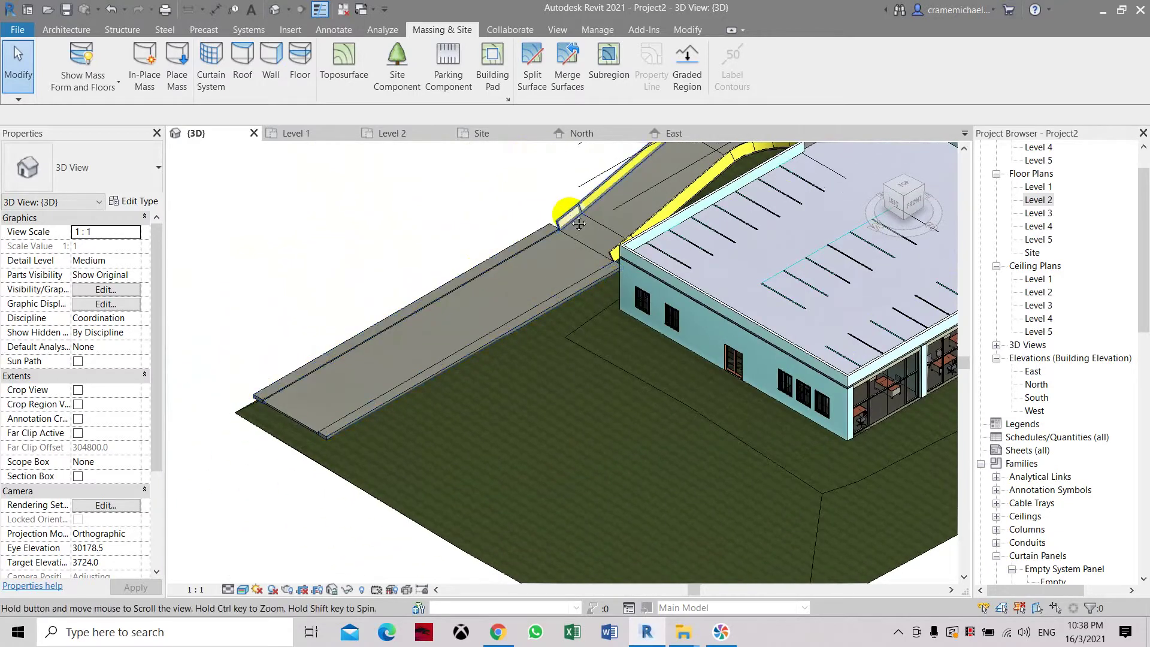
scroll(528, 242, "down", 2)
scroll(562, 376, "up", 2)
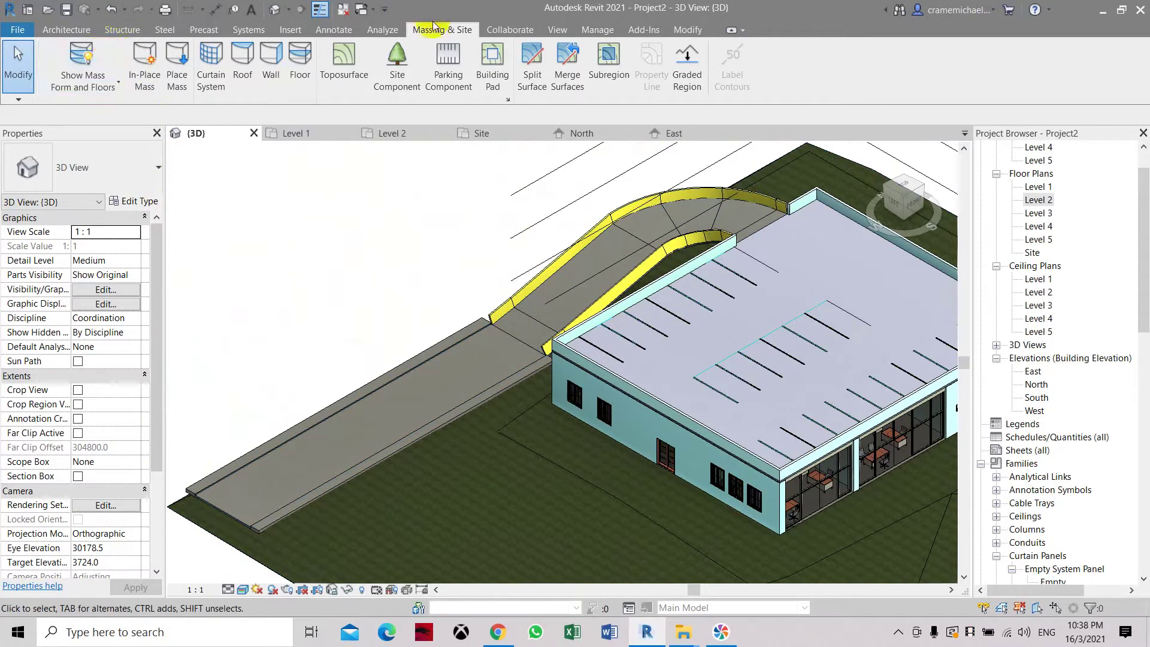
left_click(687, 30)
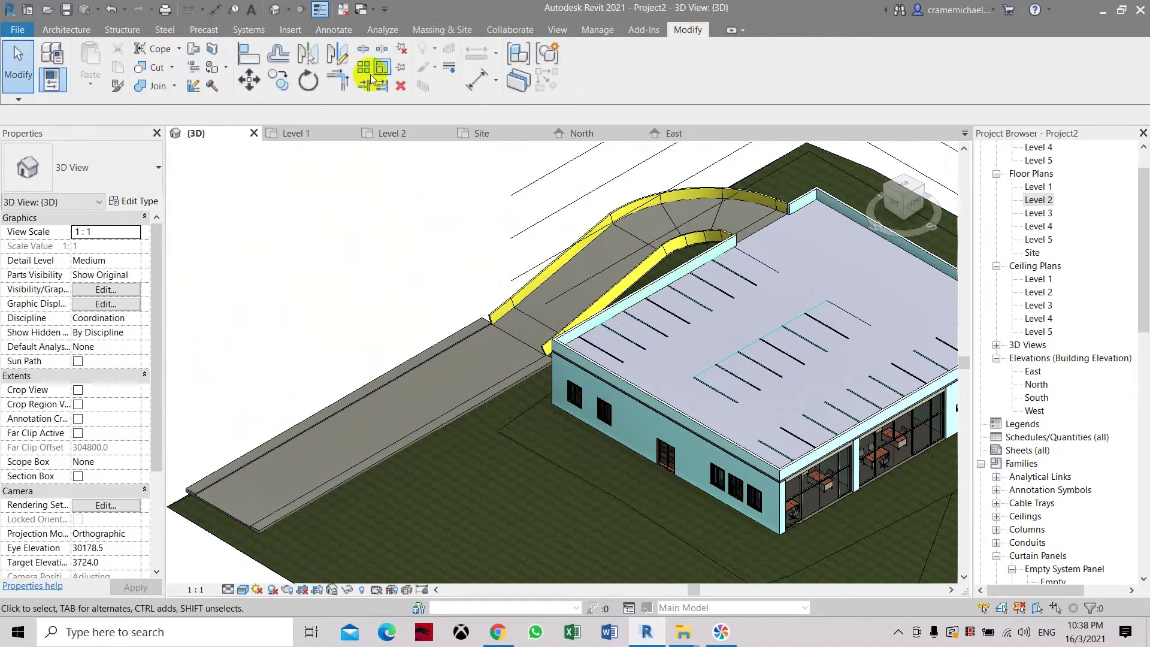
- Paint the access road's edge strips with the Parking Stripe material
left_click(226, 67)
left_click(232, 85)
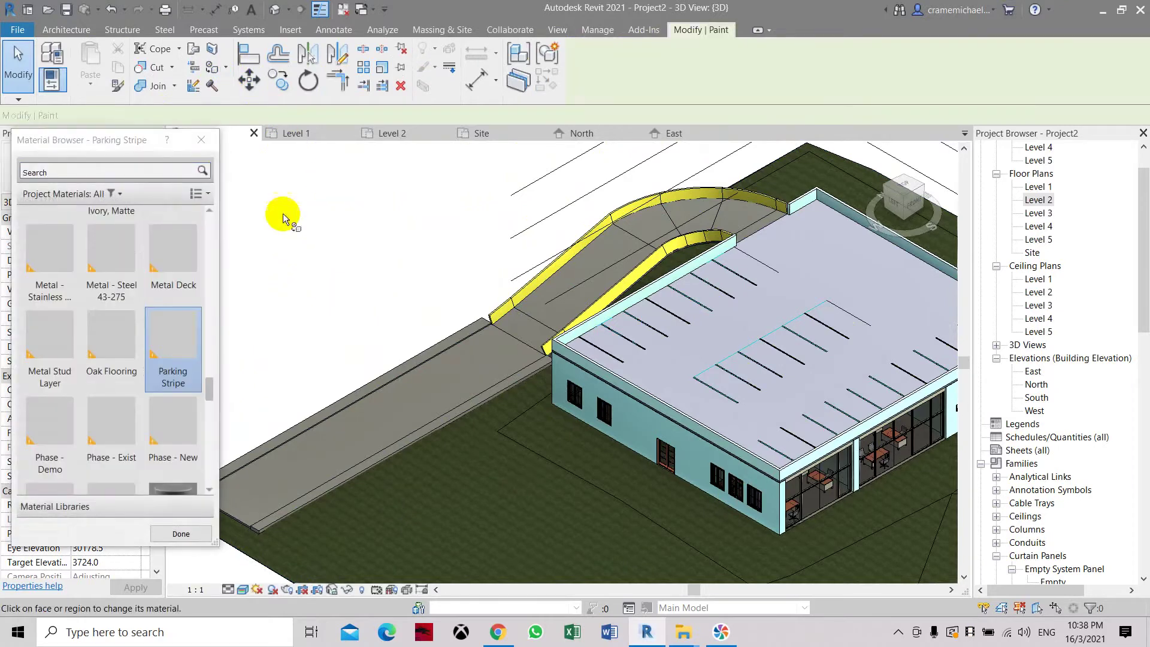
left_click(297, 429)
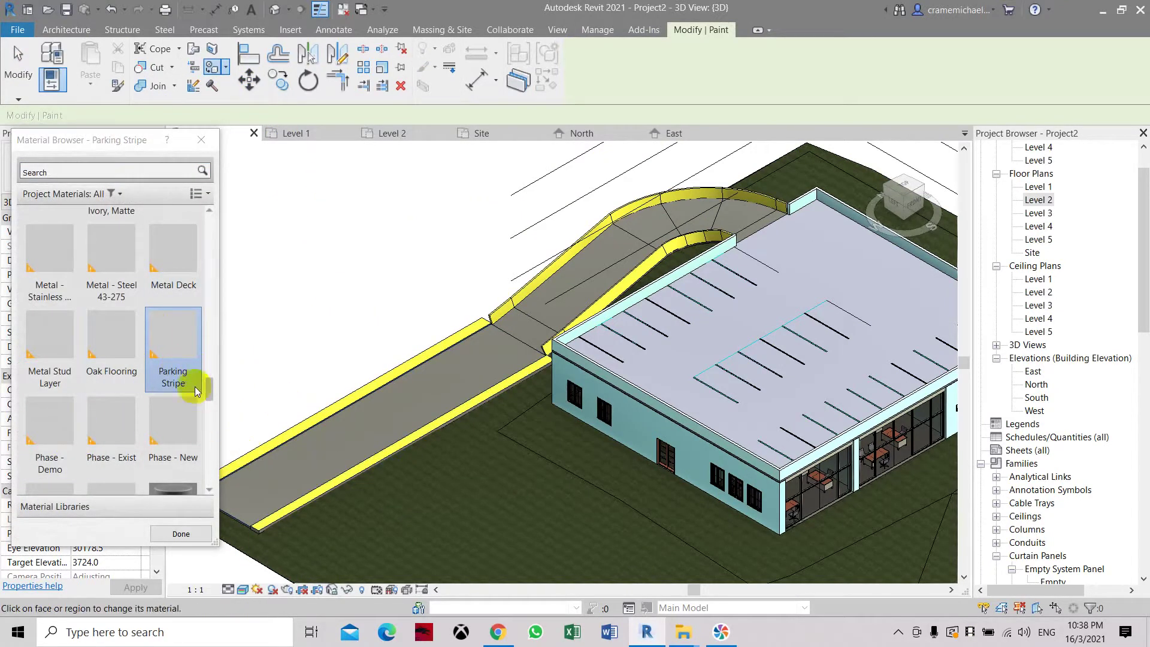
- Paint the sloped ramp, curved upper ramp and adjoining floor faces with Asphalt, Bitumen
scroll(55, 451, "down", 5)
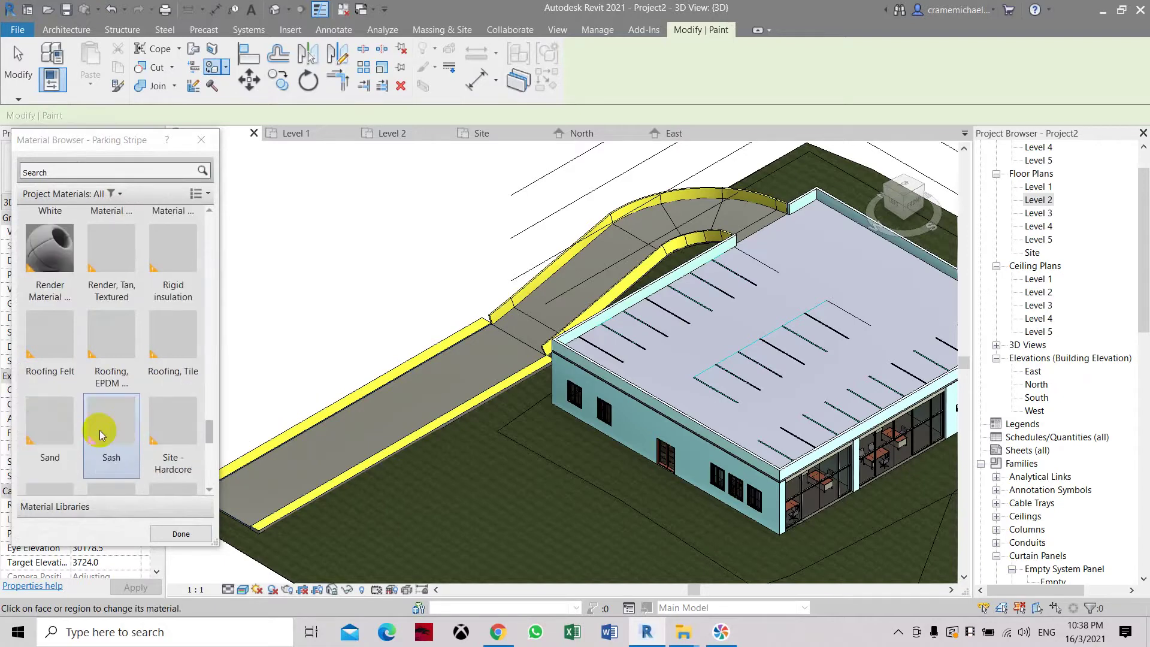
scroll(71, 359, "down", 6)
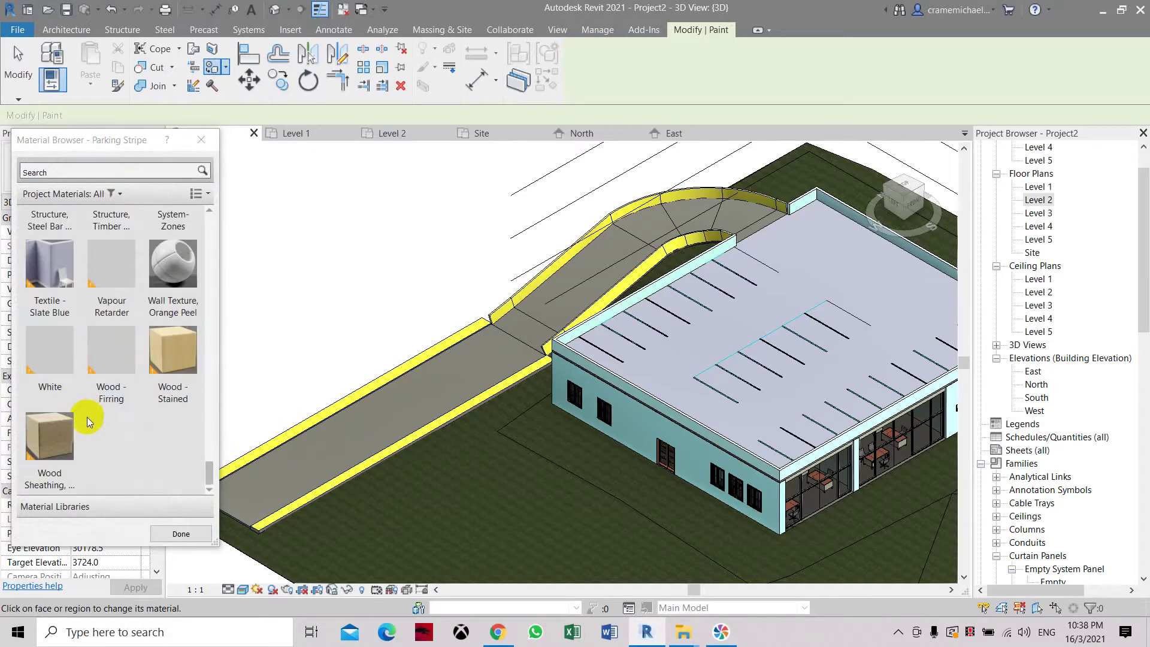
scroll(71, 430, "up", 3)
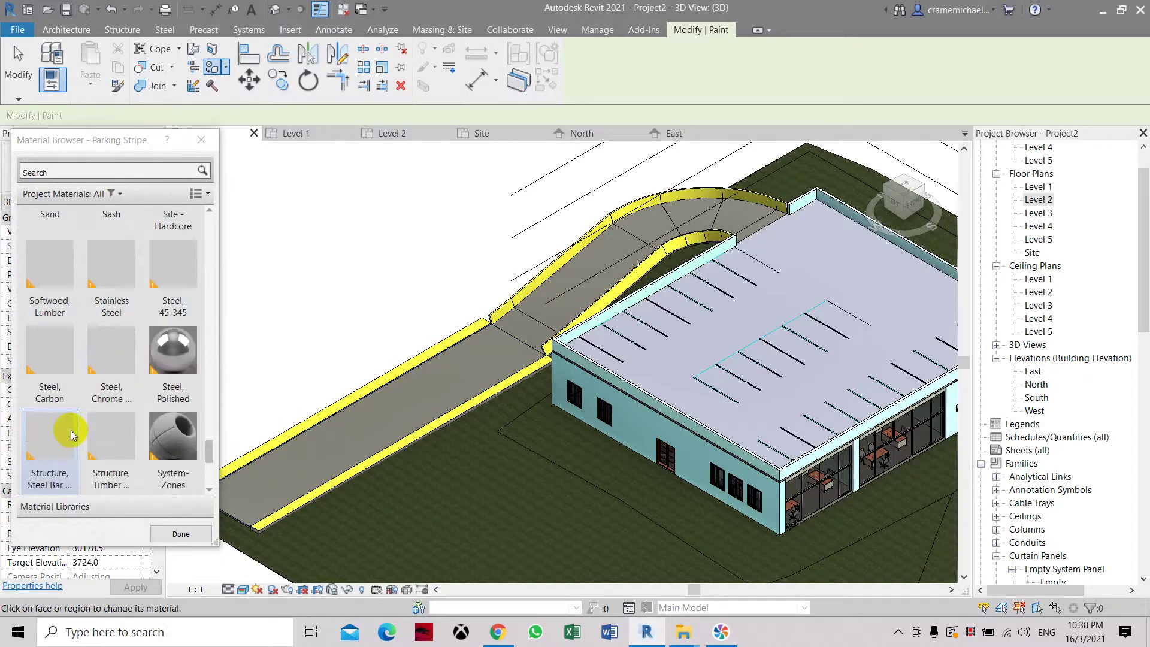
scroll(71, 431, "up", 3)
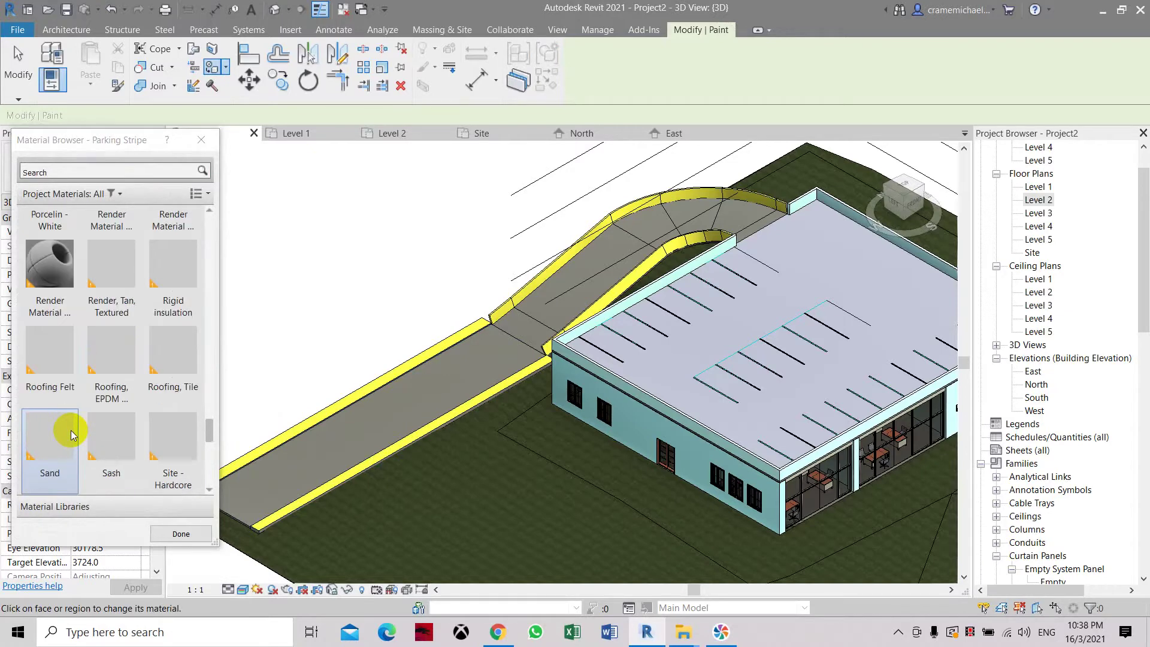
scroll(71, 431, "up", 3)
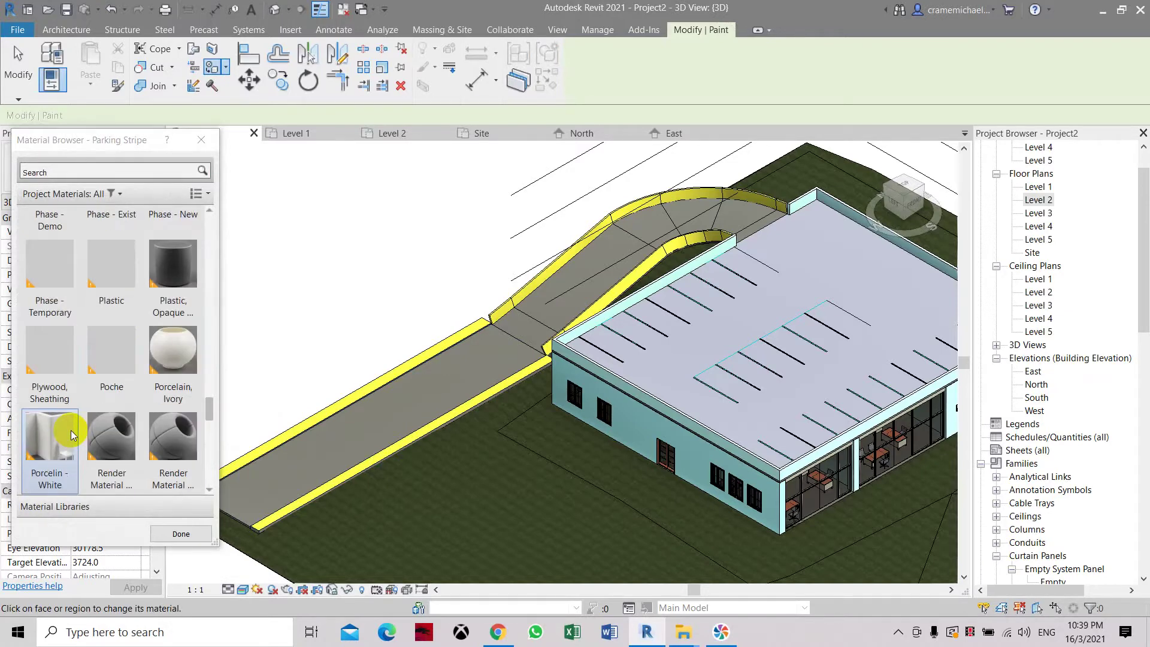
scroll(70, 430, "up", 9)
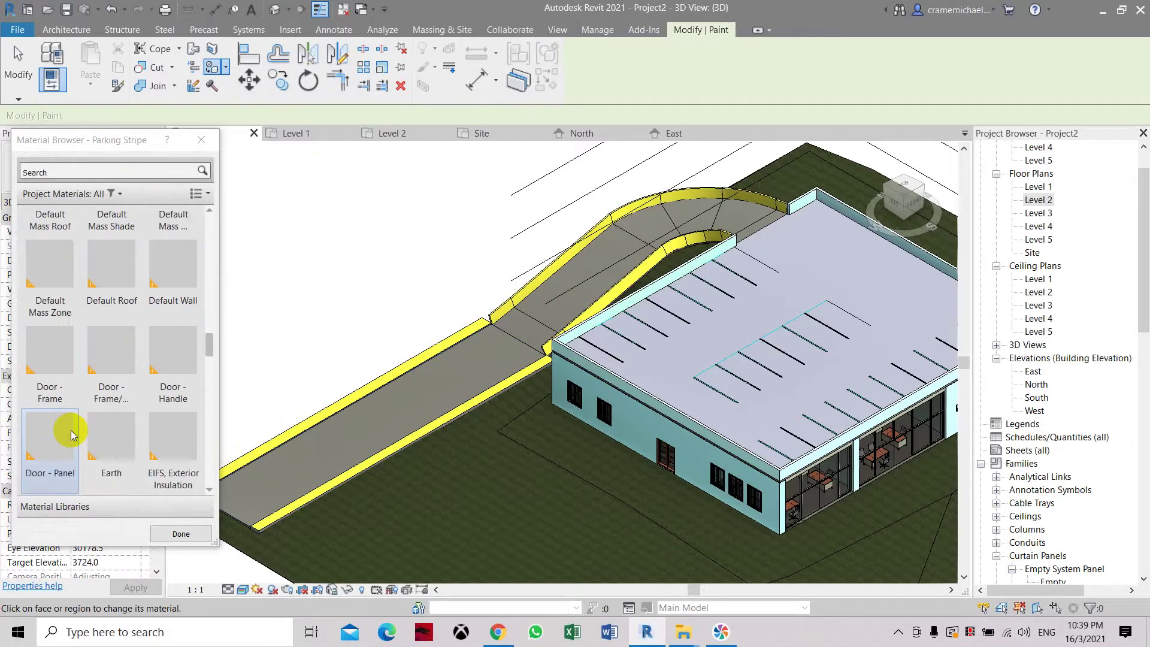
scroll(71, 430, "up", 10)
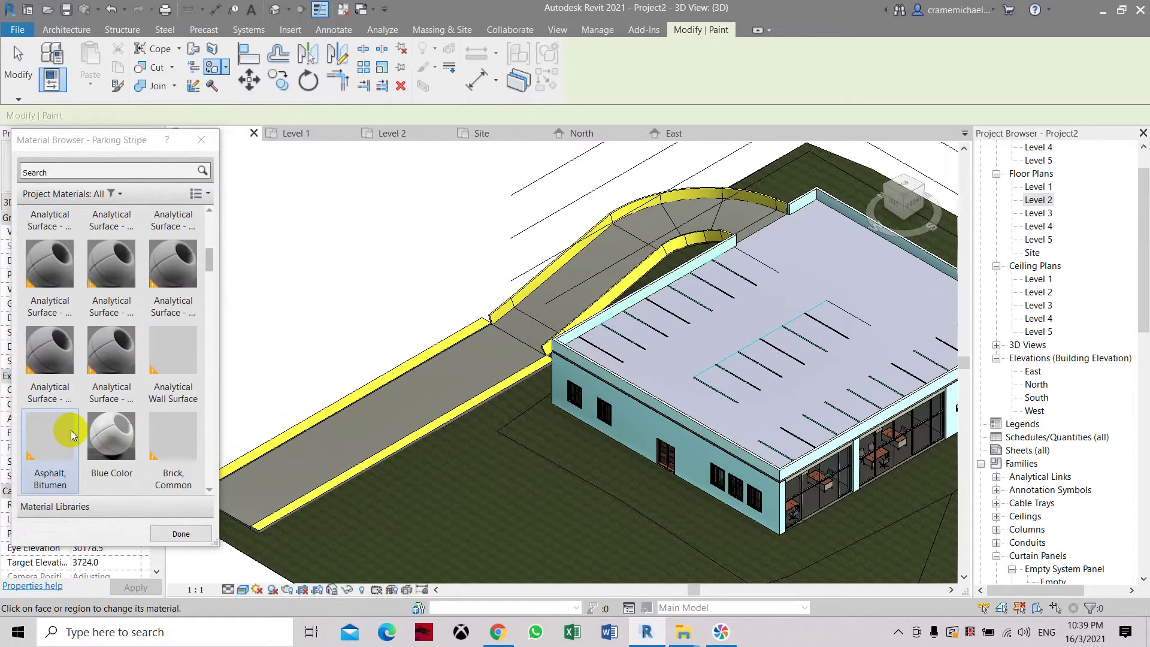
left_click(71, 430)
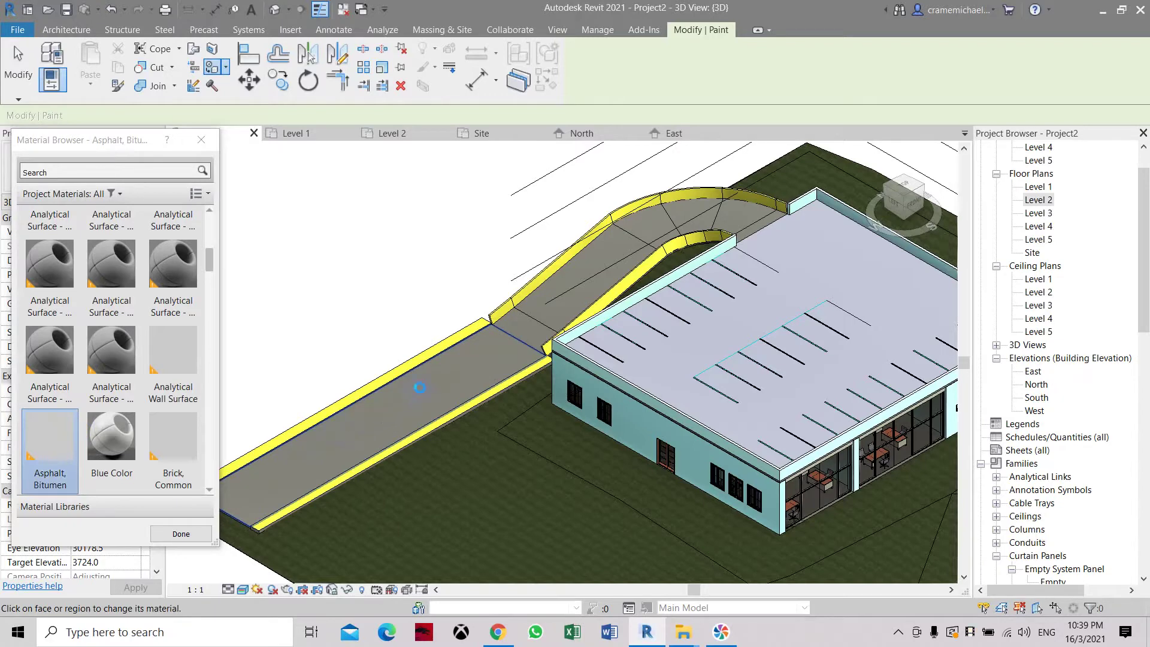
left_click(529, 333)
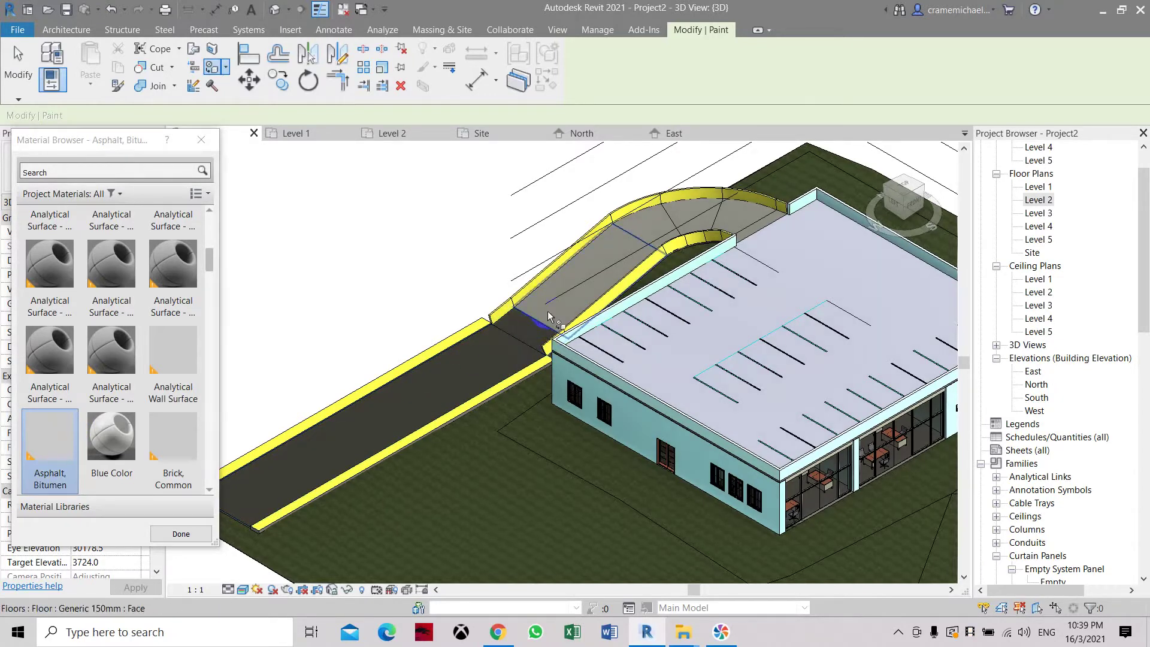
left_click(682, 214)
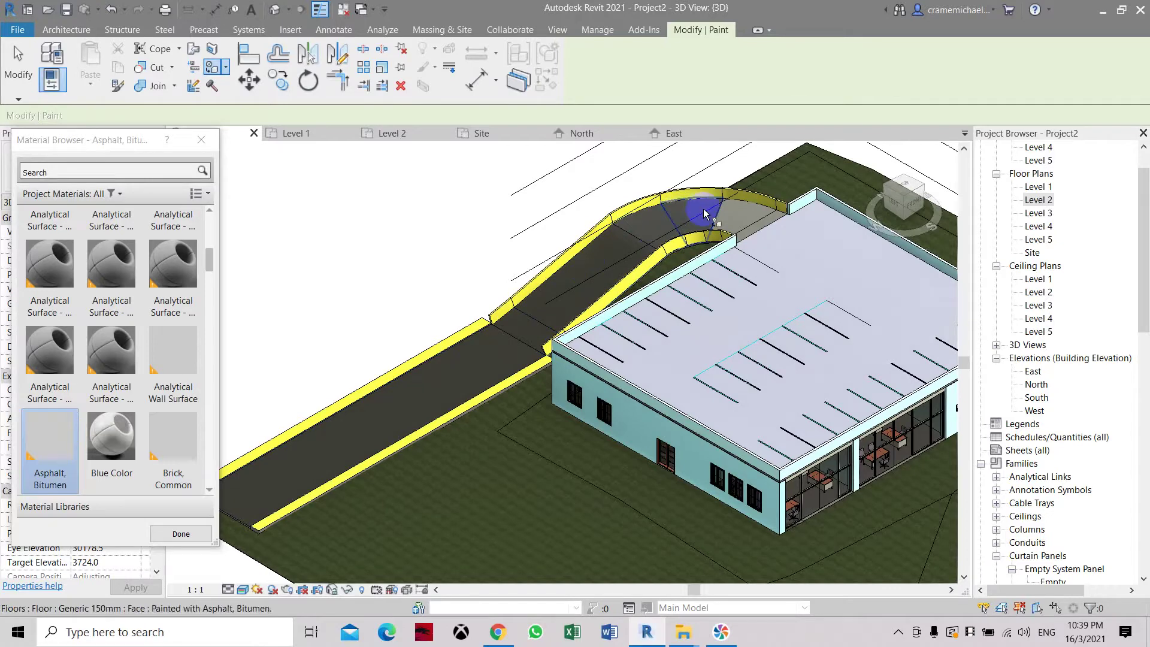
left_click(763, 228)
scroll(764, 228, "up", 3)
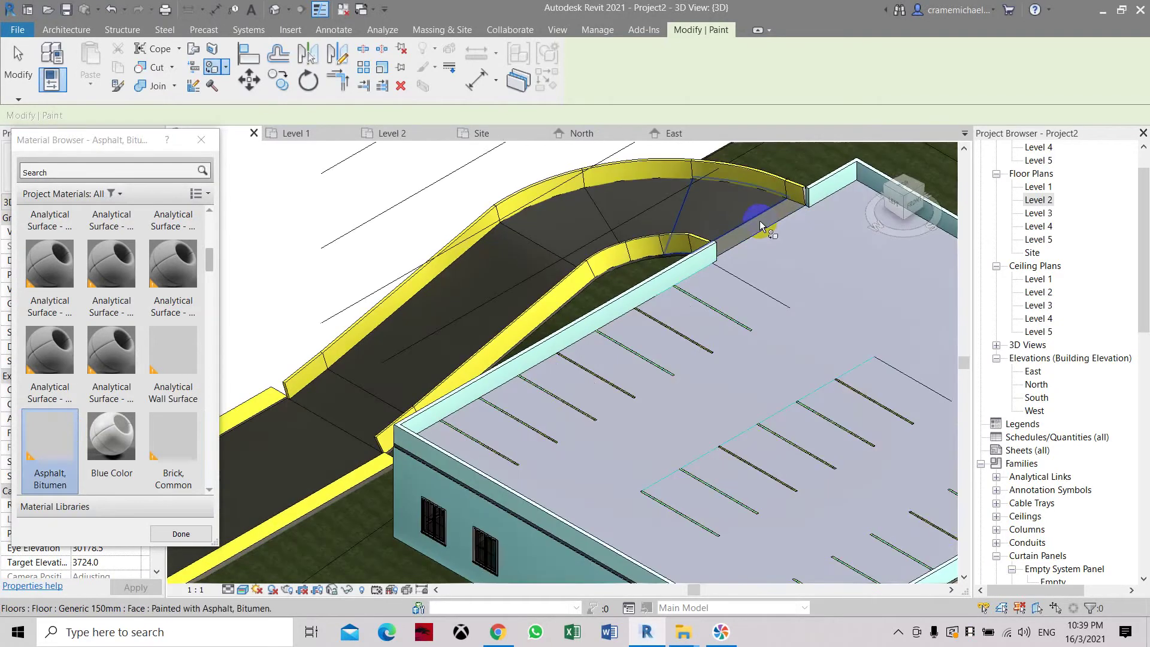
scroll(752, 231, "down", 5)
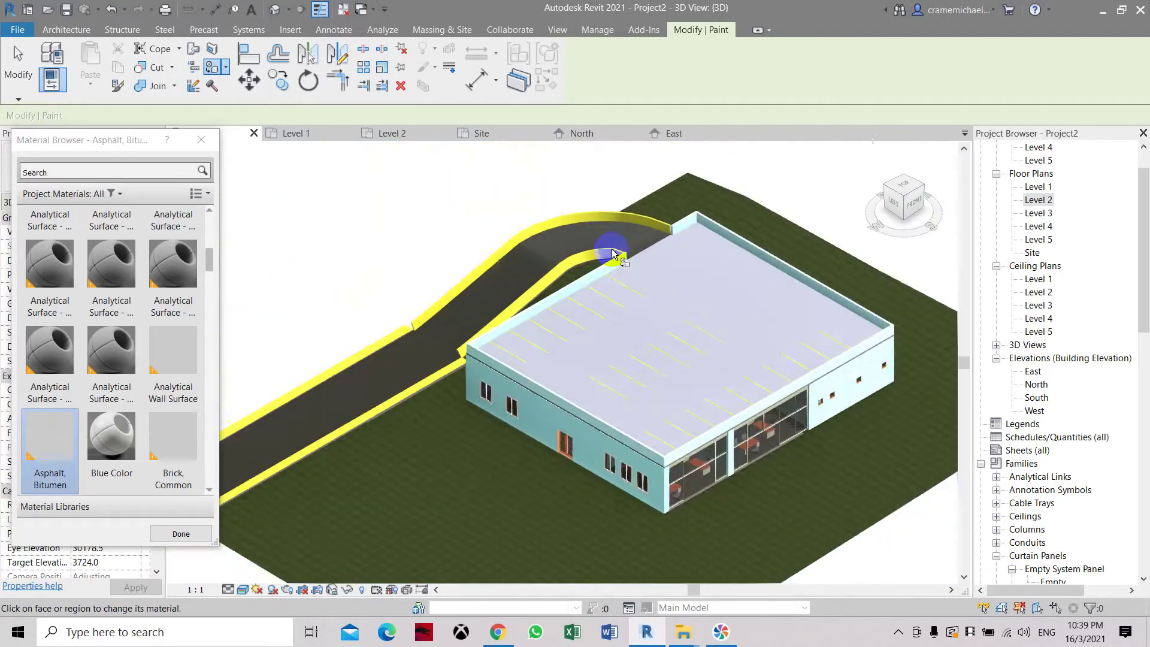
middle_click_drag(604, 258, 527, 269, "shift")
key("Escape")
key("Escape")
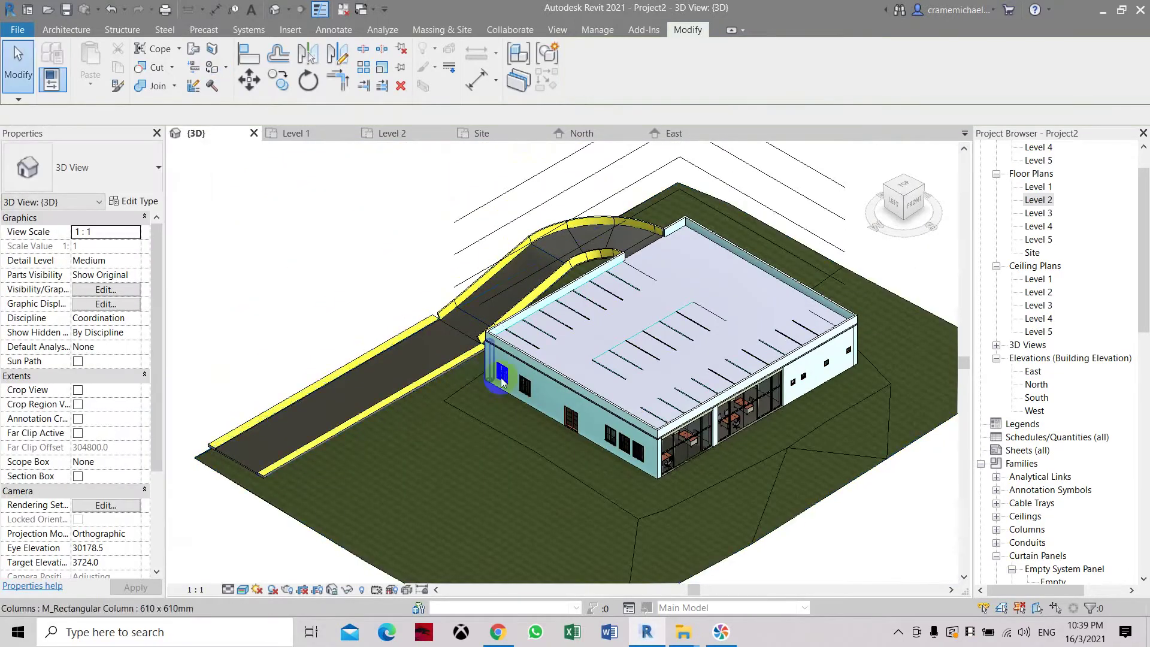
scroll(698, 334, "up", 3)
middle_click_drag(699, 334, 506, 399)
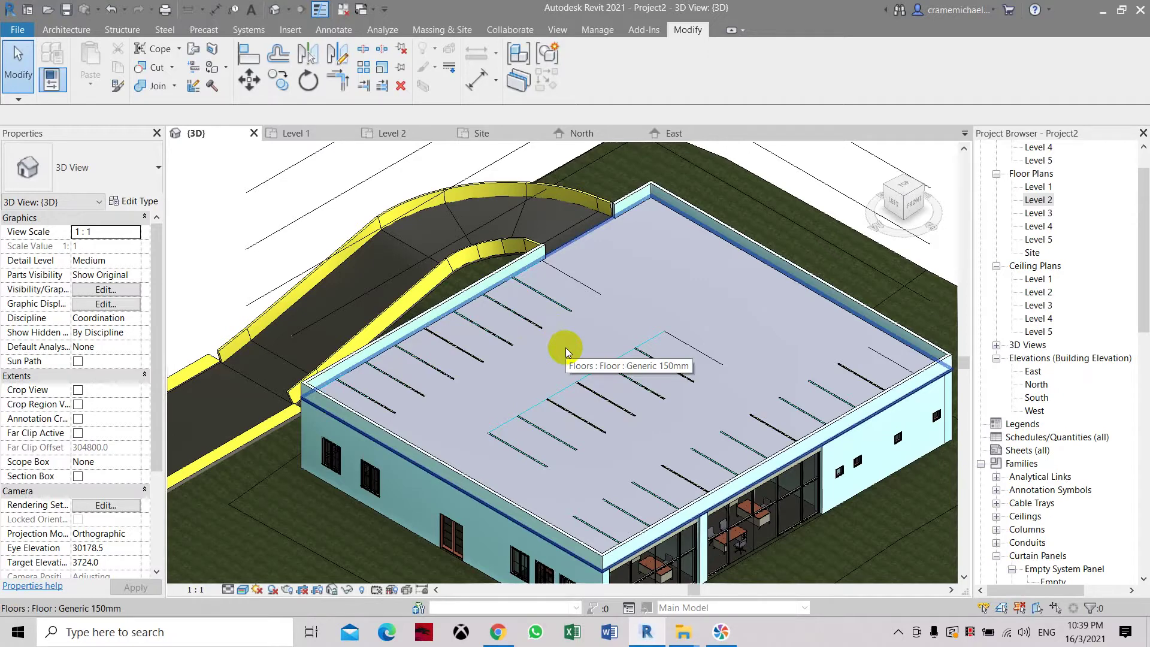
scroll(565, 348, "down", 2)
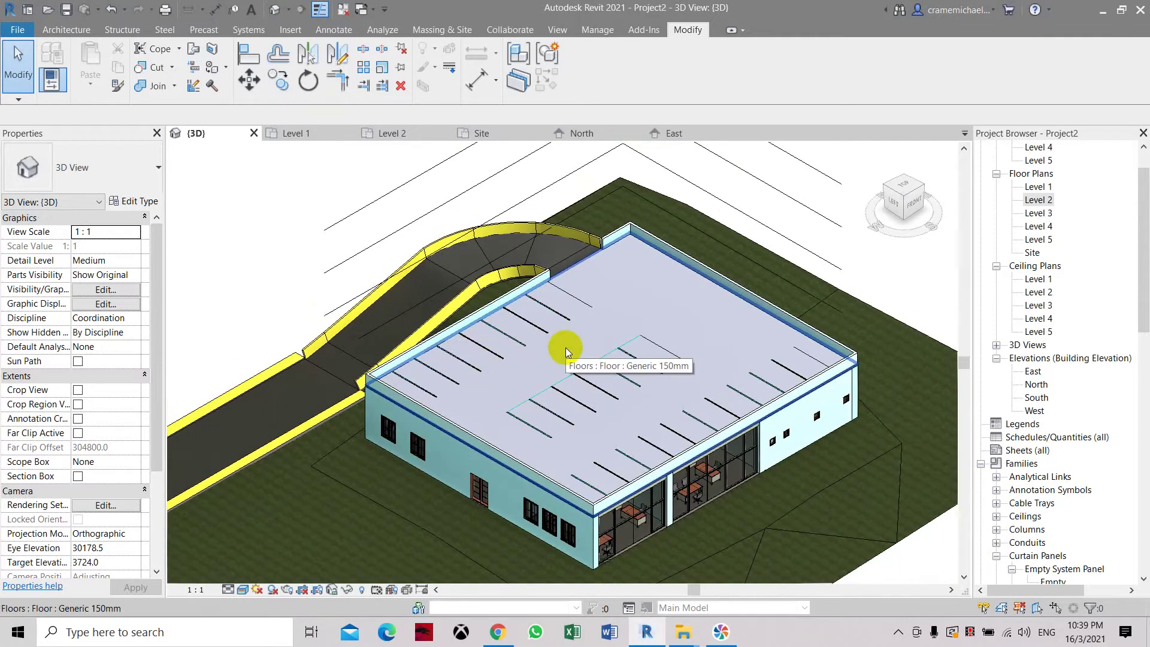
scroll(565, 350, "up", 3)
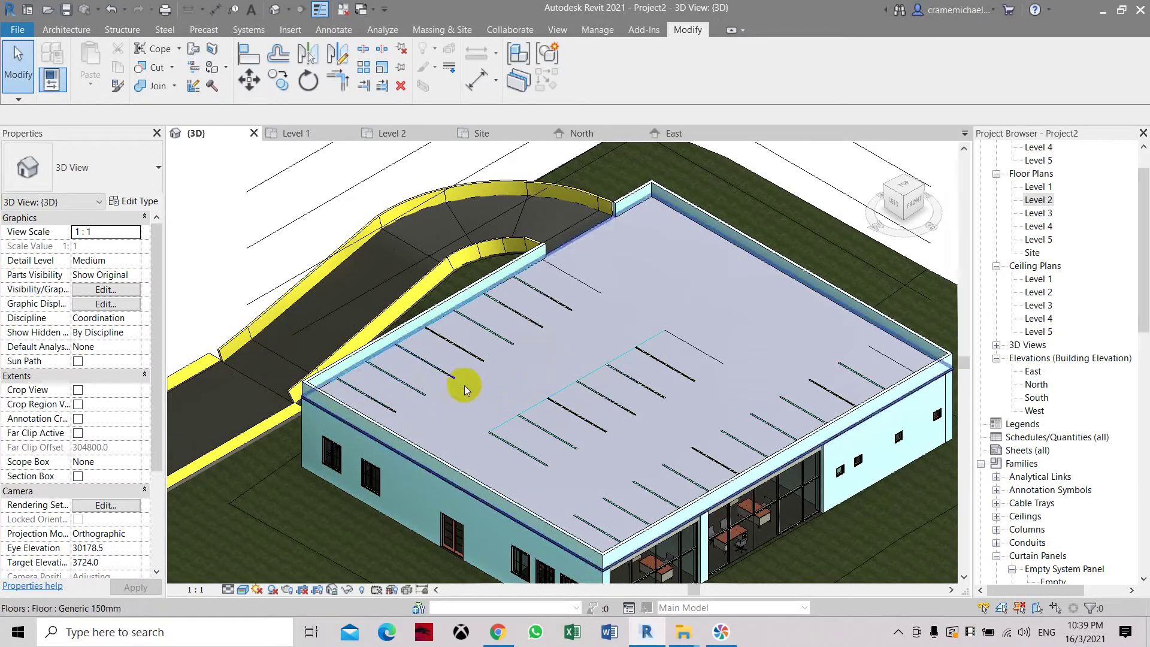
scroll(624, 399, "down", 2)
scroll(484, 329, "down", 2)
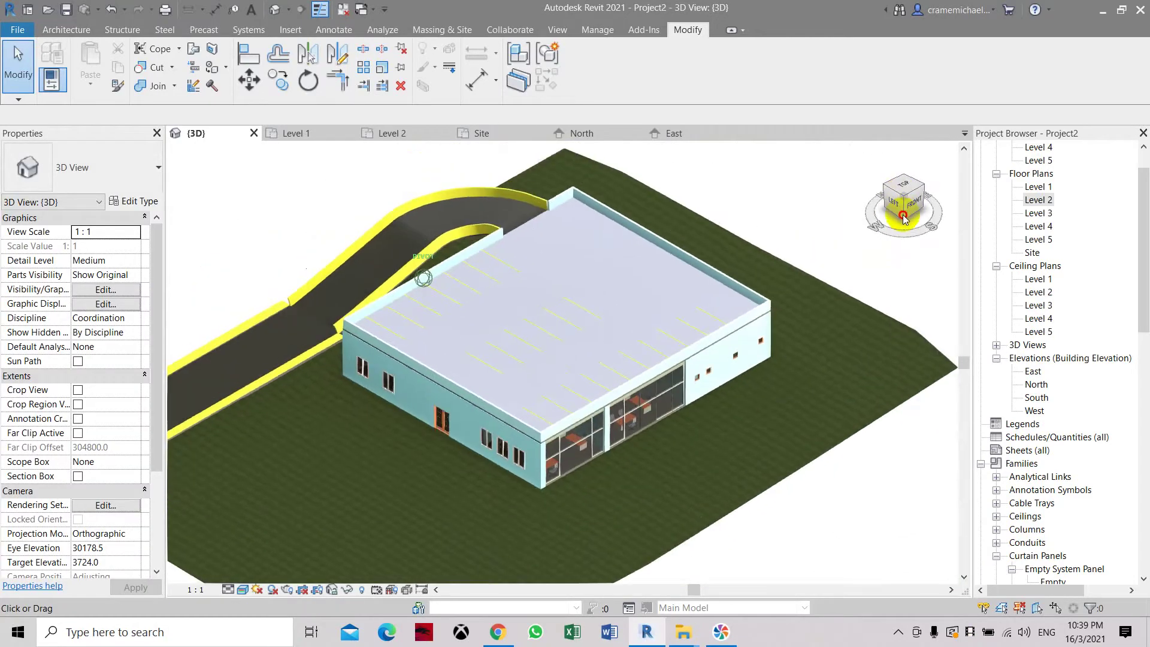
scroll(545, 255, "up", 2)
scroll(556, 279, "down", 3)
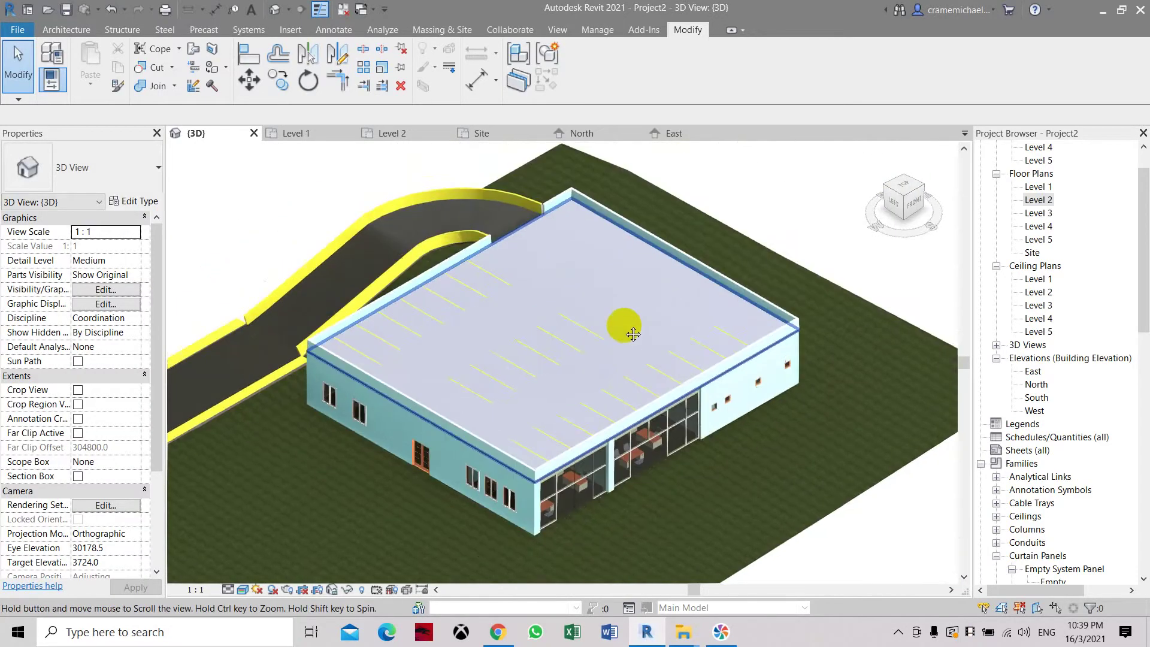
scroll(607, 321, "up", 1)
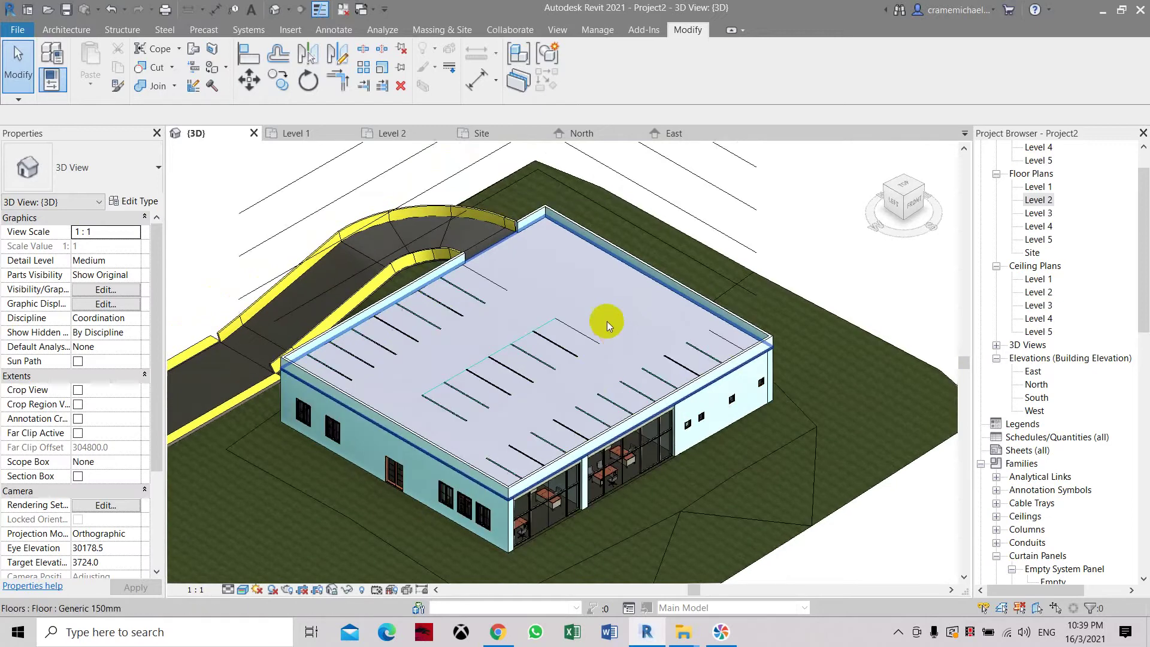
- Load M_RPC Beetle.rfa from the Entourage library folder via Load Family
left_click(292, 31)
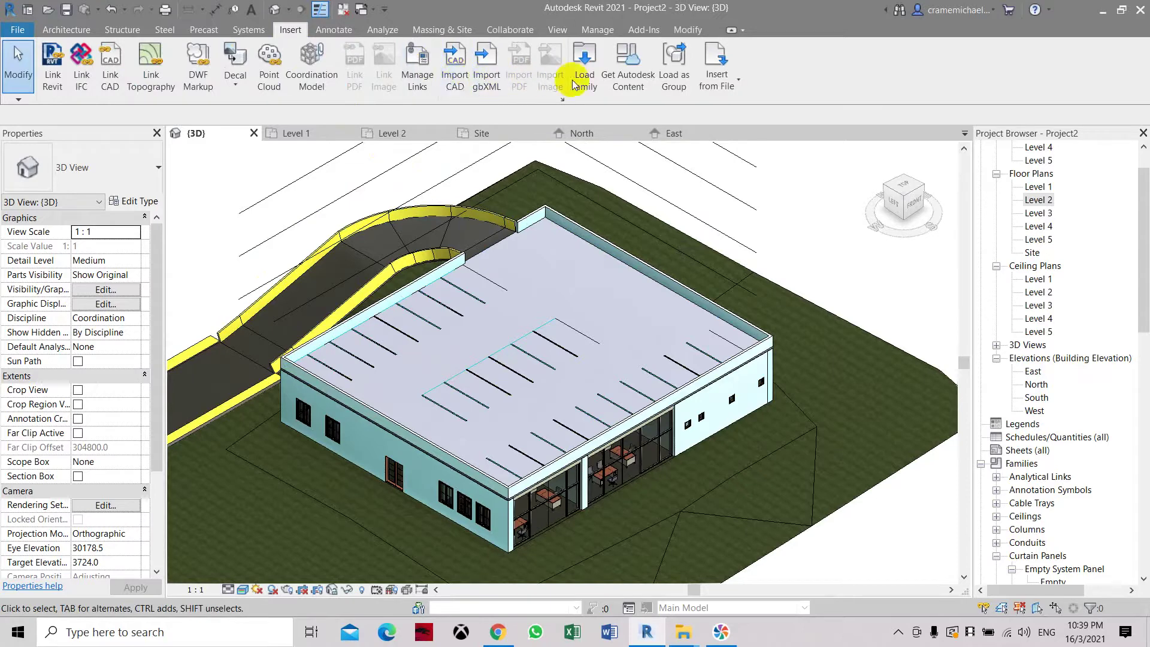
left_click(585, 65)
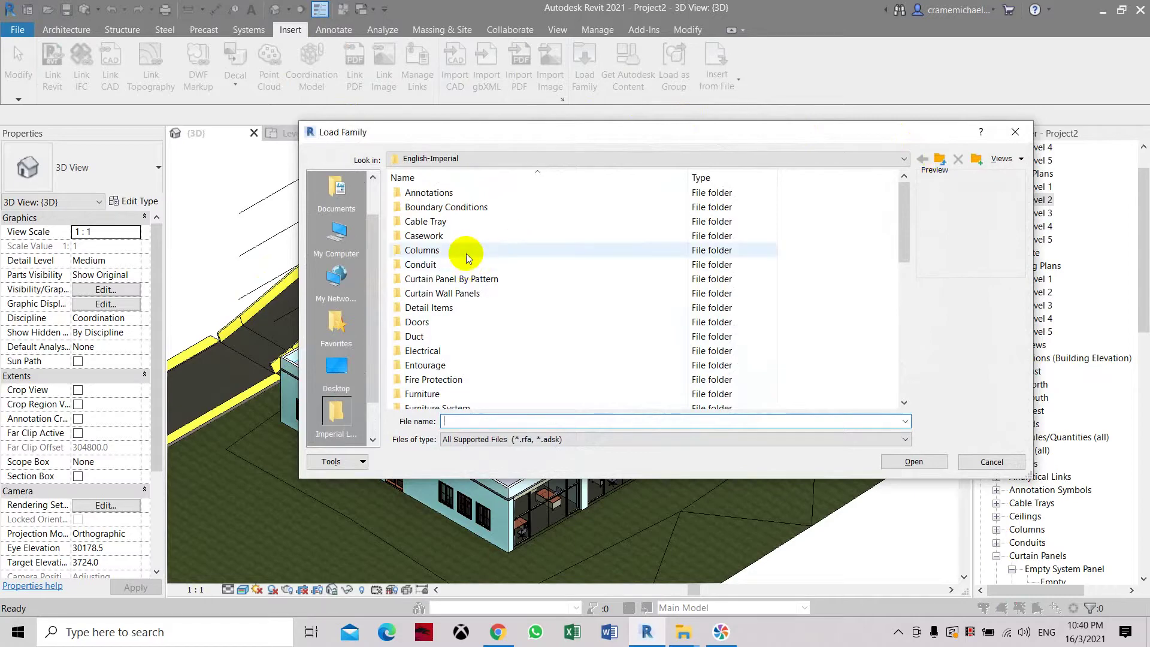
scroll(466, 251, "down", 8)
scroll(466, 250, "up", 8)
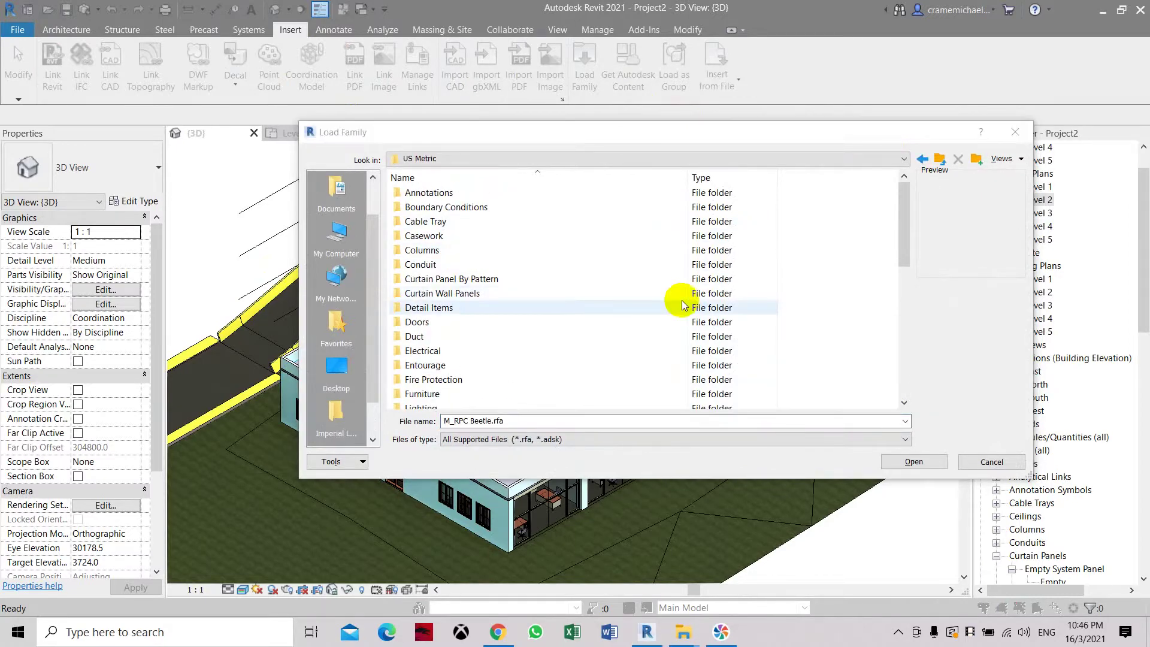
double_click(541, 365)
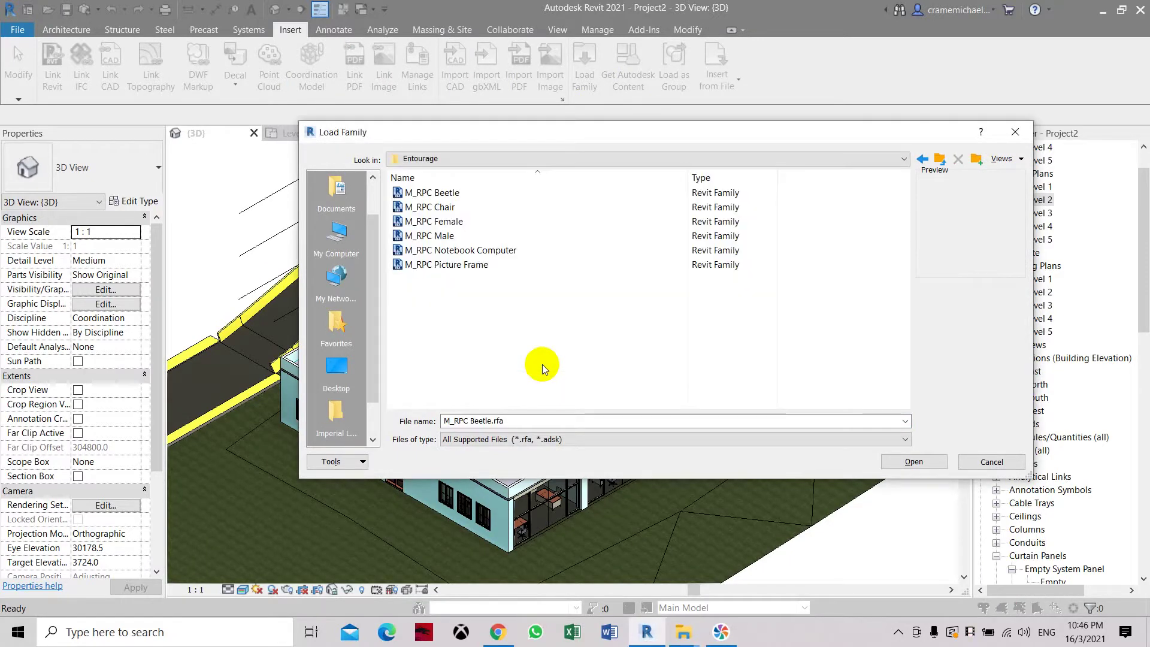
left_click(450, 192)
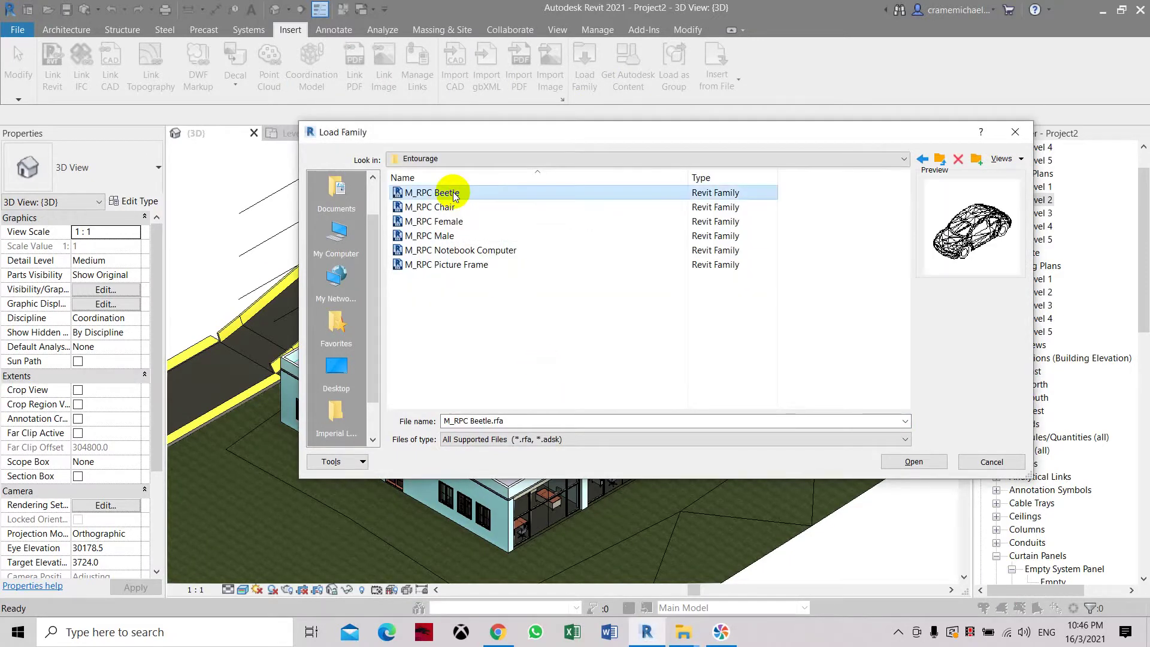
left_click(906, 463)
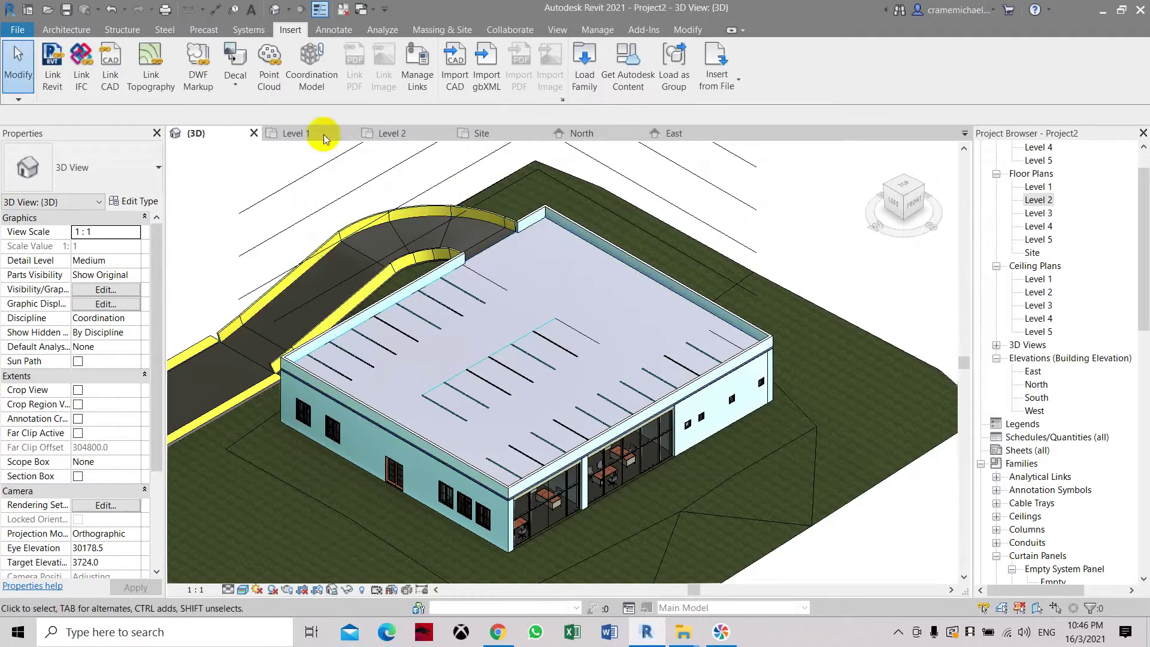
- Start Place a Component and select the M_RPC Beetle type
left_click(66, 30)
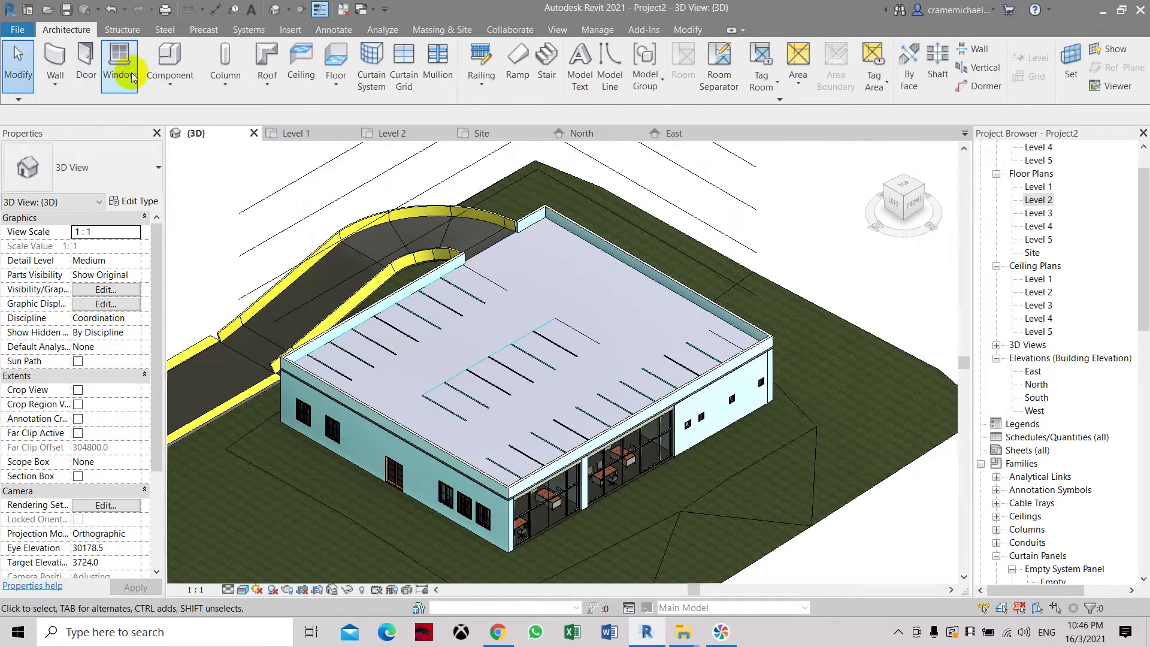
left_click(170, 85)
left_click(171, 110)
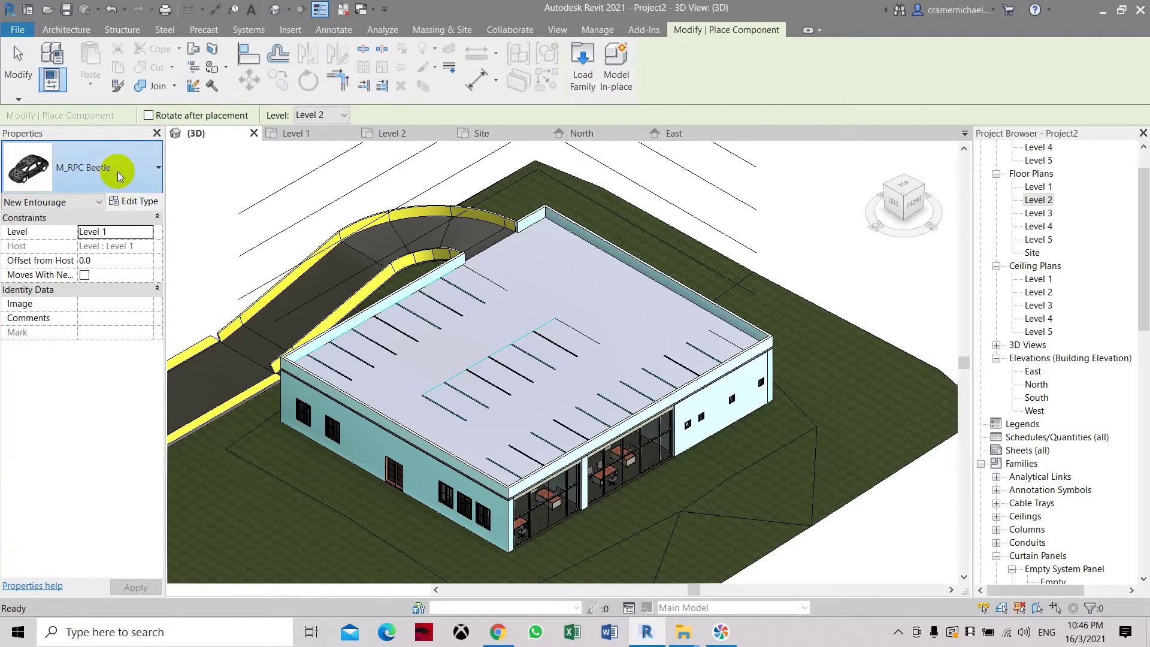
left_click(118, 172)
scroll(108, 281, "down", 2)
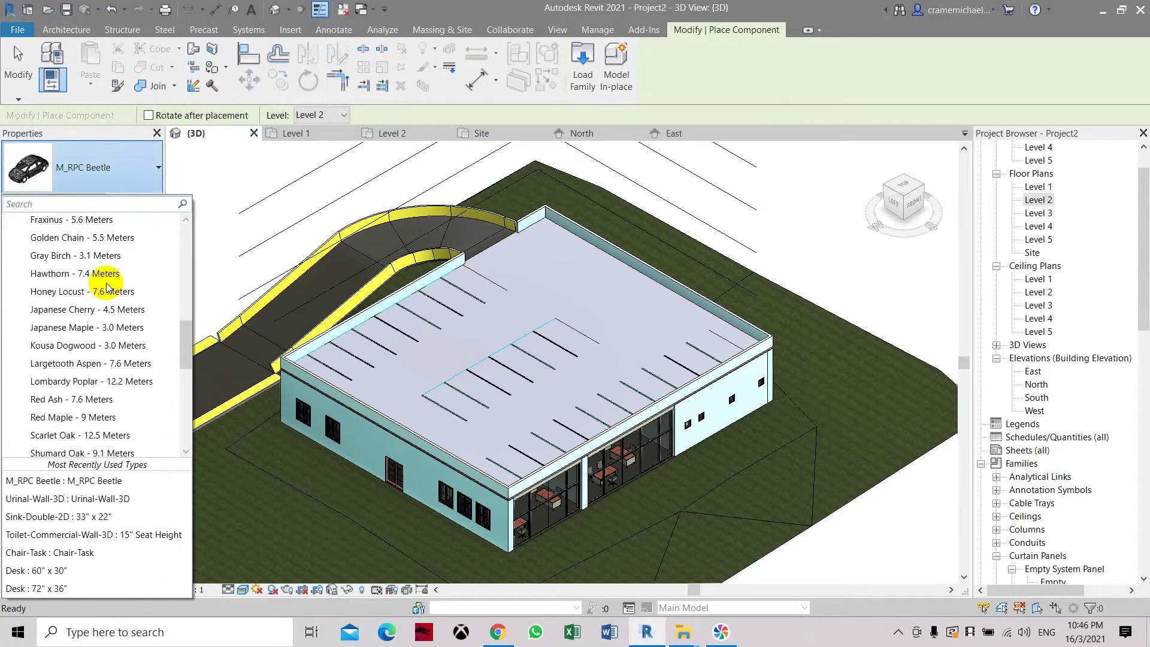
scroll(106, 282, "up", 4)
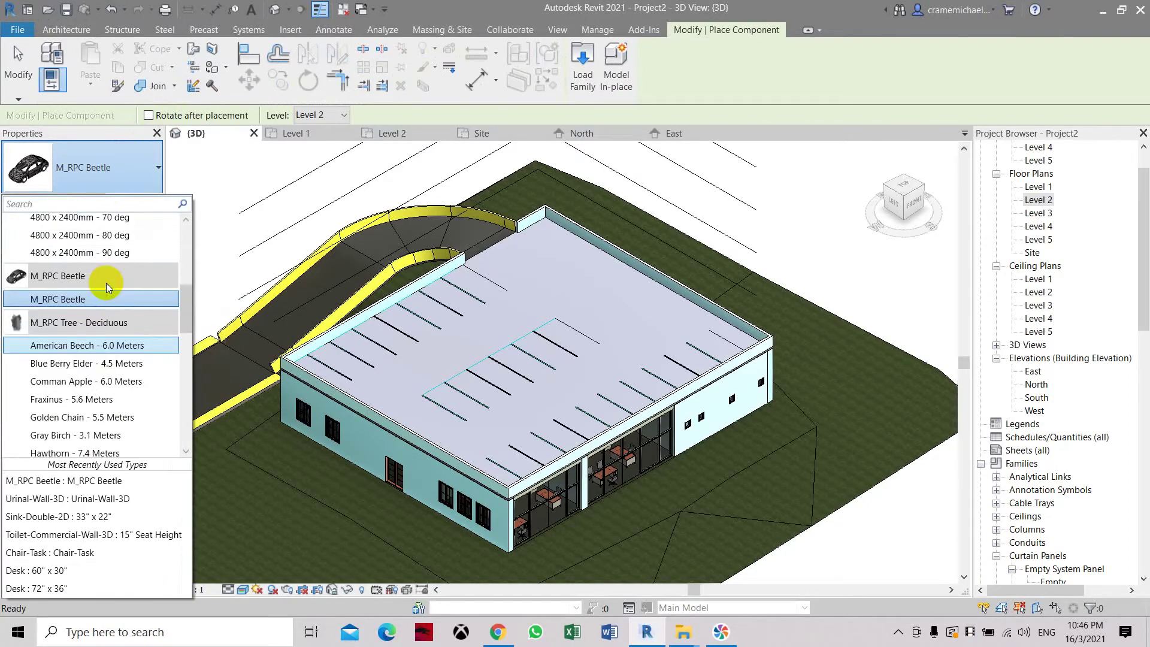
scroll(72, 282, "up", 8)
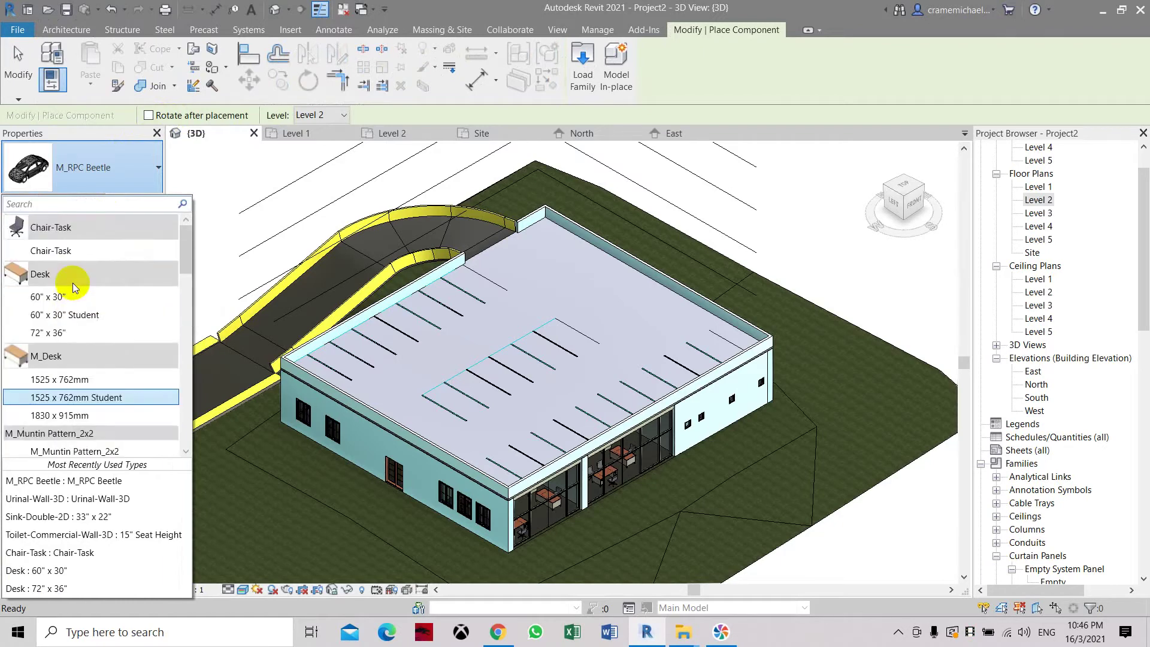
scroll(74, 287, "down", 12)
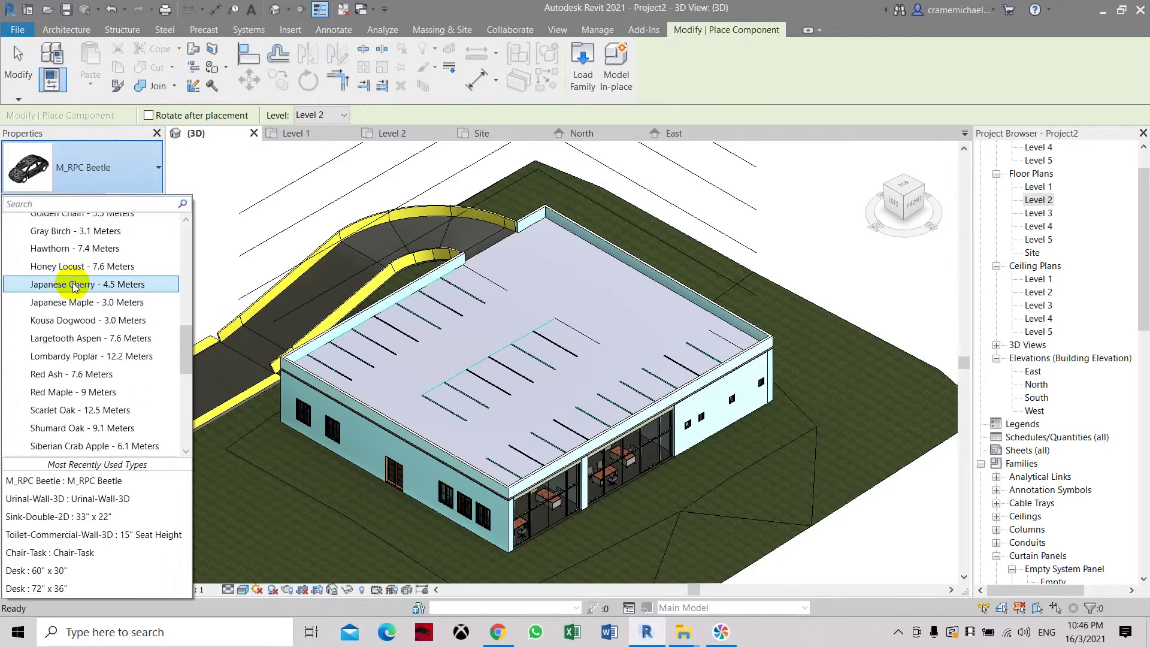
scroll(75, 287, "up", 3)
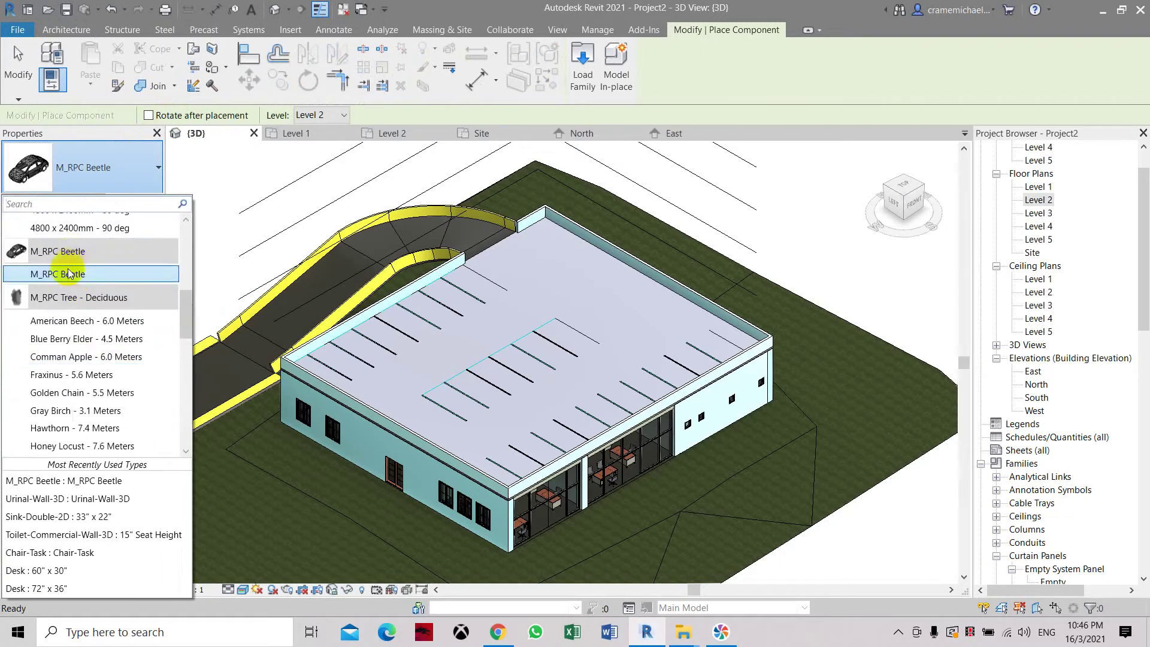
left_click(70, 274)
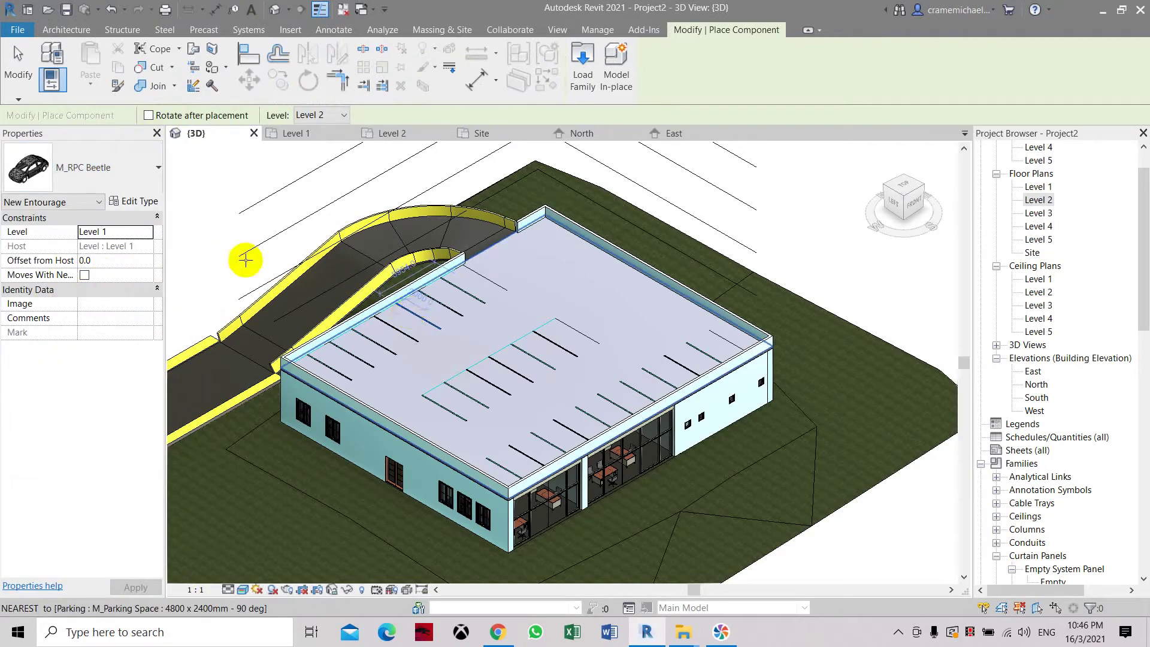
- Set the Beetle car down in a roof parking bay beside the ramp wall
scroll(462, 300, "up", 5)
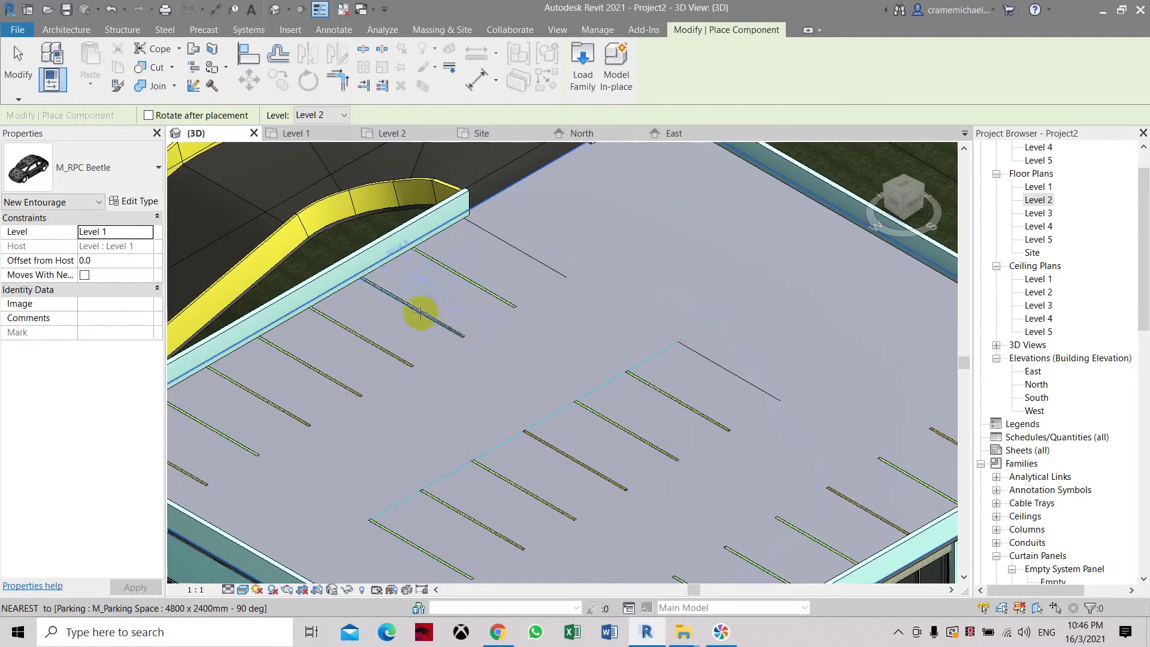
left_click(425, 330)
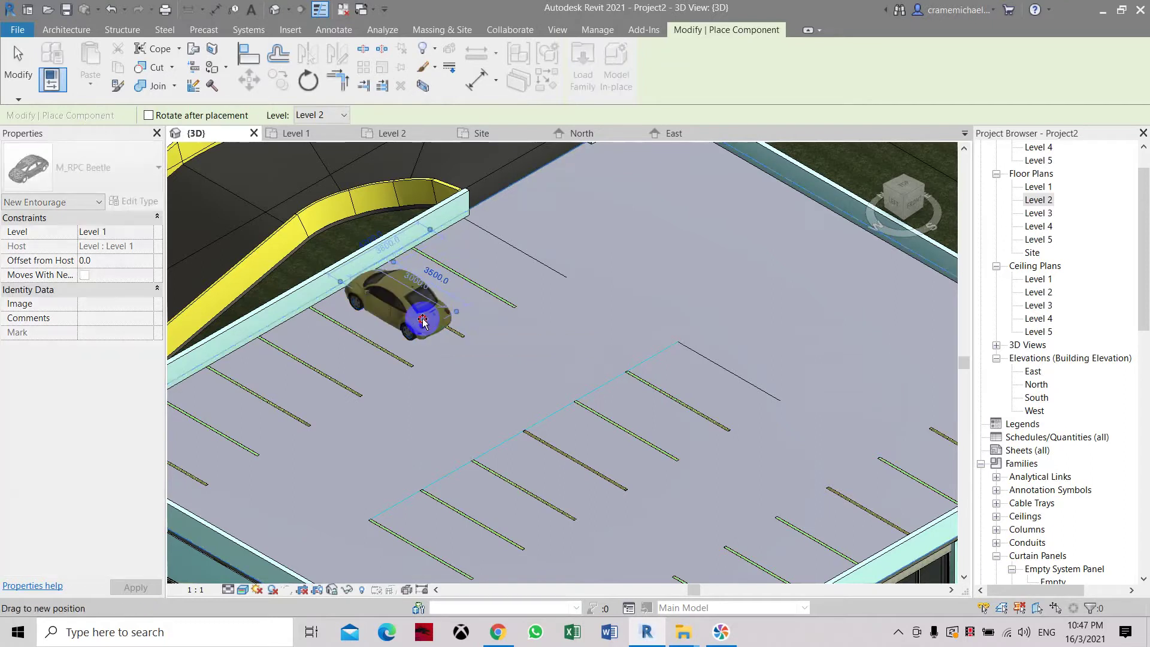
left_click(423, 321)
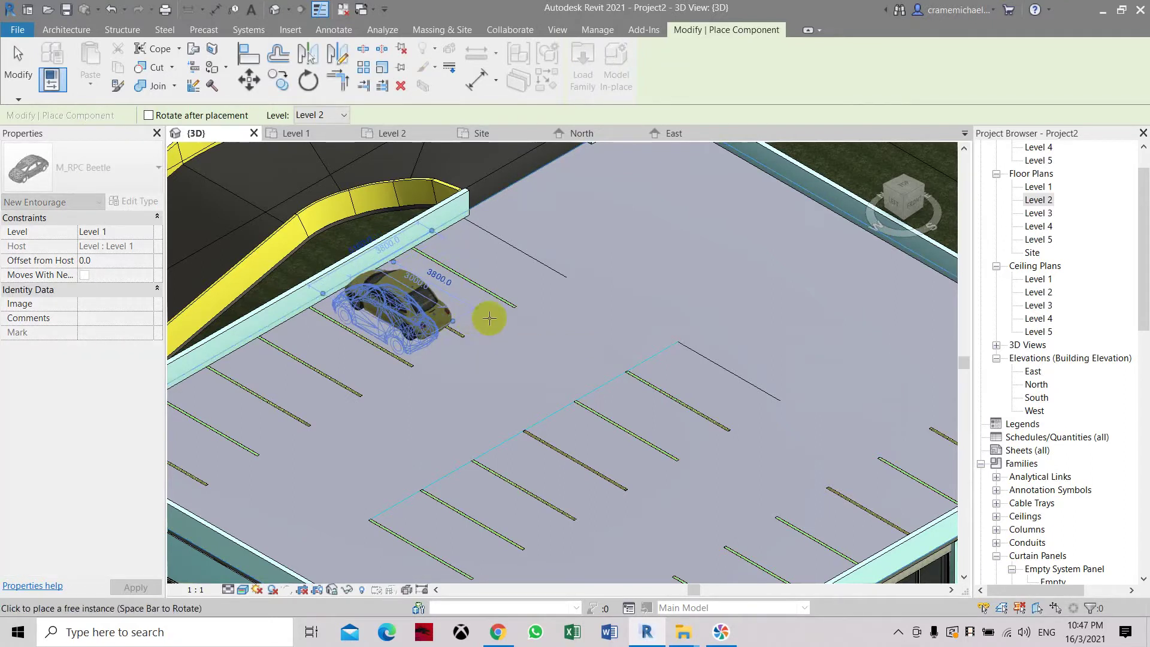
left_click(413, 330)
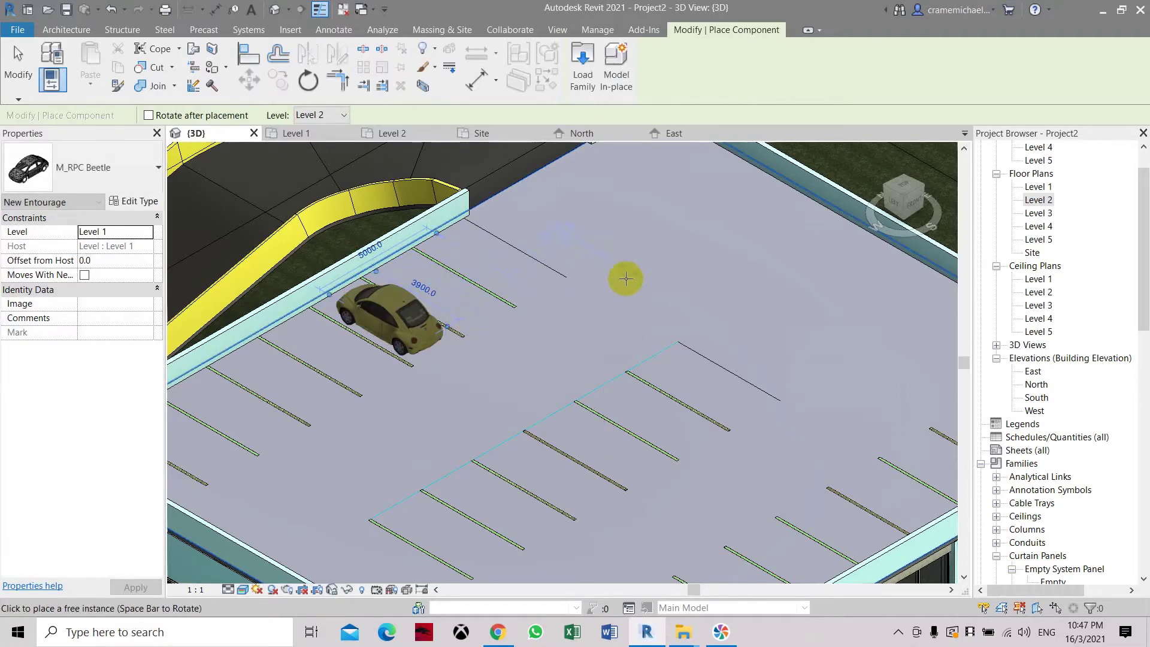
left_click_drag(902, 187, 756, 249)
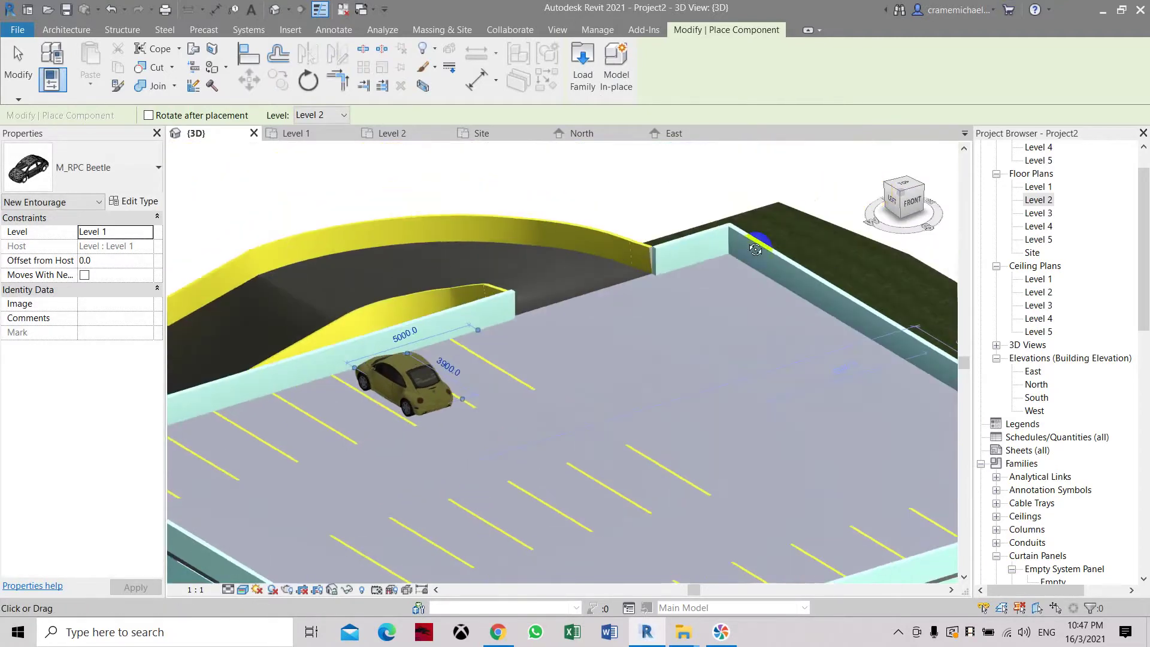
scroll(450, 353, "down", 5)
right_click(451, 358)
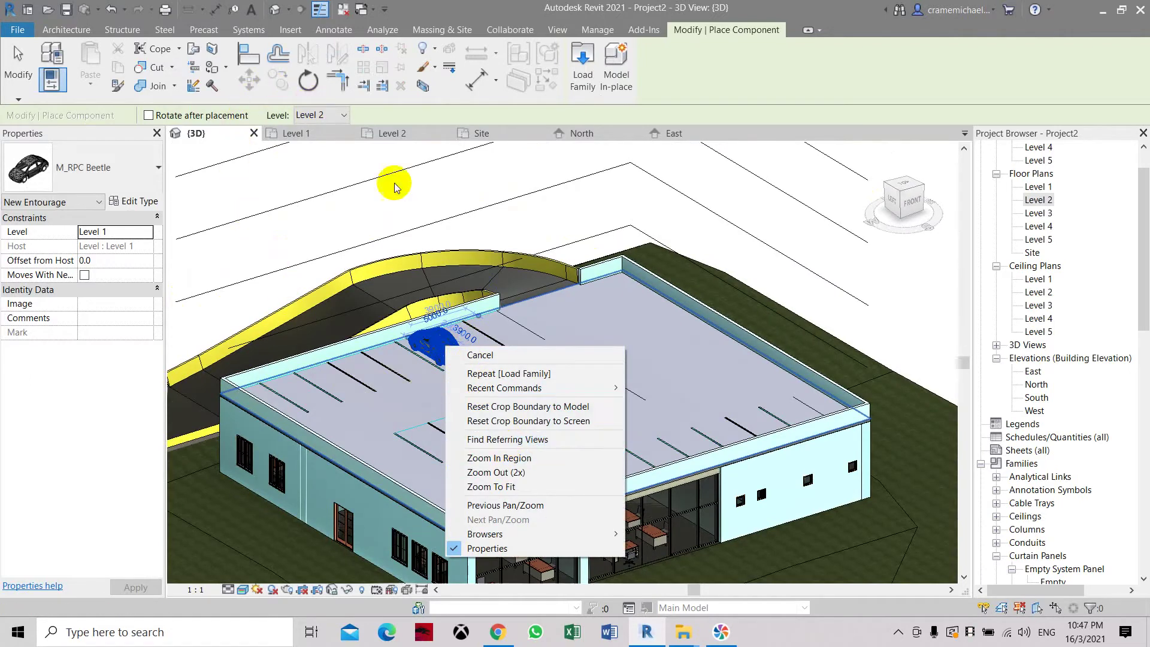
left_click(474, 316)
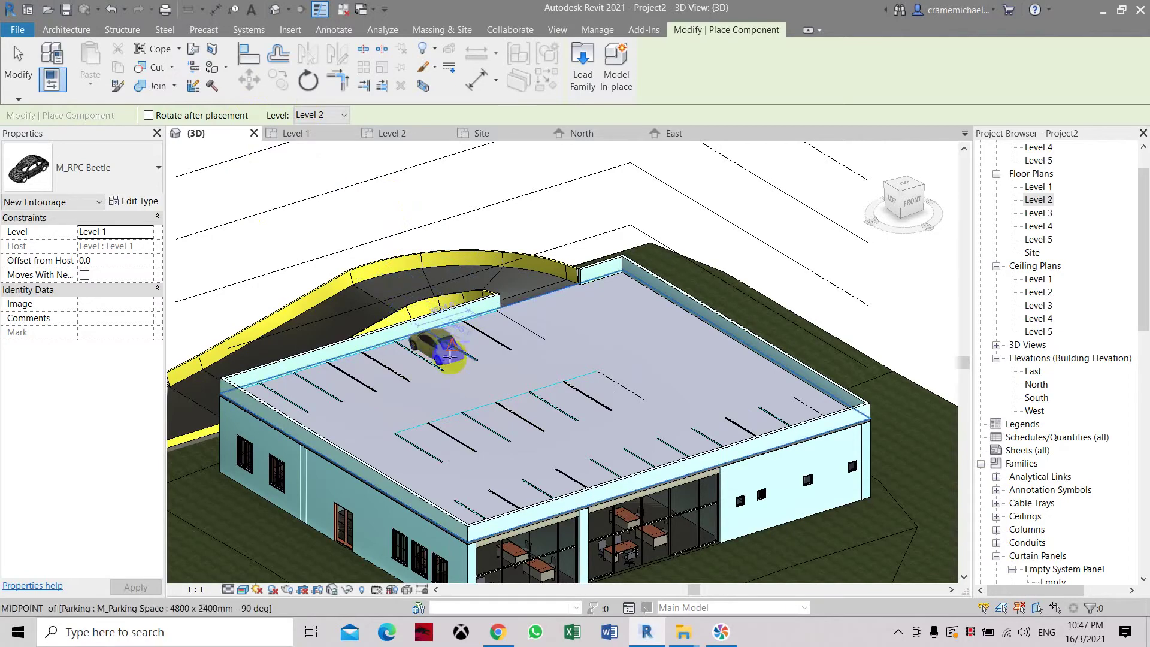
left_click(450, 357)
key("Escape")
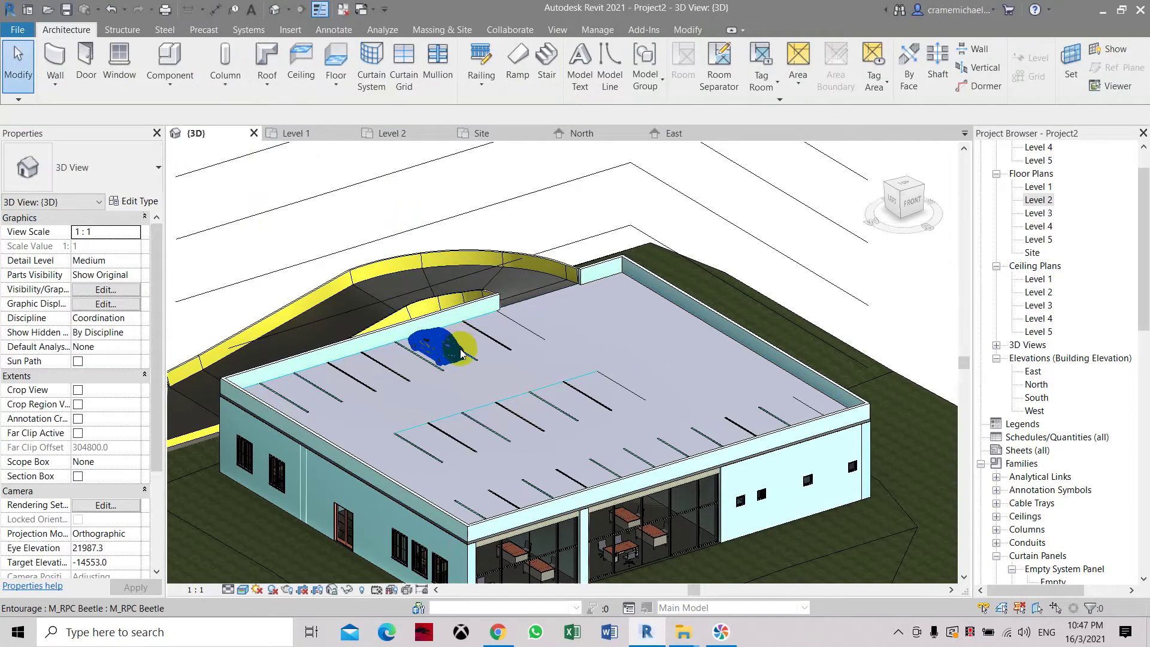
- Copy the rooftop Beetle car onto the access road
left_click(461, 355)
left_click(276, 79)
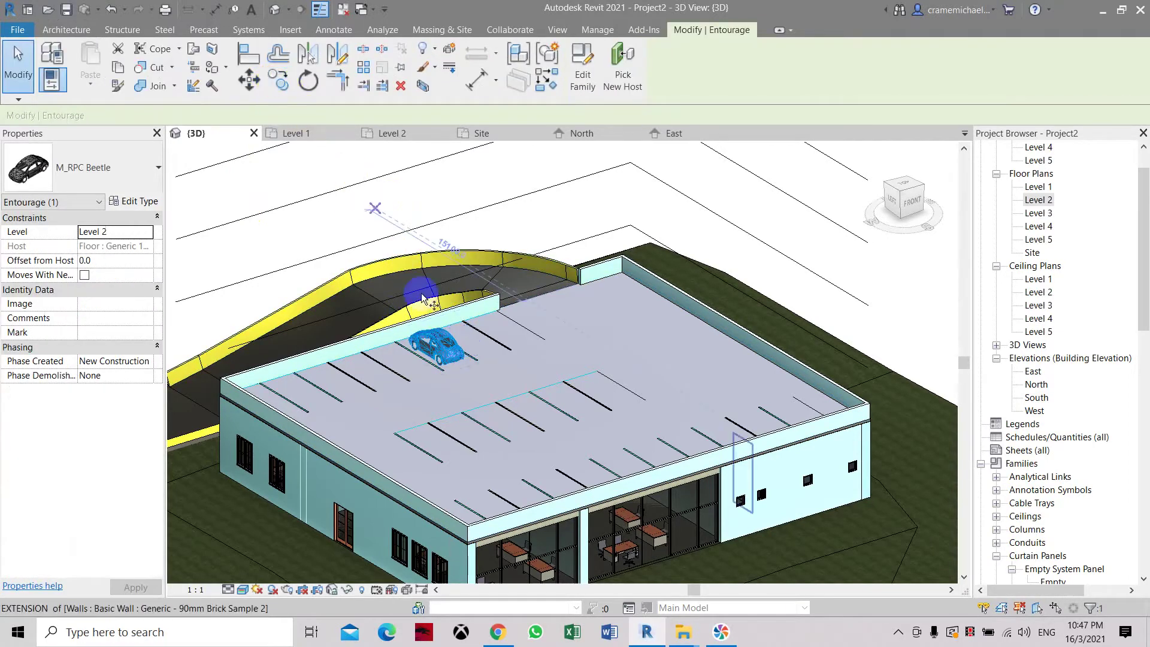
left_click(435, 346)
scroll(642, 326, "down", 2)
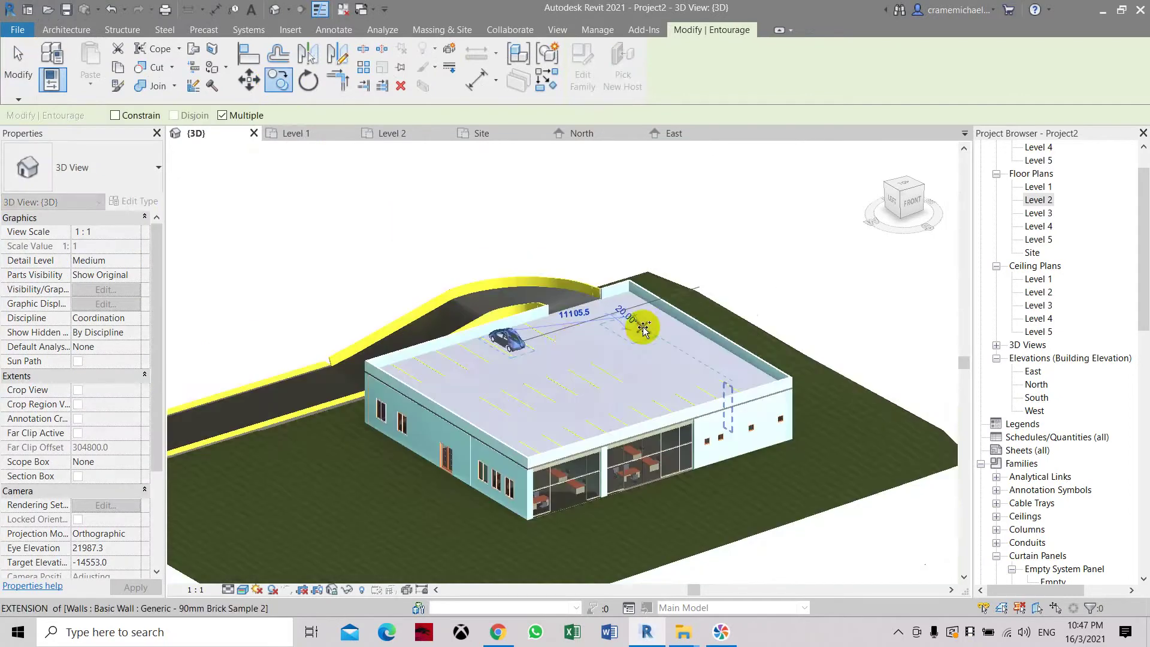
left_click(285, 400)
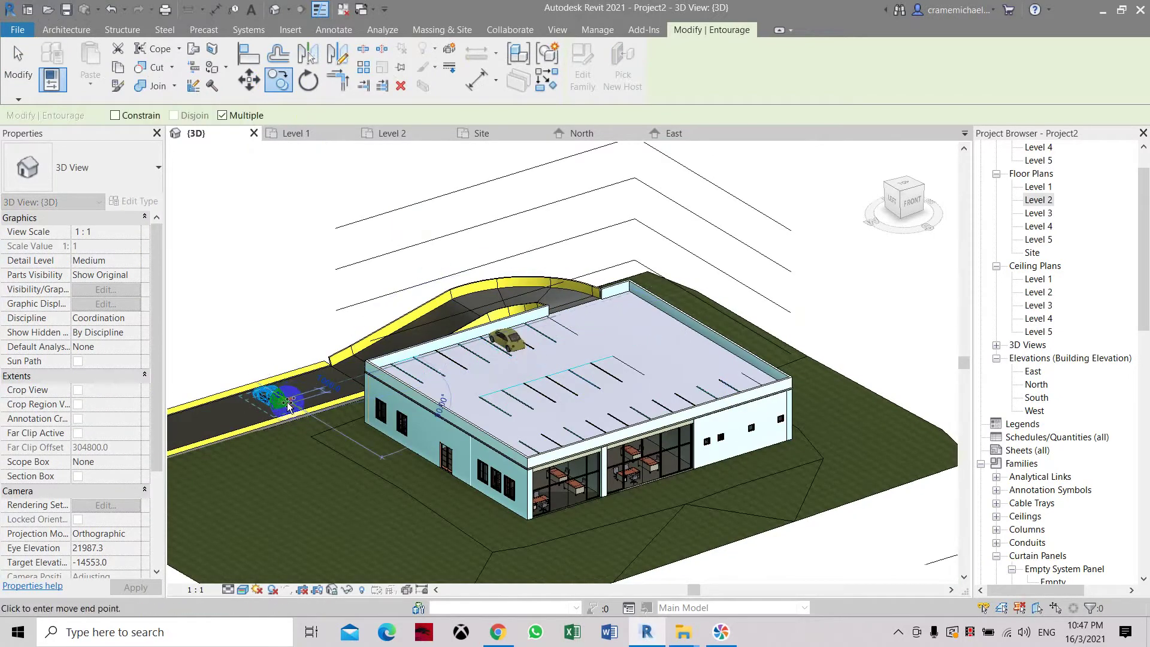
scroll(282, 404, "up", 2)
key("Escape")
- Rotate the copied car 90° about a centre placed on the car
scroll(257, 390, "up", 2)
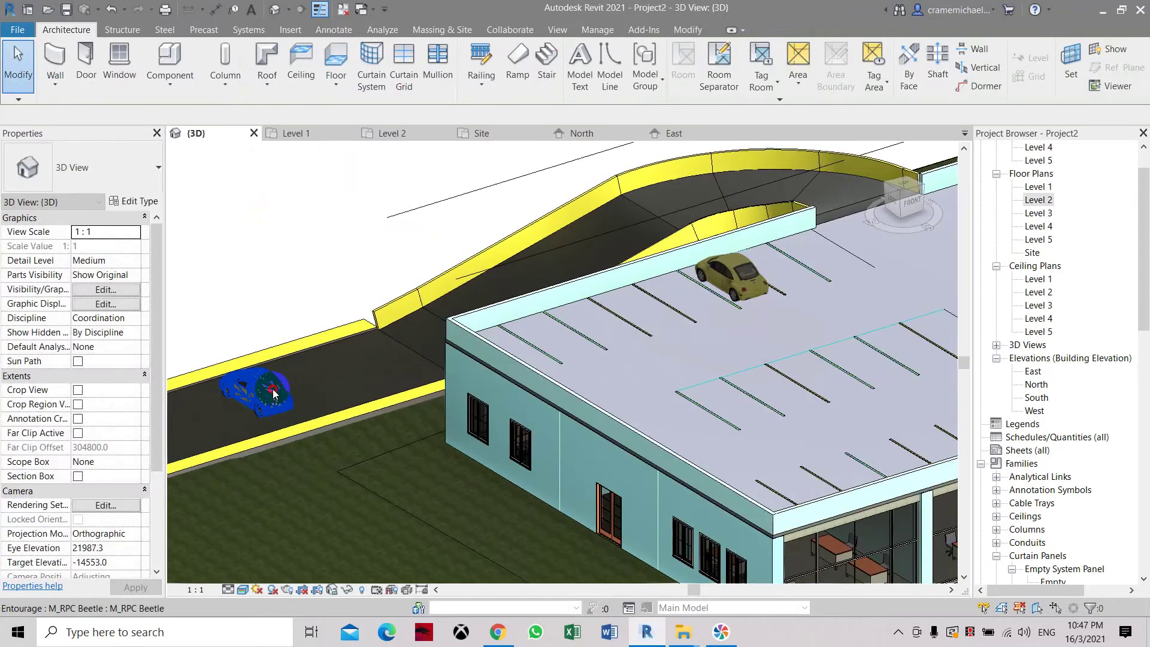
left_click(257, 388)
left_click(304, 84)
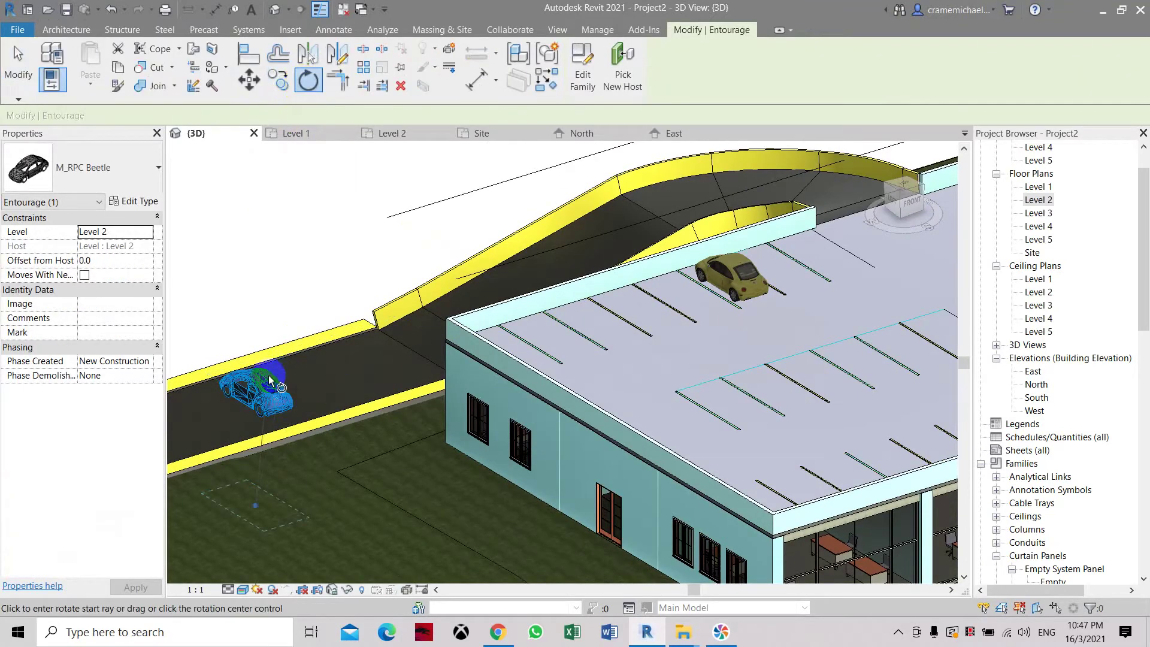
left_click(422, 116)
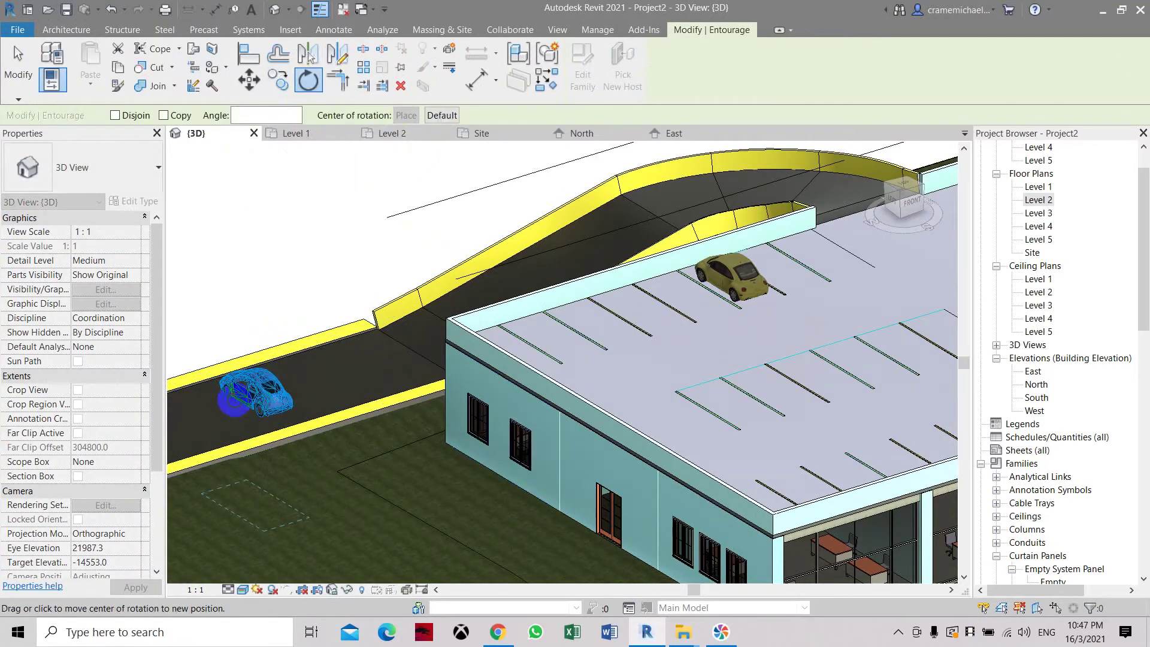
left_click(231, 407)
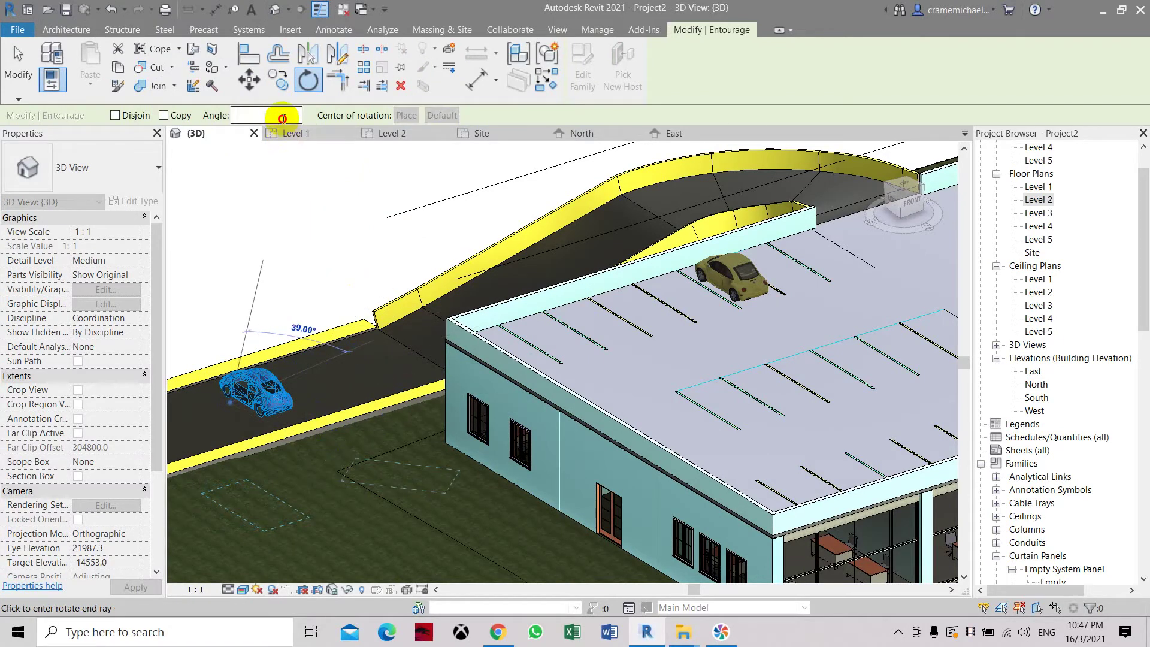
left_click(283, 118)
type("90")
key("Return")
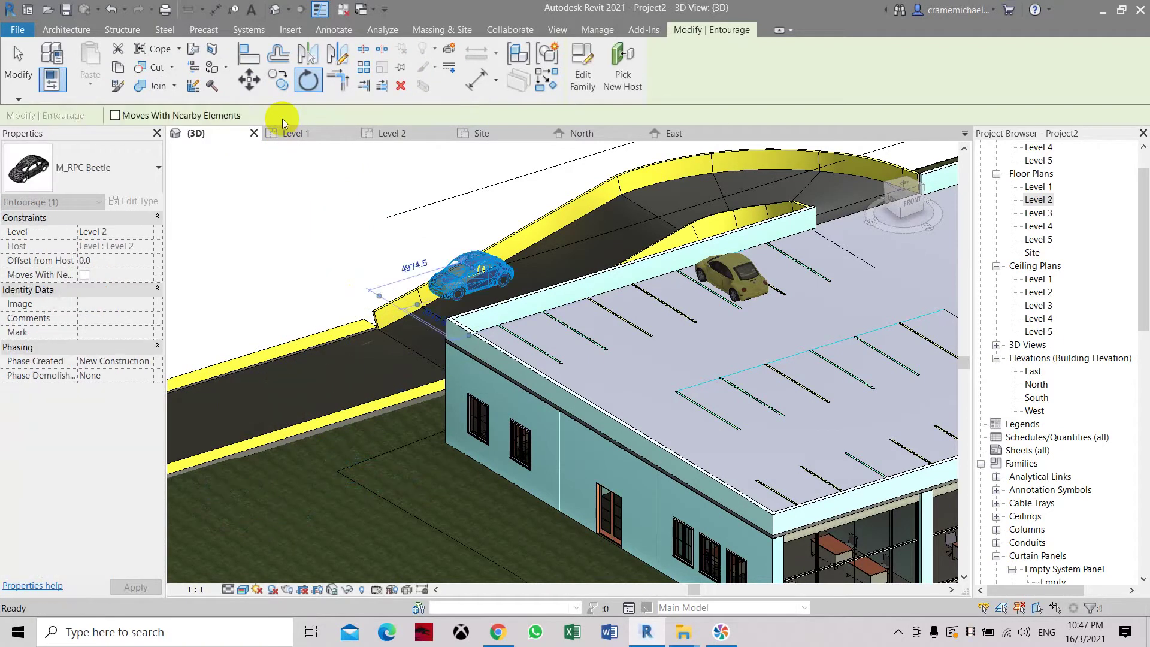
key("Escape")
- Drag the rotated car down onto the access road
scroll(503, 258, "up", 3)
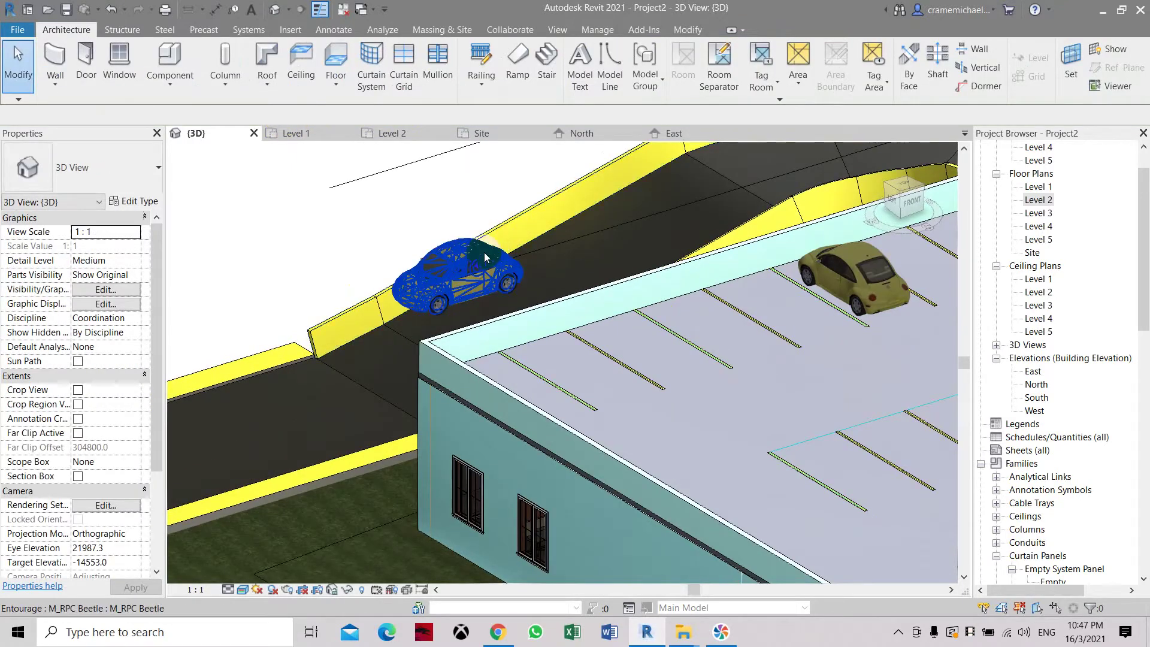
left_click_drag(474, 263, 384, 358)
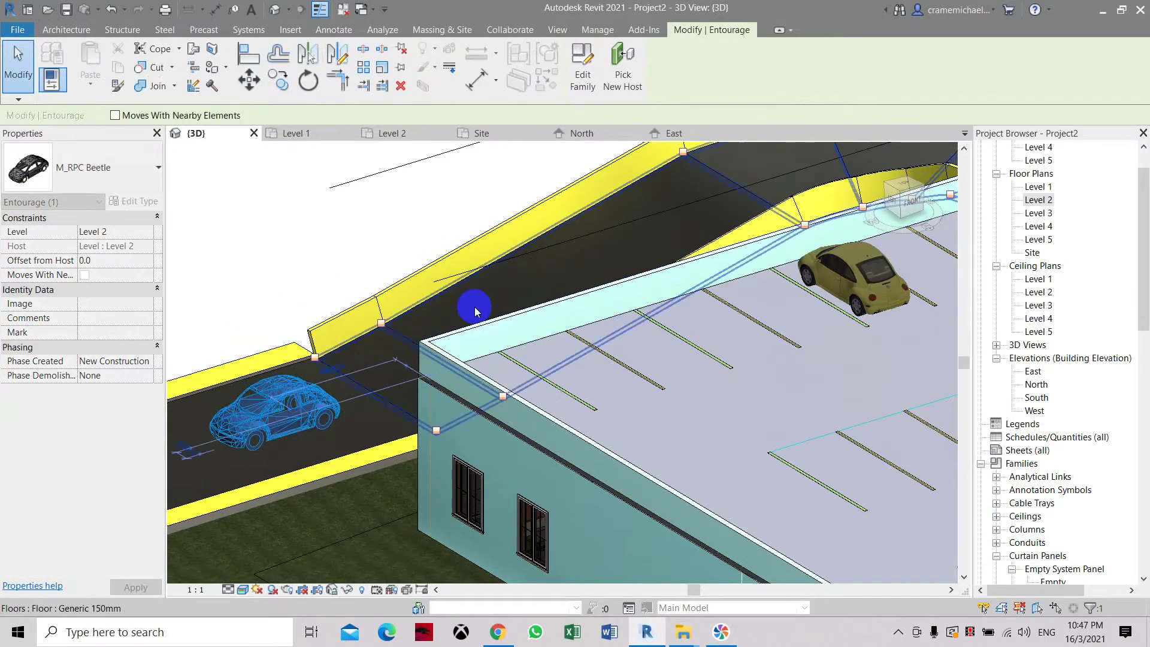
left_click(449, 186)
scroll(457, 185, "down", 3)
- Load Van.rfa from the English-Imperial Entourage folder into the project
middle_click_drag(501, 226, 514, 308)
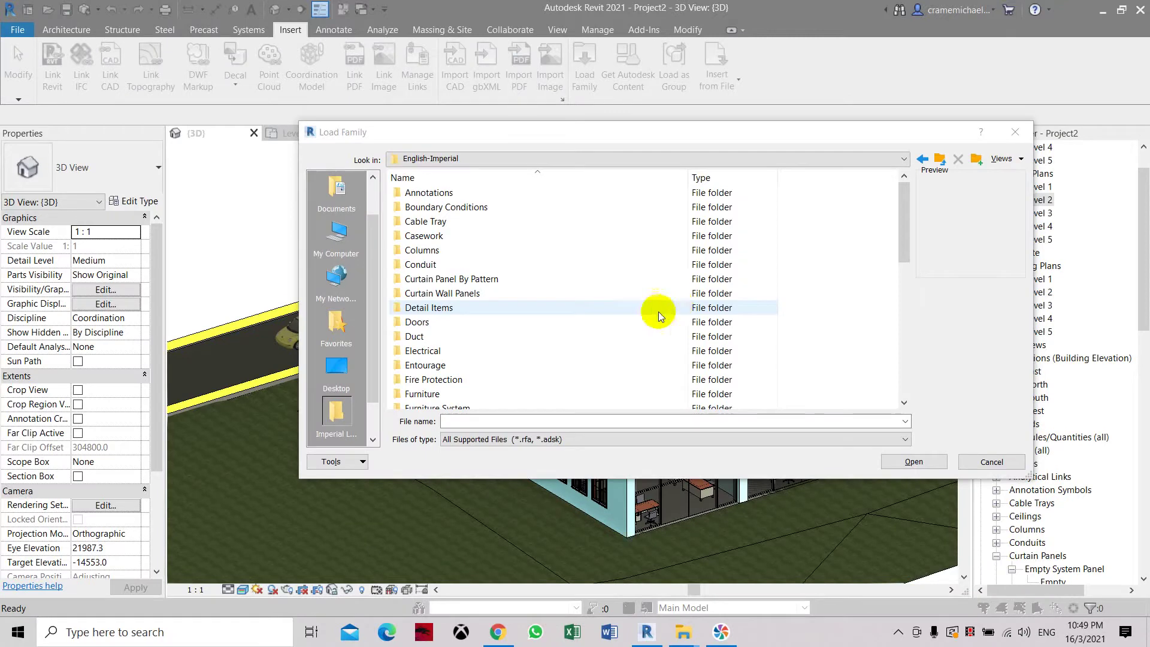
scroll(594, 318, "down", 2)
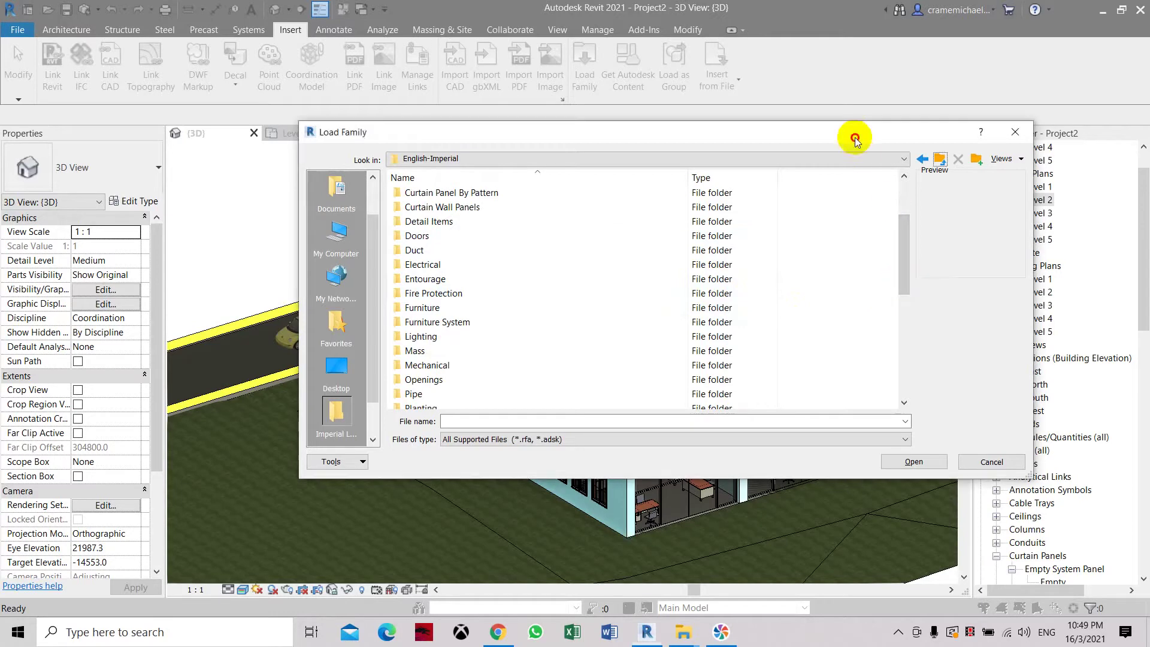
left_click_drag(855, 138, 729, 119)
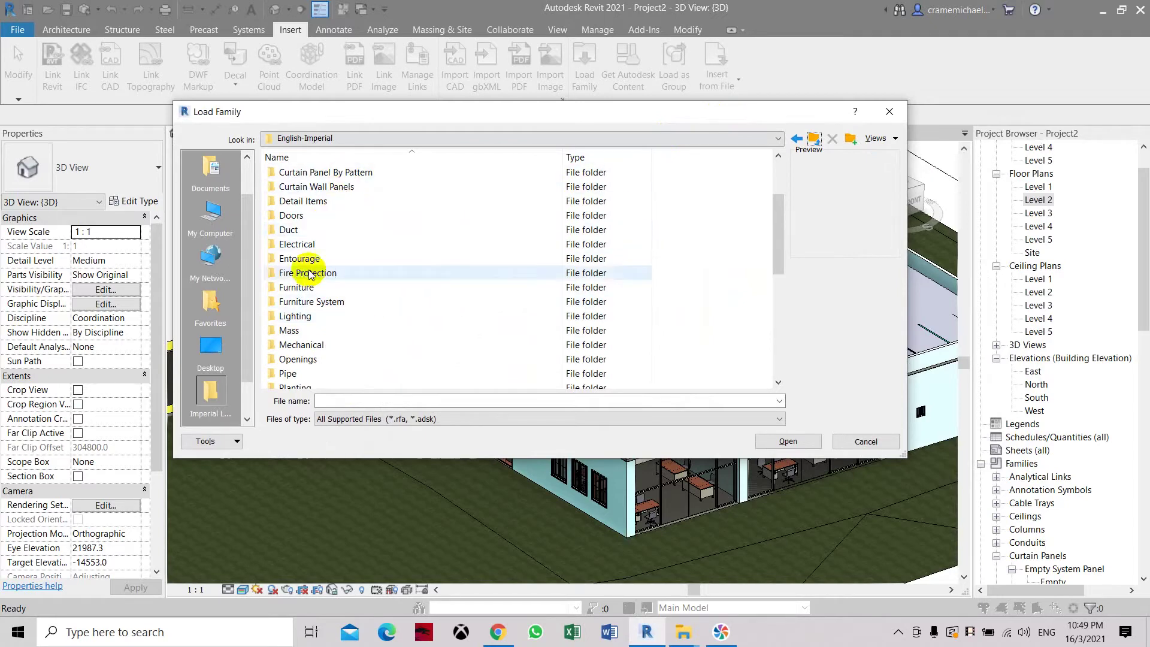
scroll(293, 228, "up", 2)
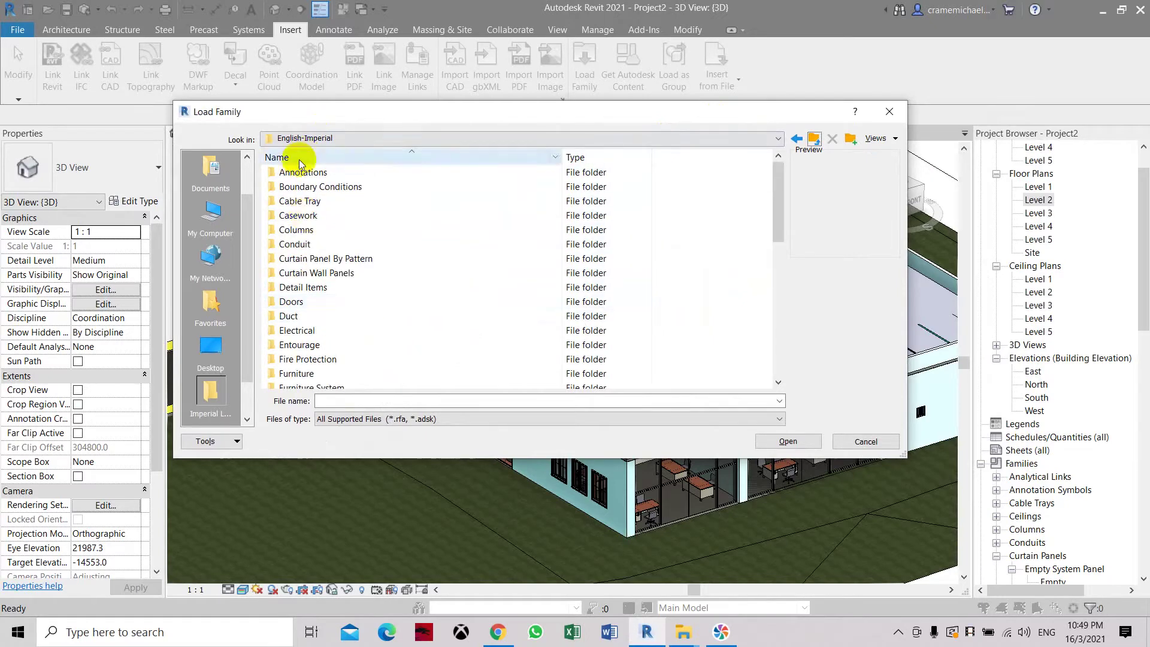
left_click(777, 142)
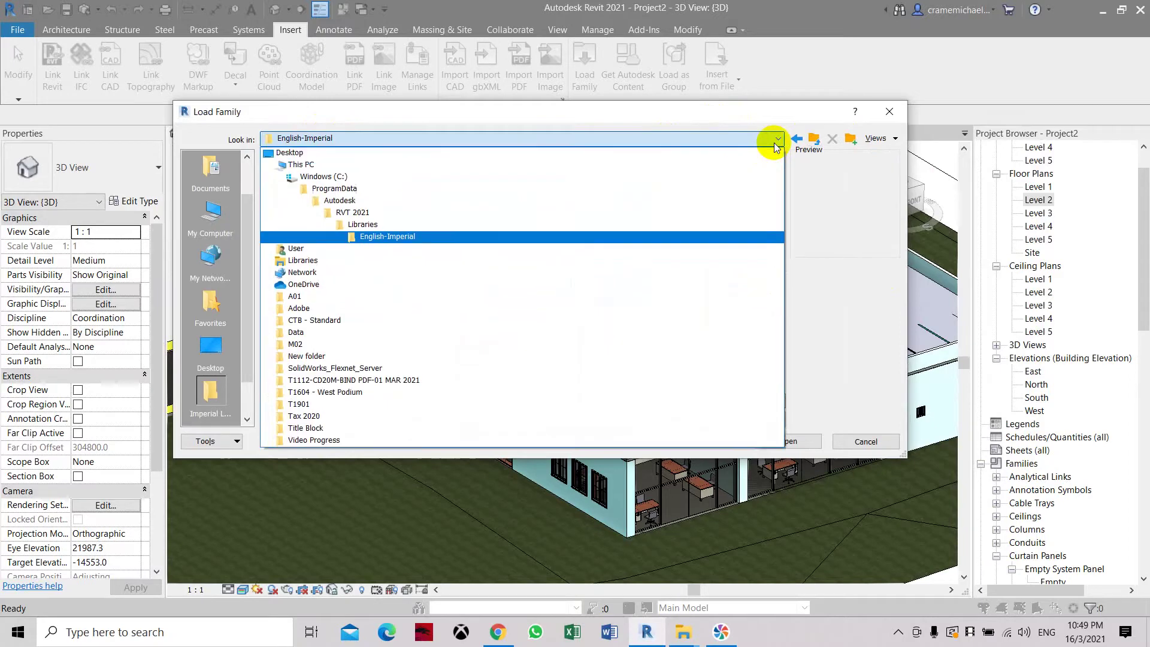
left_click(777, 141)
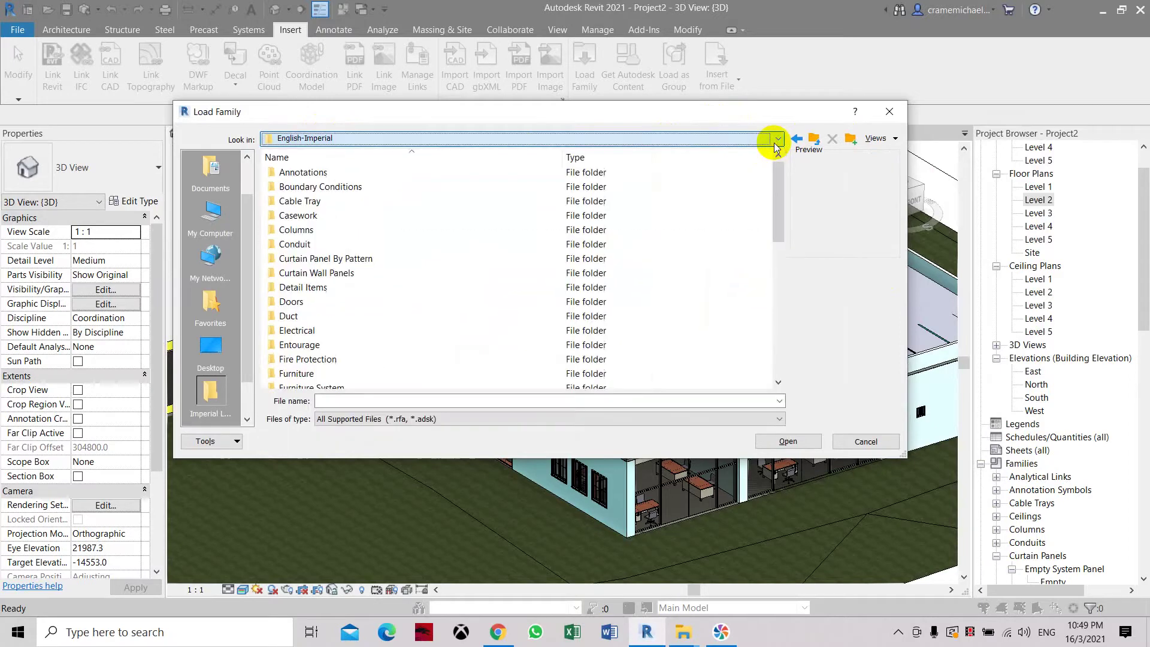
double_click(336, 344)
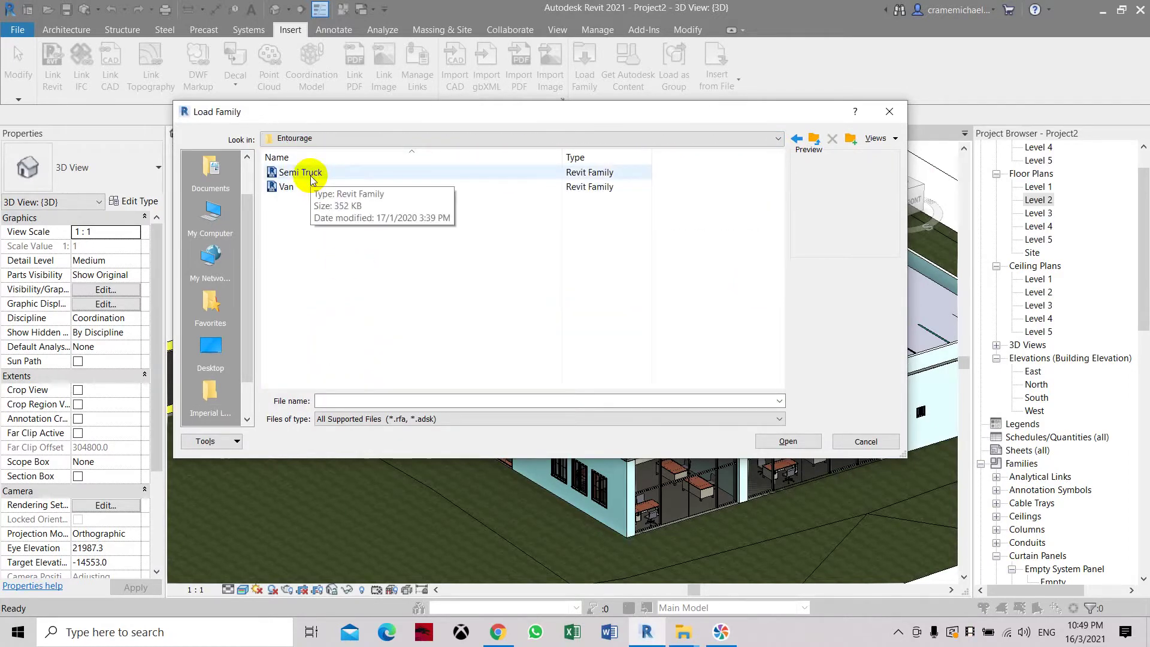
left_click(309, 177)
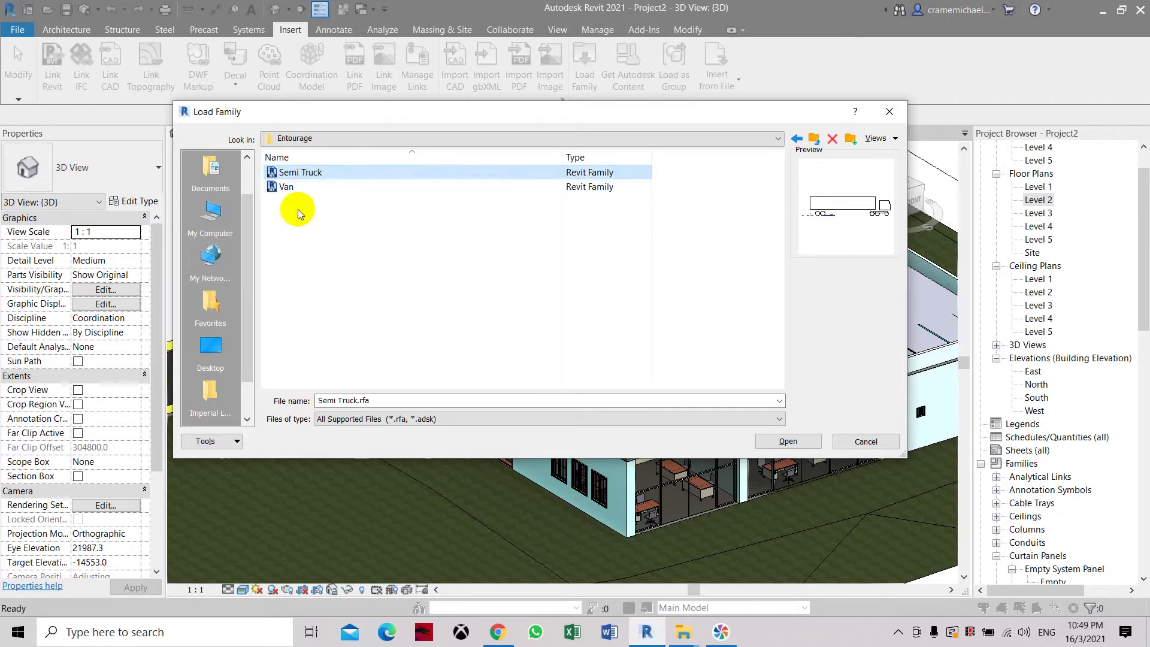
left_click(290, 192)
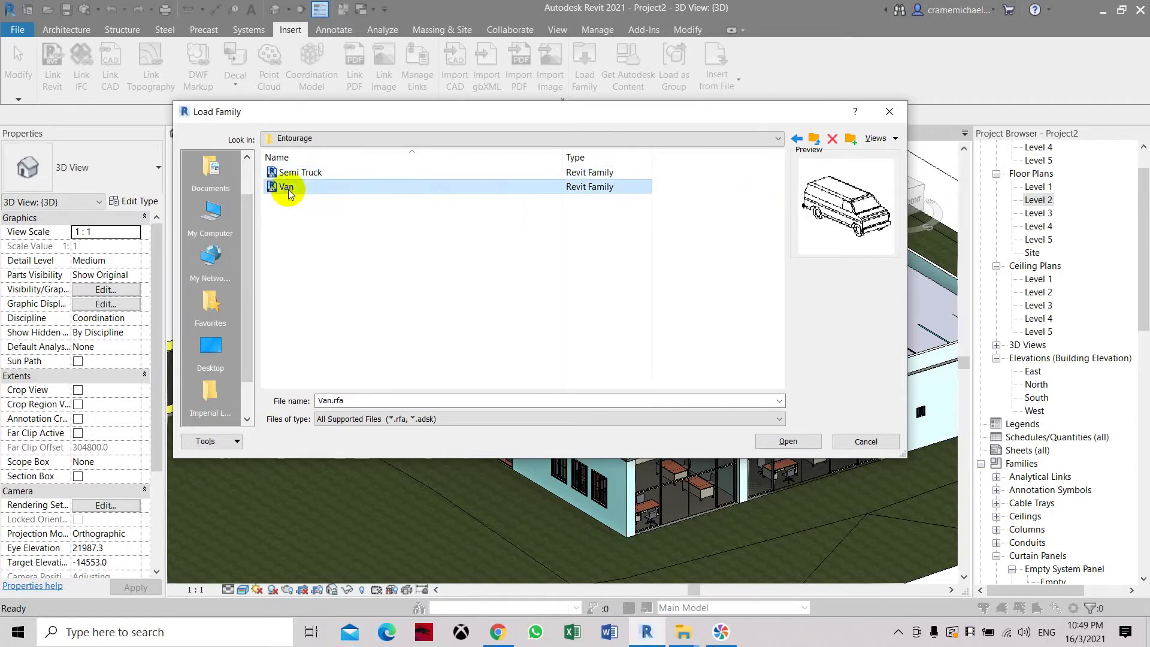
left_click(803, 447)
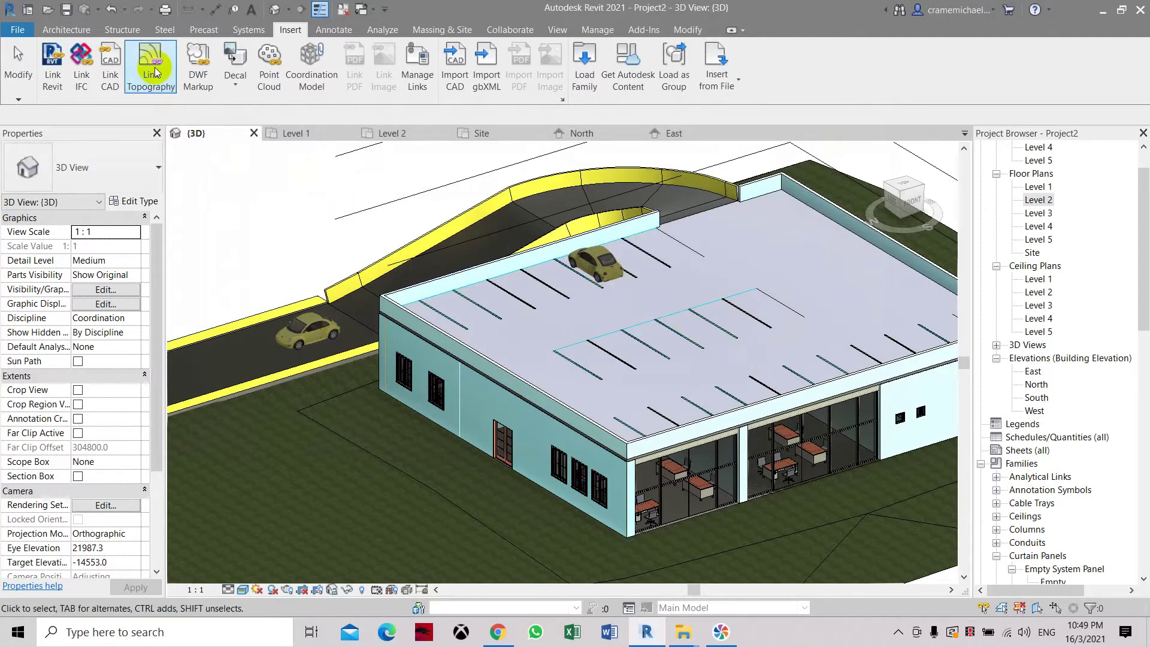
- Place two Van: Delivery Van components in the roof parking bays
left_click(64, 34)
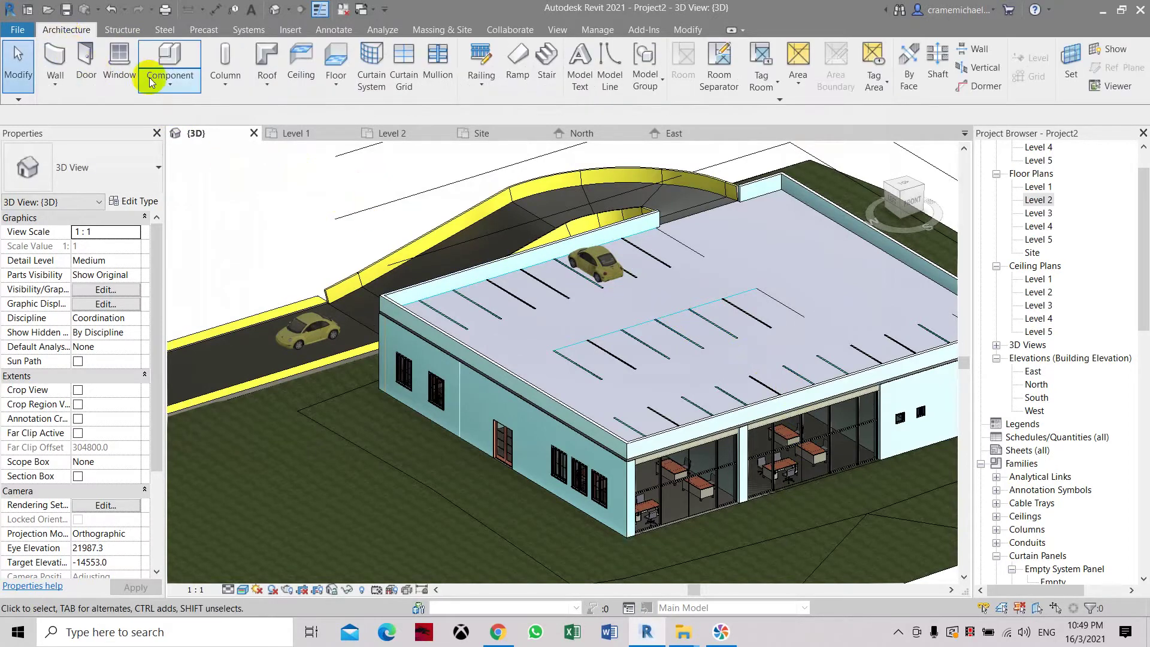
left_click(178, 84)
left_click(183, 110)
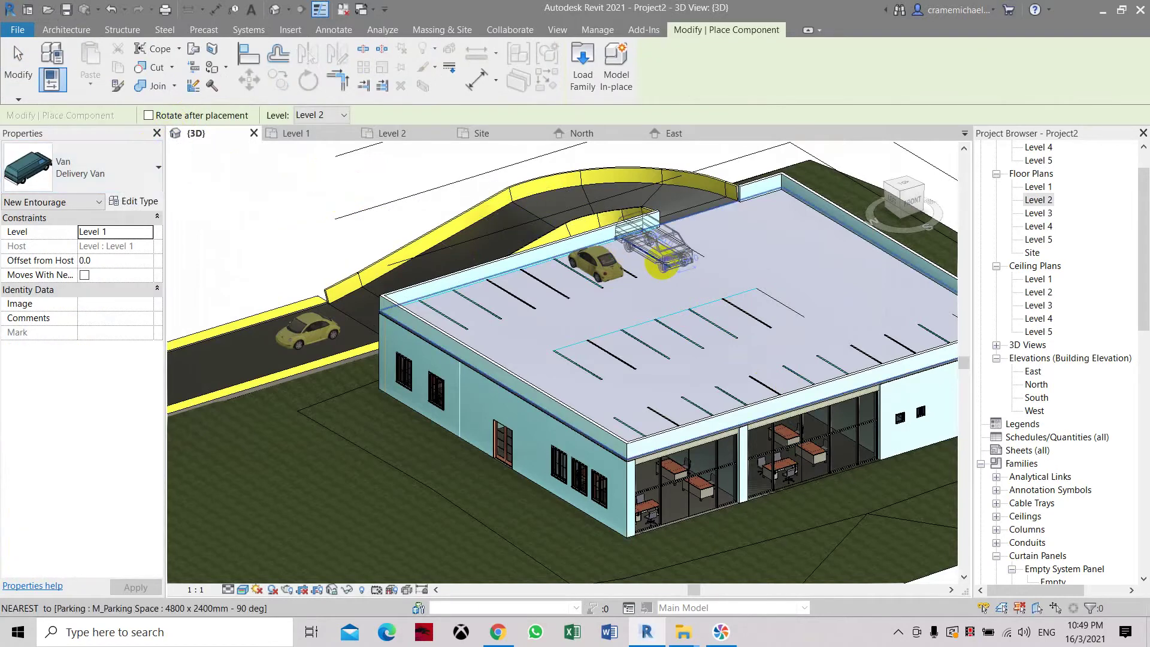
scroll(665, 271, "up", 6)
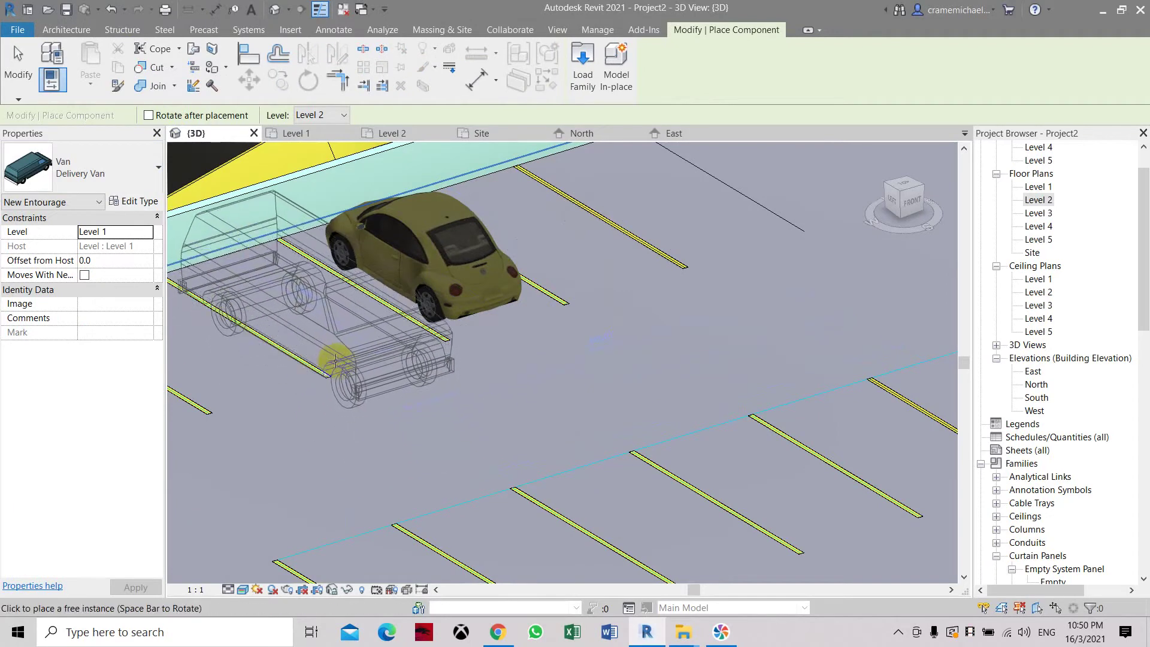
middle_click_drag(339, 356, 536, 353)
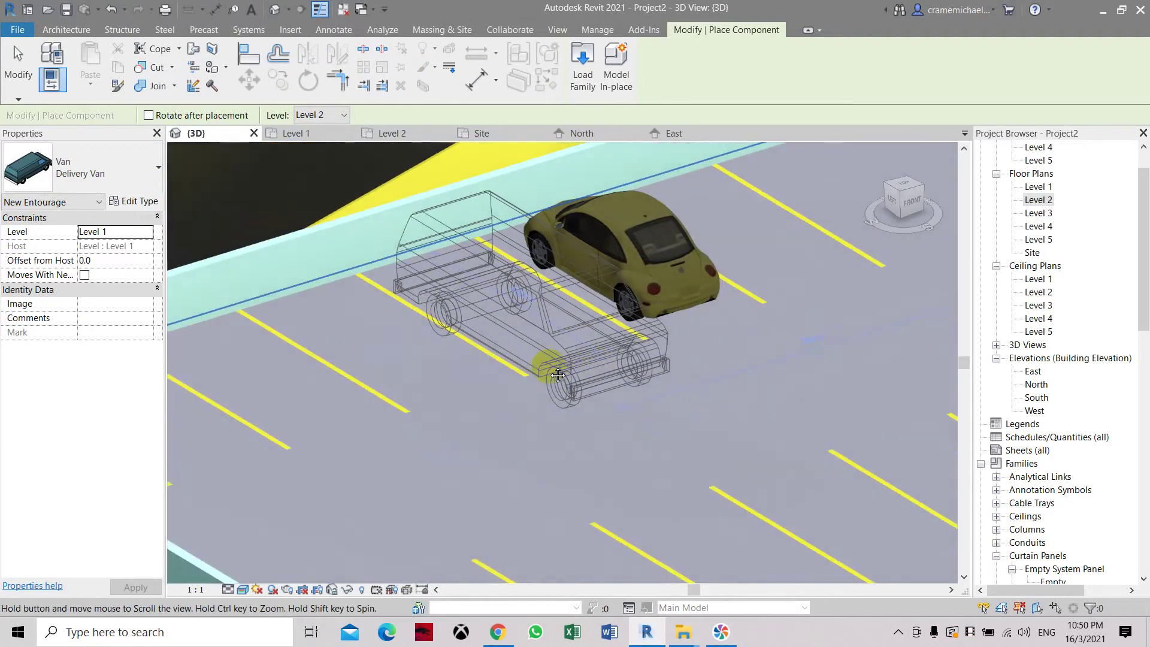
scroll(461, 380, "down", 2)
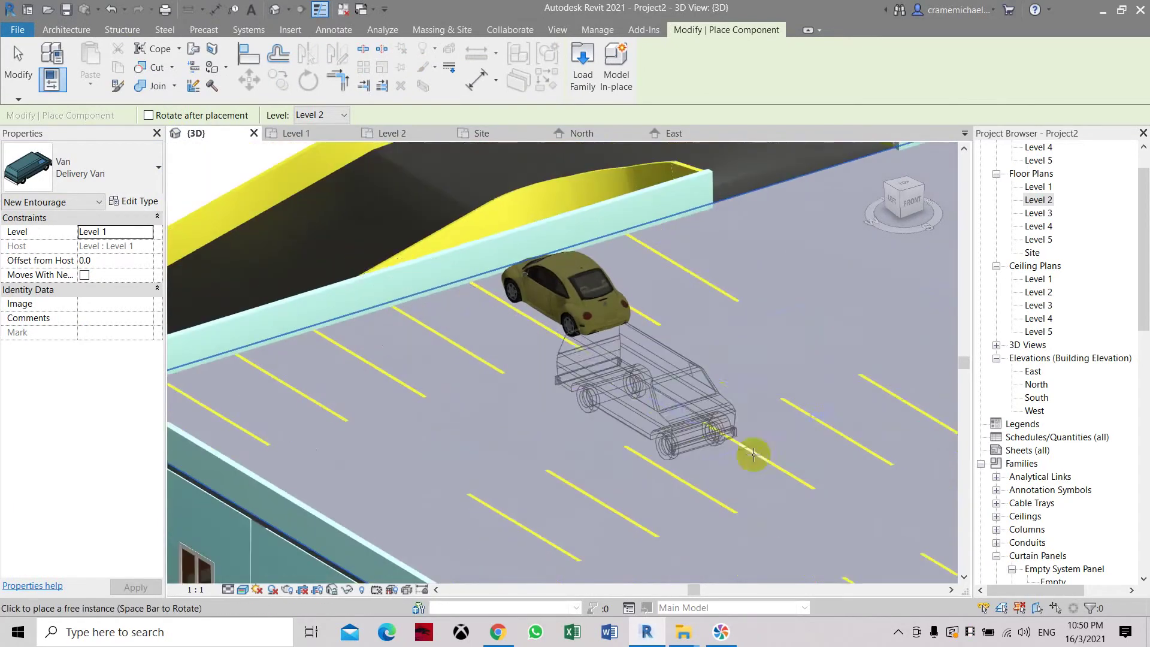
scroll(826, 463, "up", 2)
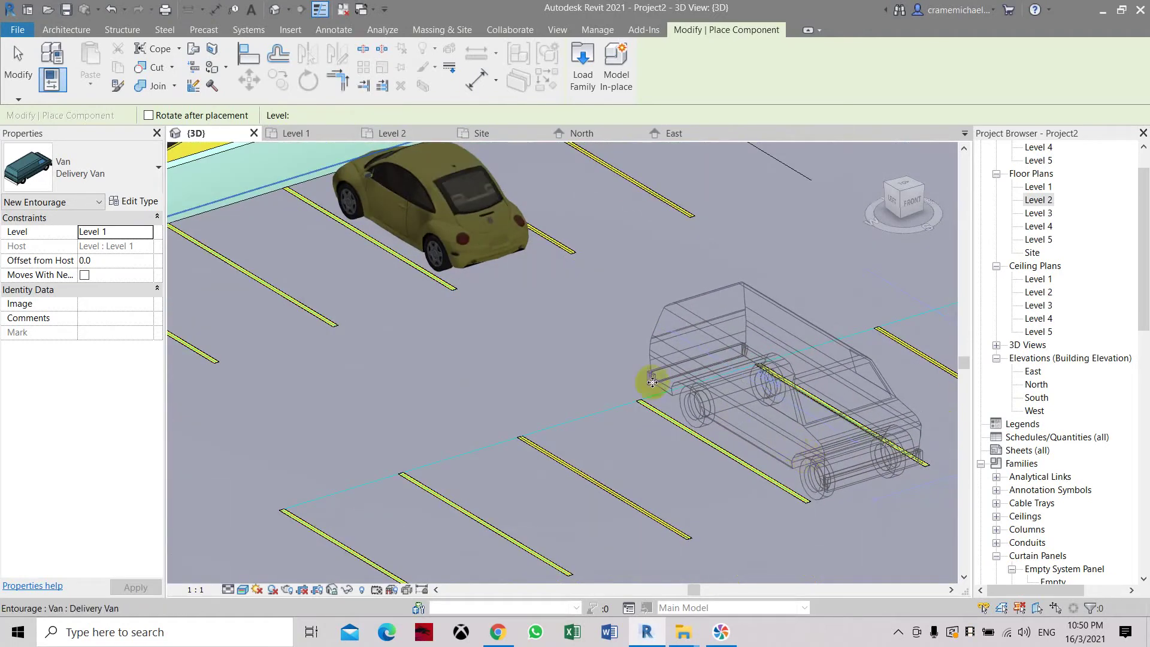
left_click(554, 321)
scroll(554, 336, "down", 5)
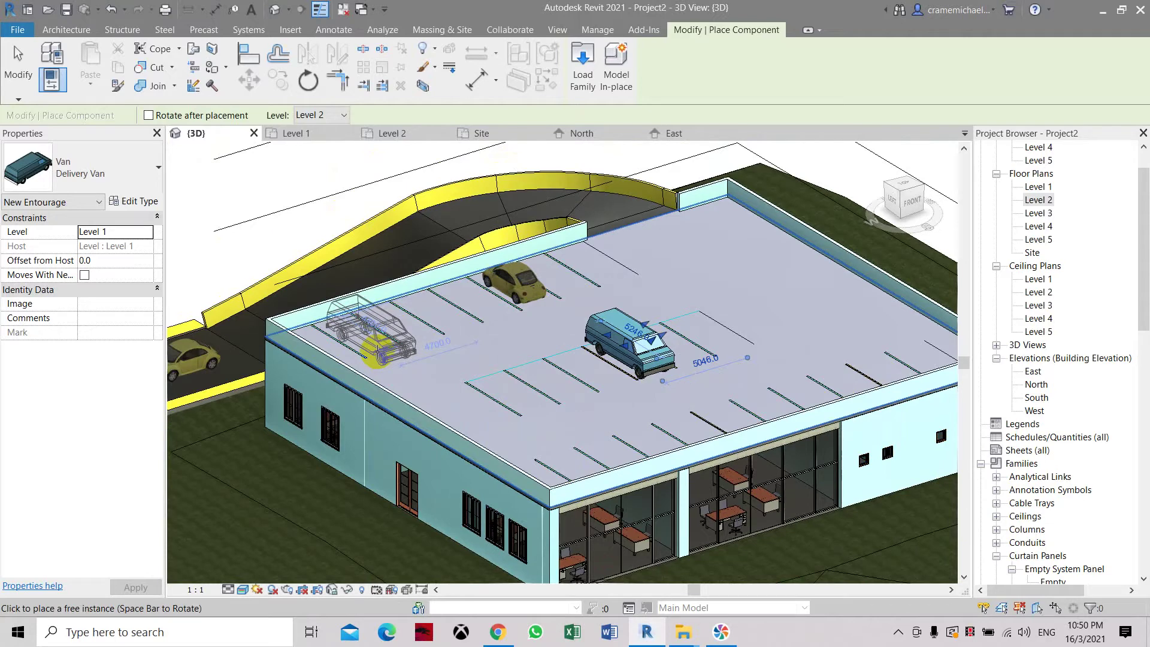
left_click(466, 291)
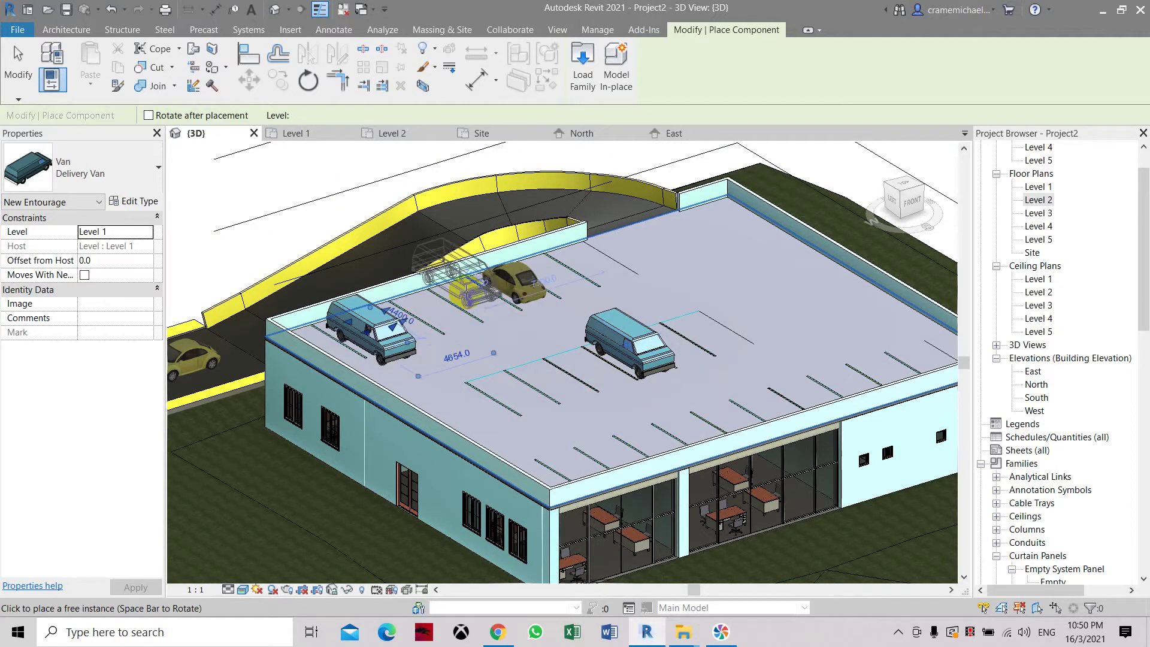
scroll(467, 328, "down", 2)
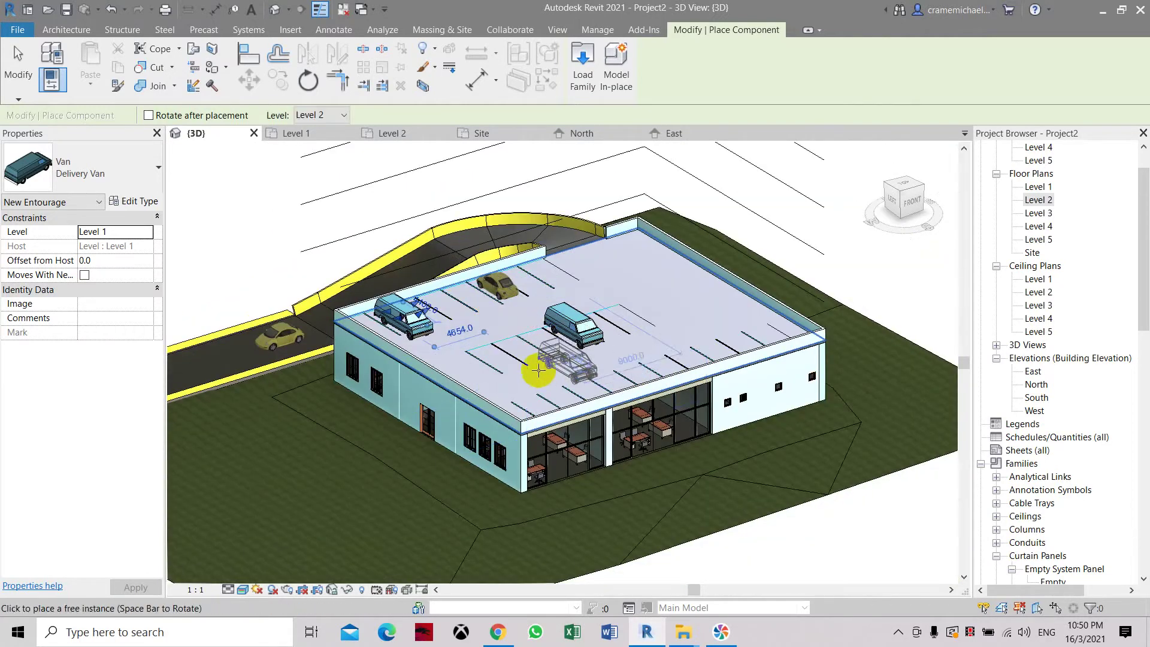
scroll(532, 359, "up", 4)
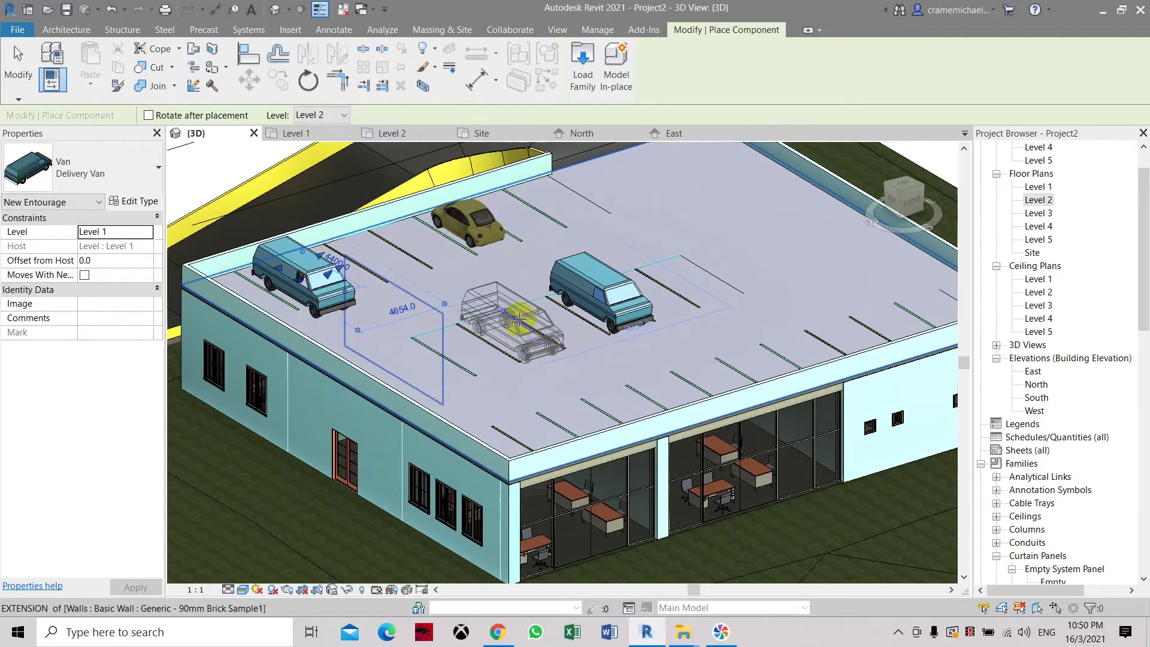
- Copy the Beetle car from a stripe point into another rooftop bay
key("Escape")
key("Escape")
left_click(447, 202)
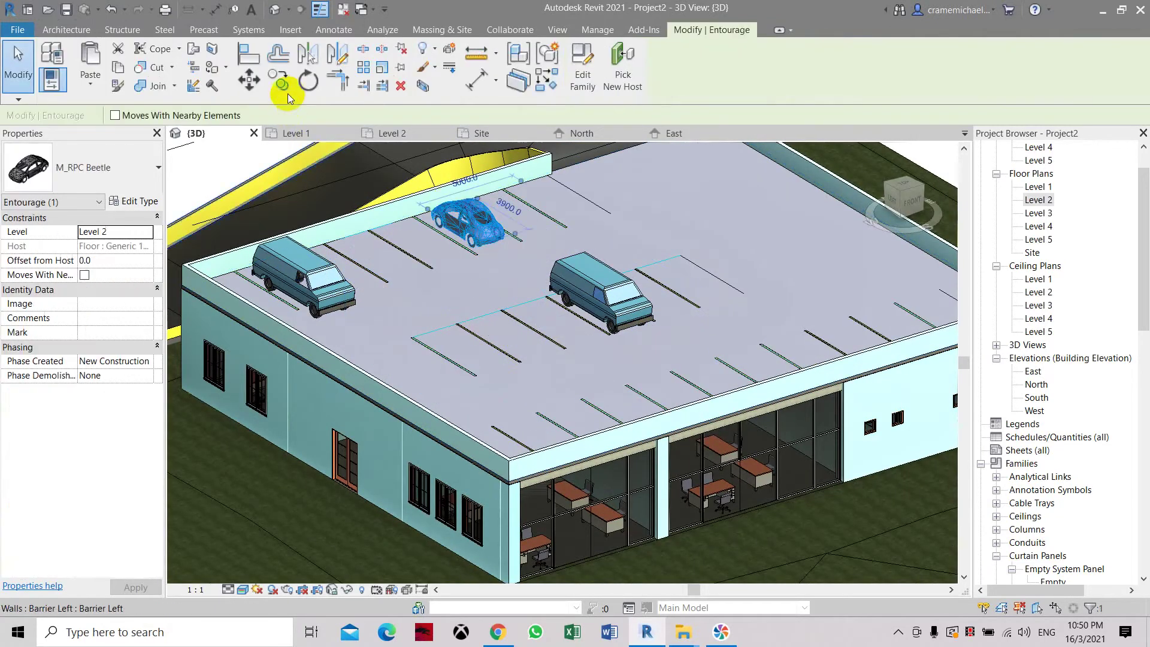
left_click(278, 79)
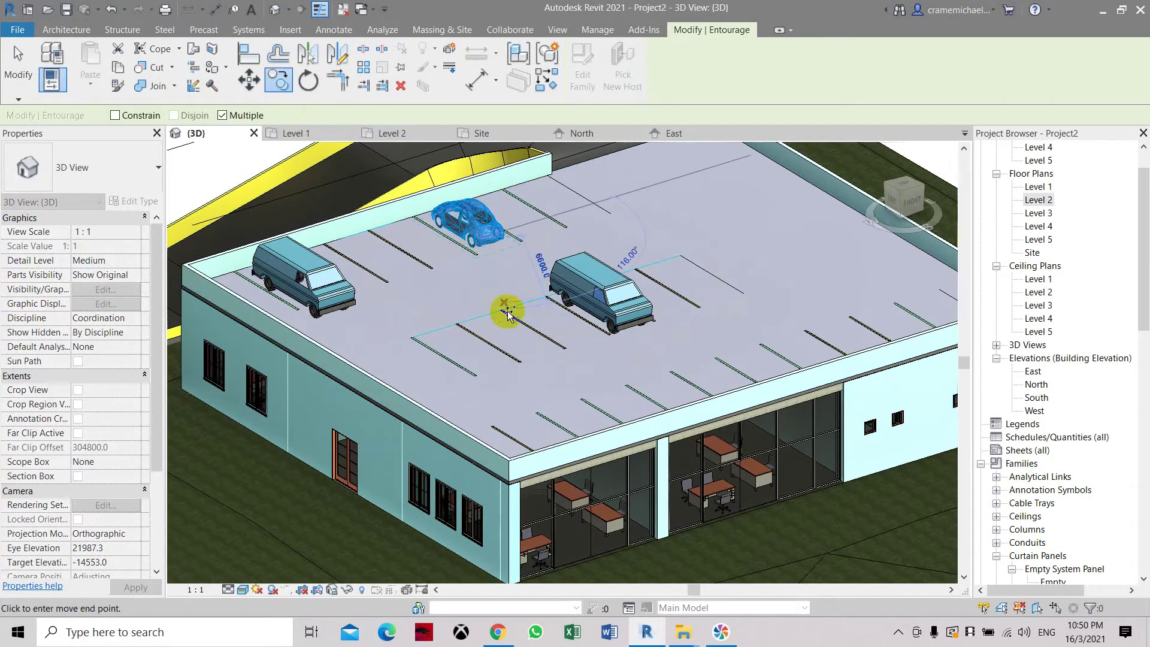
scroll(510, 317, "up", 5)
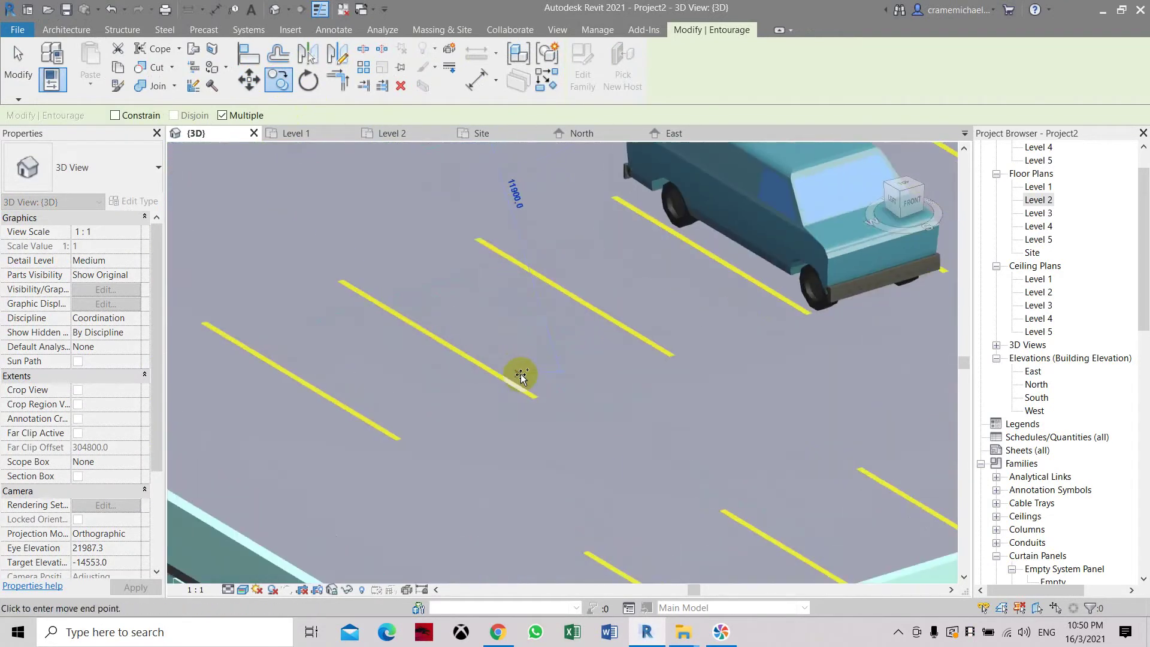
left_click(522, 378)
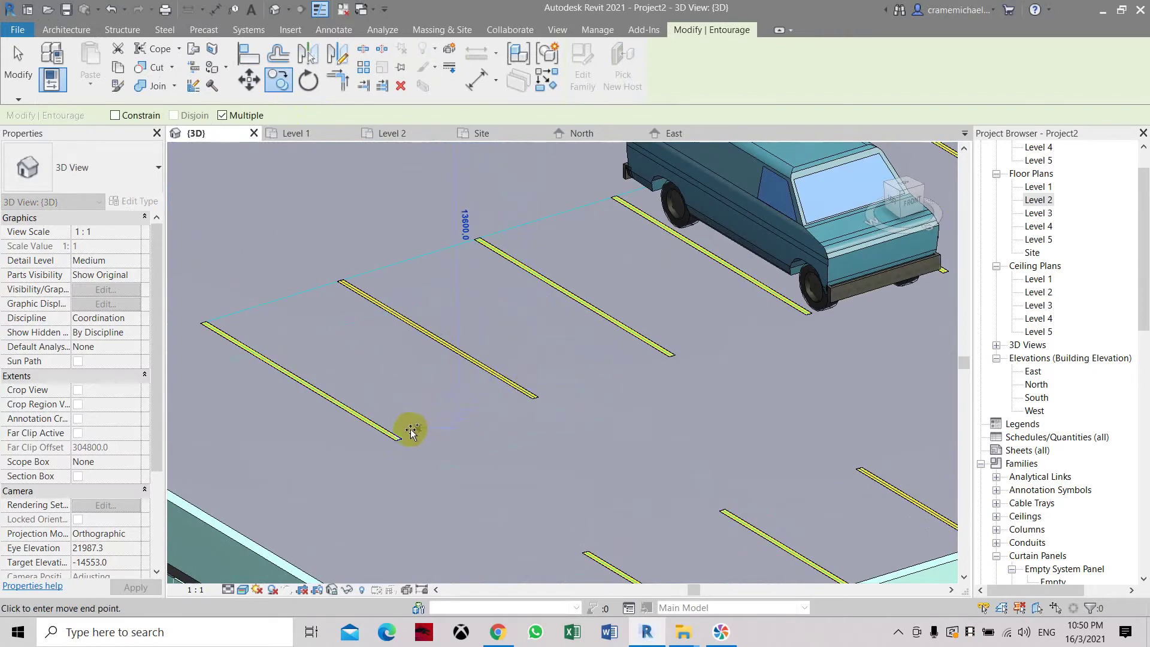
left_click(404, 433)
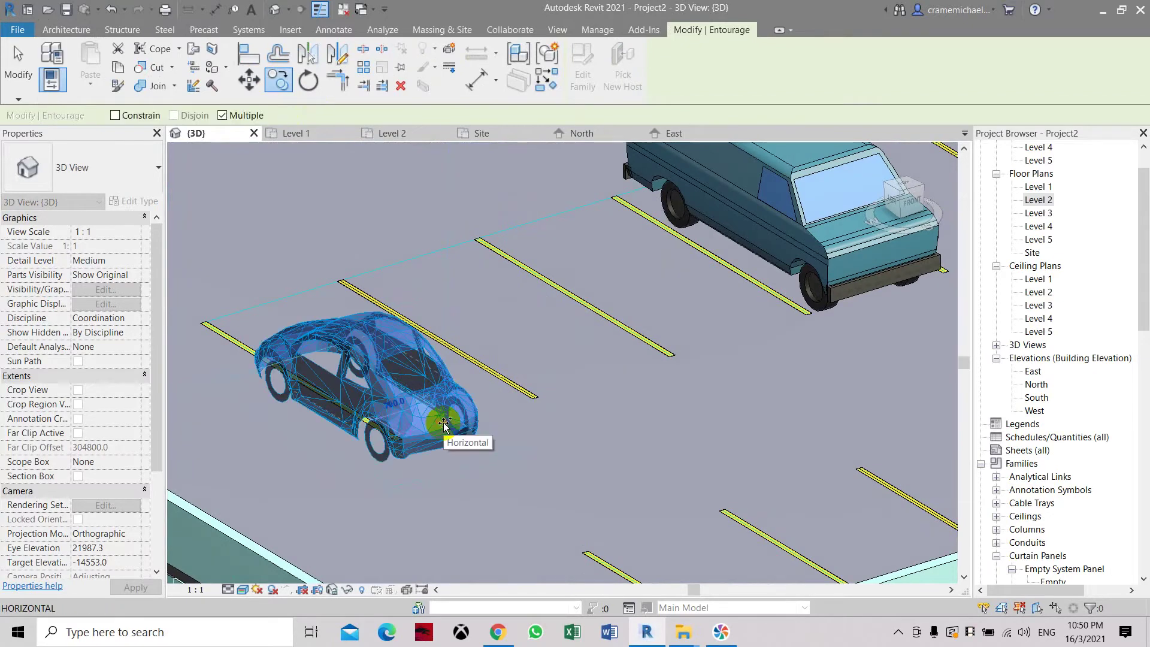
- Move the copied car with MV so it sits centred in its bay
left_click(286, 89)
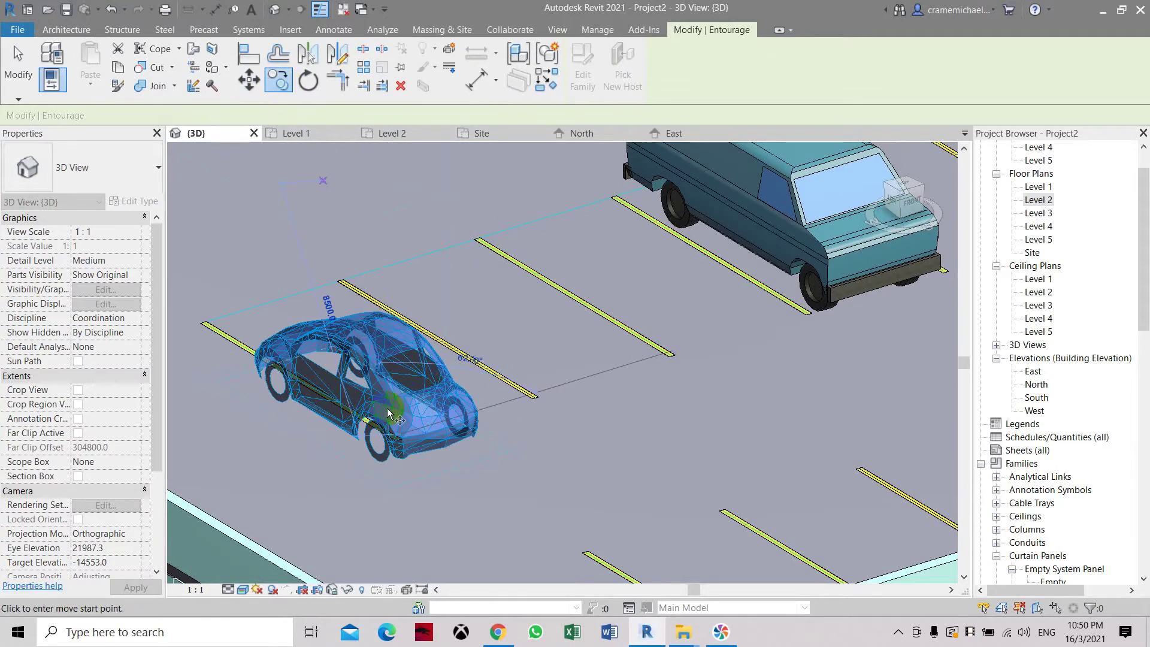
key("m")
key("v")
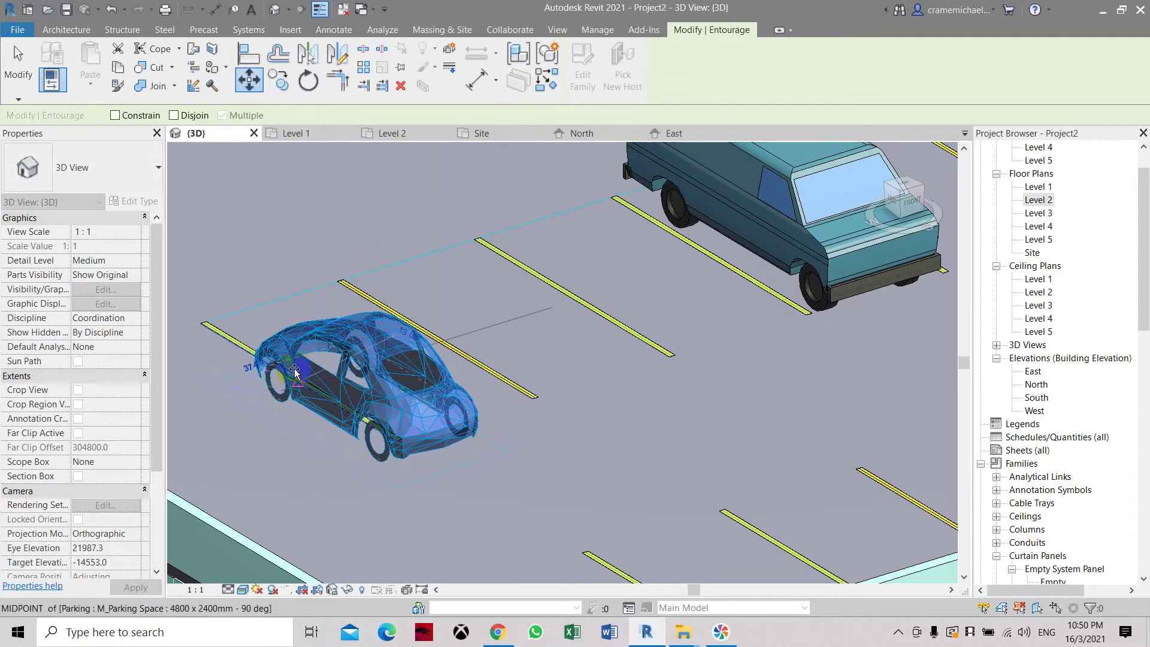
left_click(282, 393)
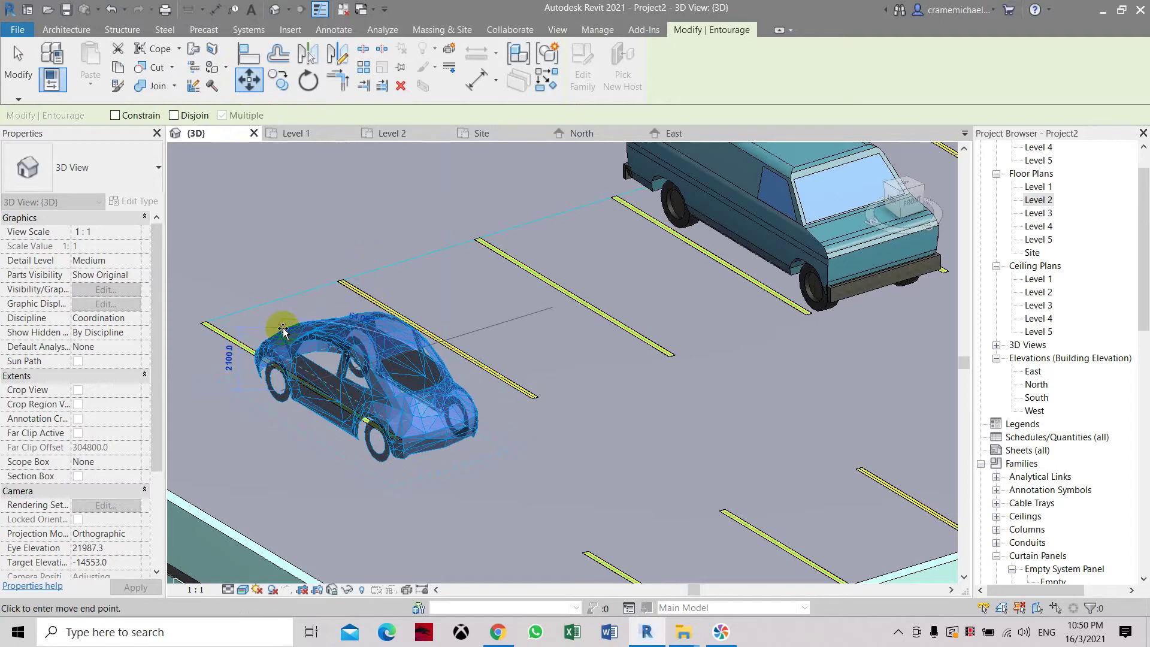
left_click(278, 231)
scroll(491, 407, "up", 3)
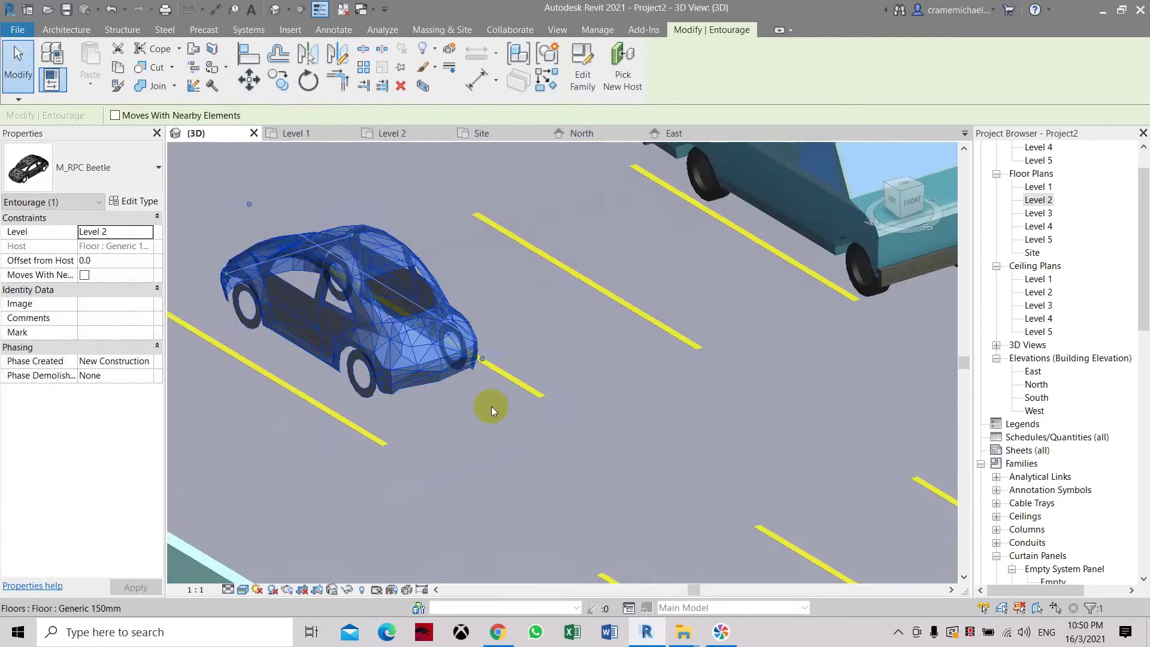
scroll(488, 328, "down", 5)
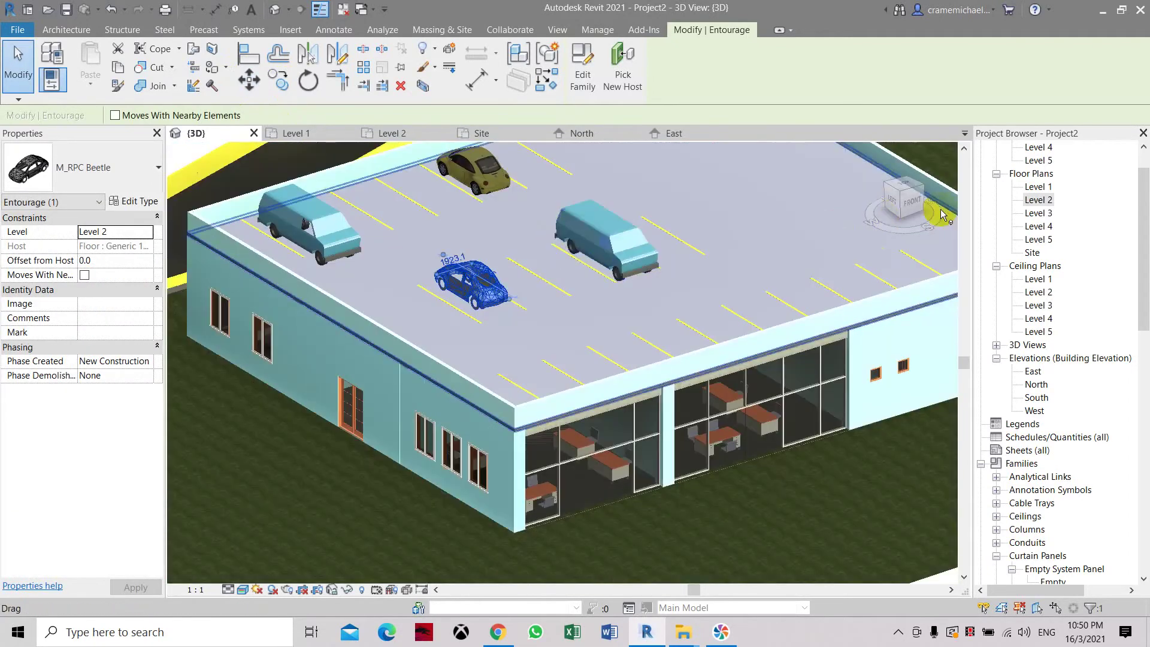
- Select the Beetle floating beside the building and open the East elevation
mouse_move(944, 214)
left_mouse_down()
mouse_move(926, 225)
mouse_move(881, 193)
mouse_move(808, 207)
mouse_move(735, 185)
mouse_move(683, 190)
mouse_move(725, 173)
mouse_move(819, 172)
mouse_move(791, 167)
mouse_move(801, 162)
mouse_move(864, 238)
mouse_move(848, 264)
mouse_move(971, 239)
mouse_move(884, 210)
mouse_move(936, 231)
left_mouse_up()
left_click(884, 210)
left_click(592, 261)
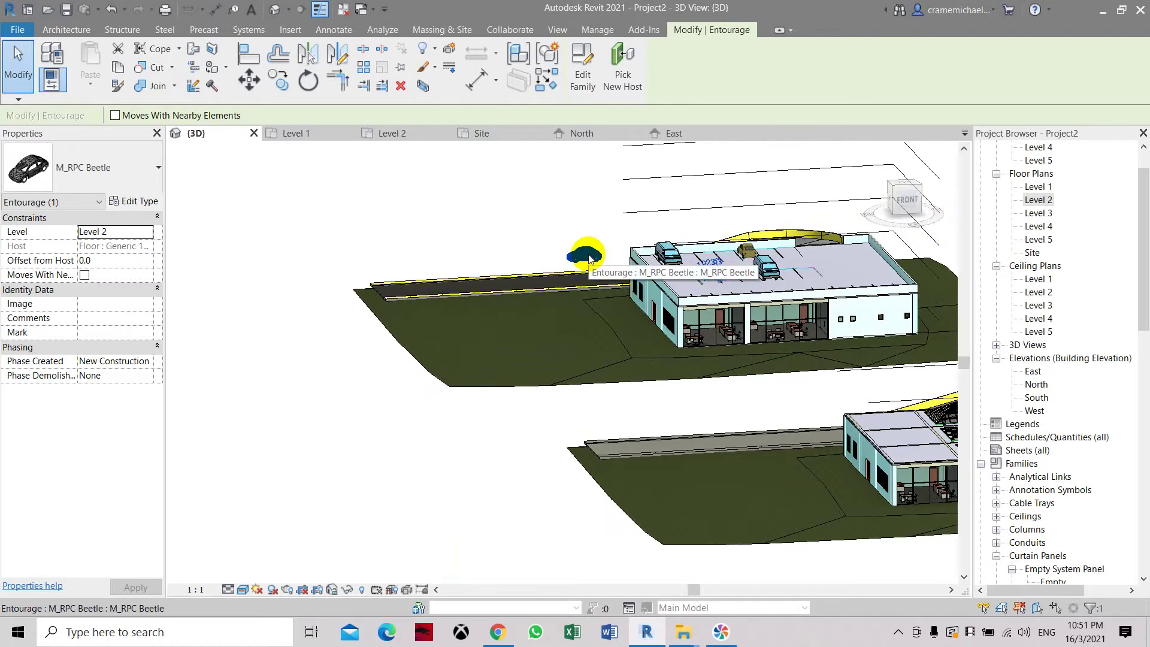
scroll(590, 259, "up", 5)
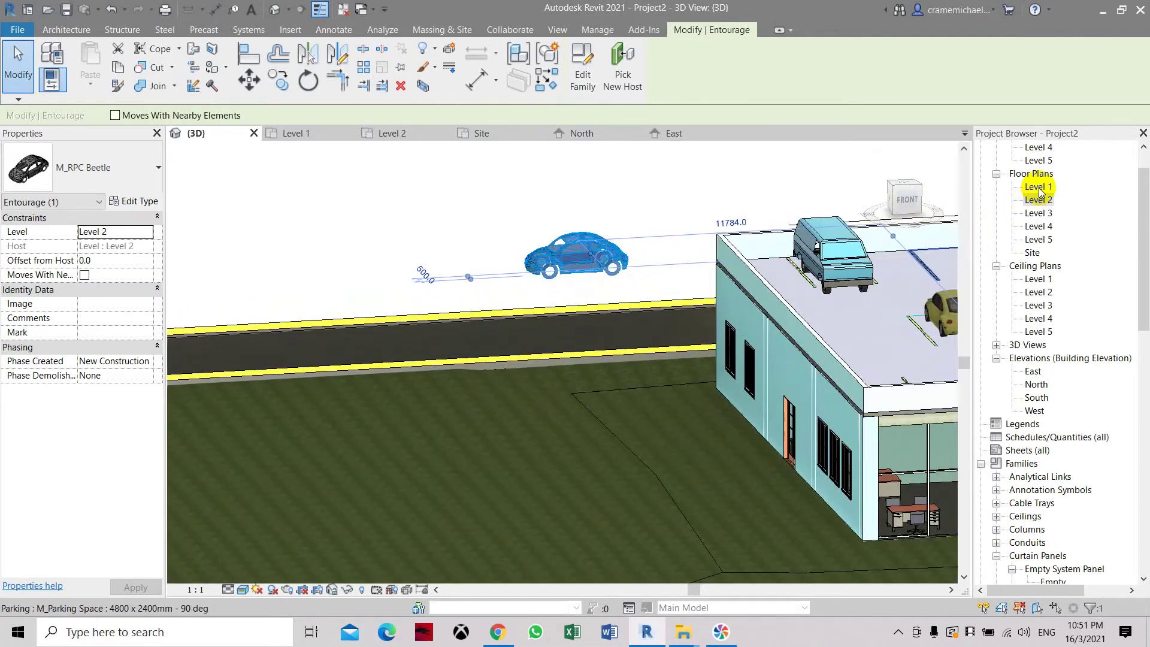
double_click(1040, 374)
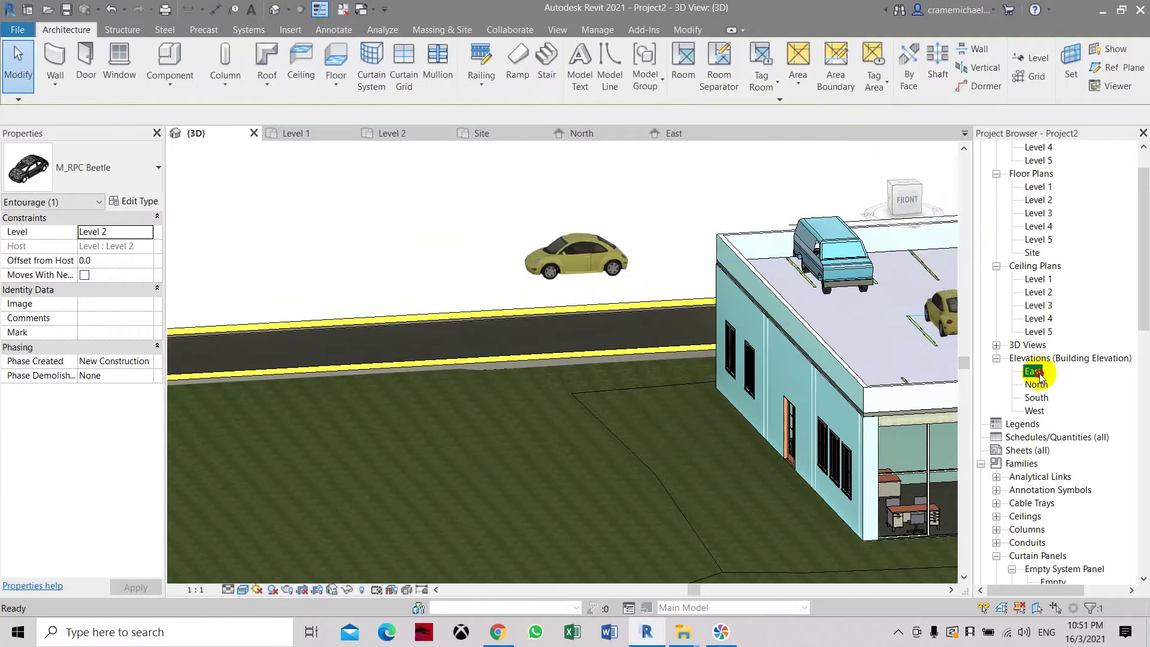
- In the North elevation, move the Beetle vertically down to Level 1
scroll(609, 307, "down", 6)
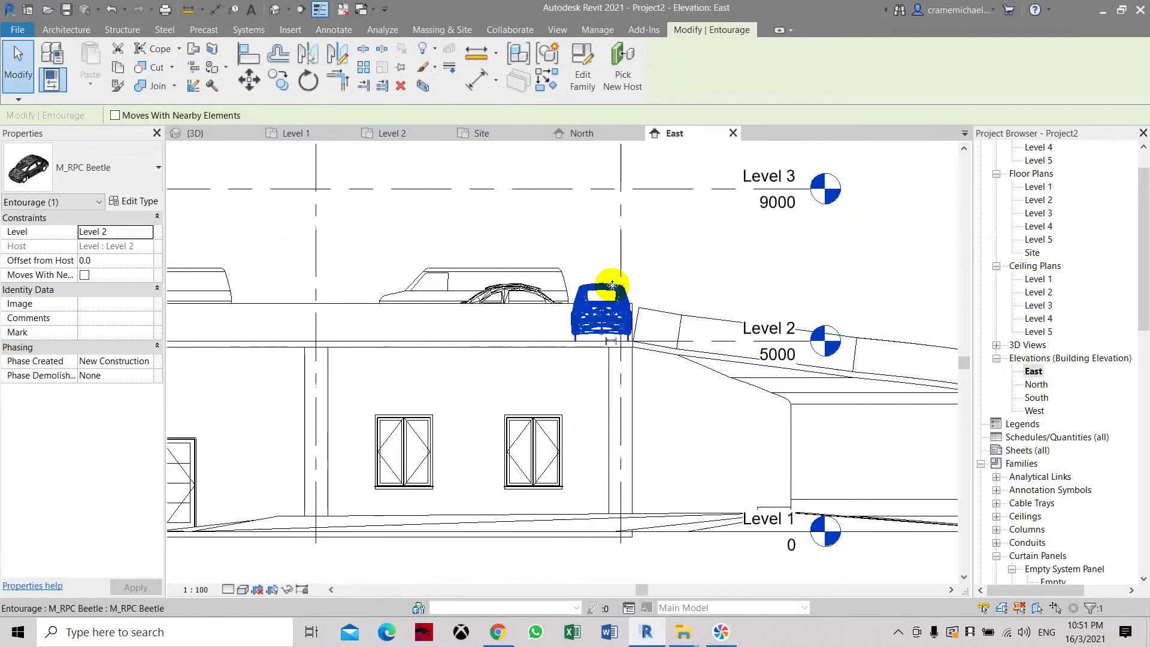
double_click(1034, 385)
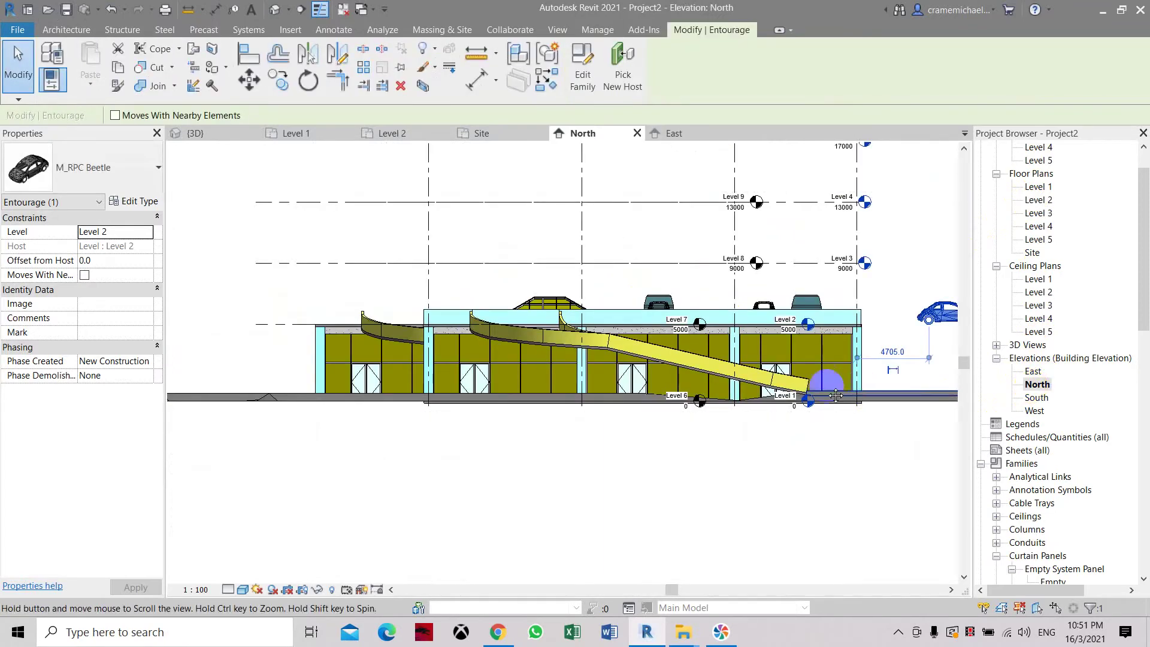
middle_click_drag(900, 362, 526, 329)
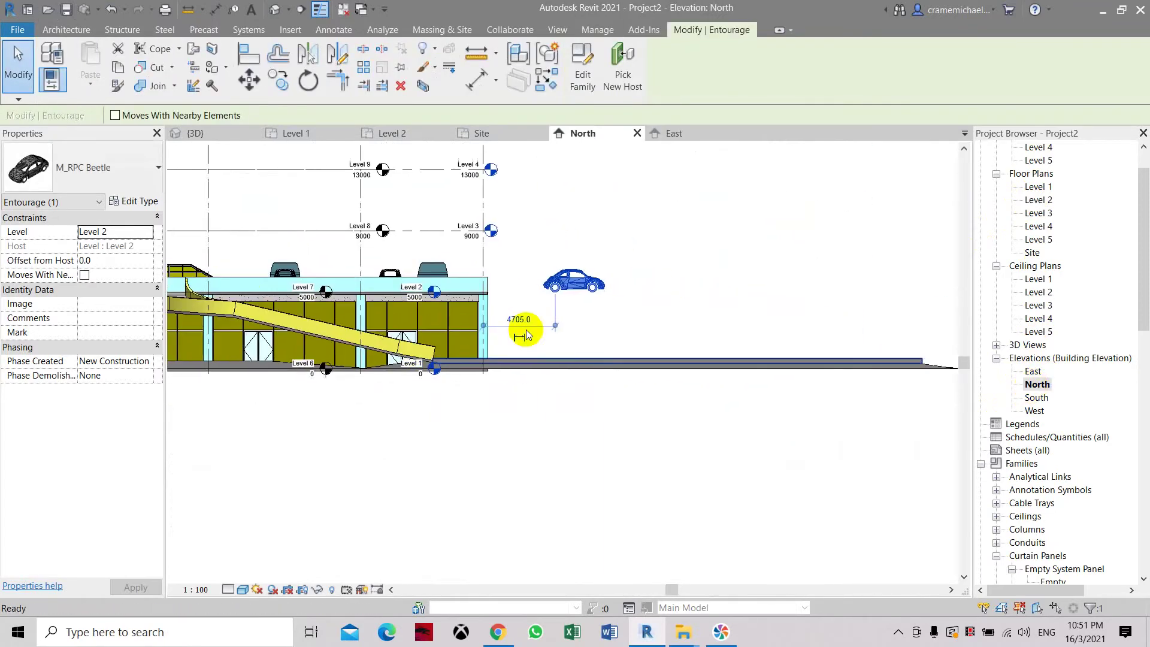
left_click(247, 83)
left_click(553, 292)
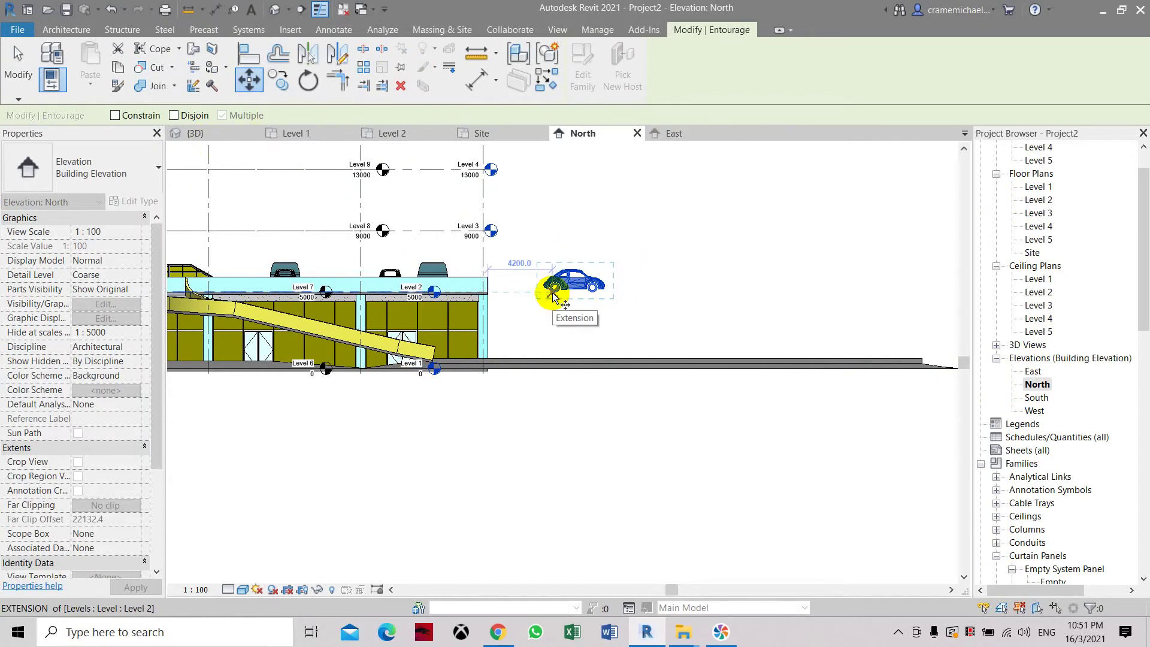
left_click(553, 293)
scroll(553, 358, "up", 4)
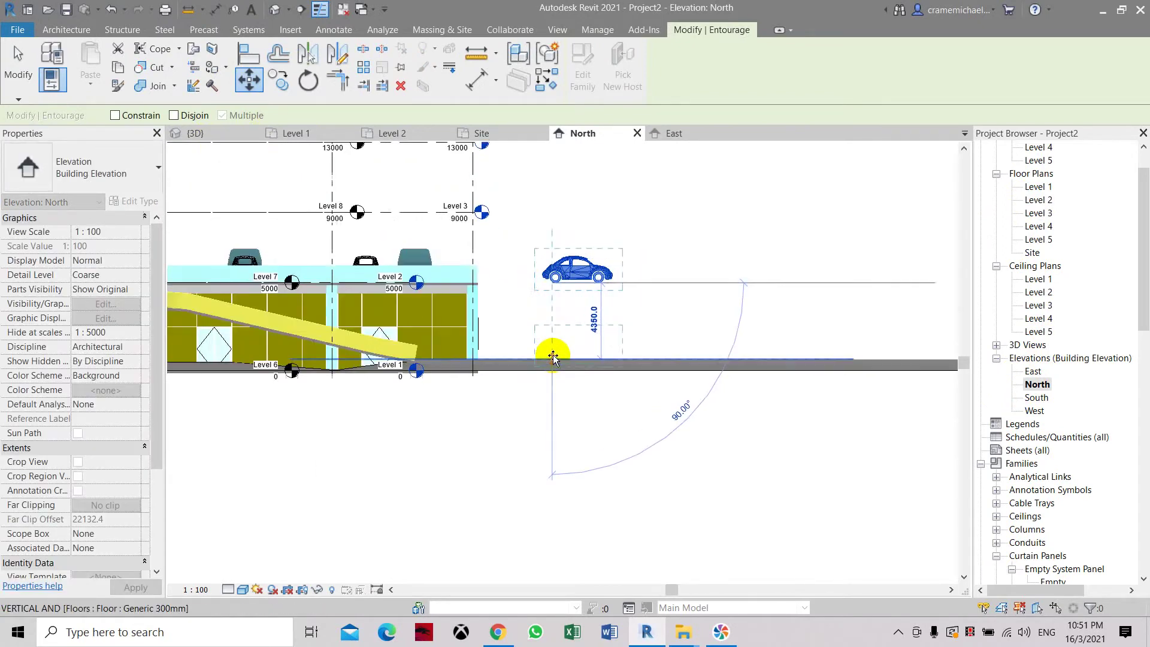
left_click(553, 358)
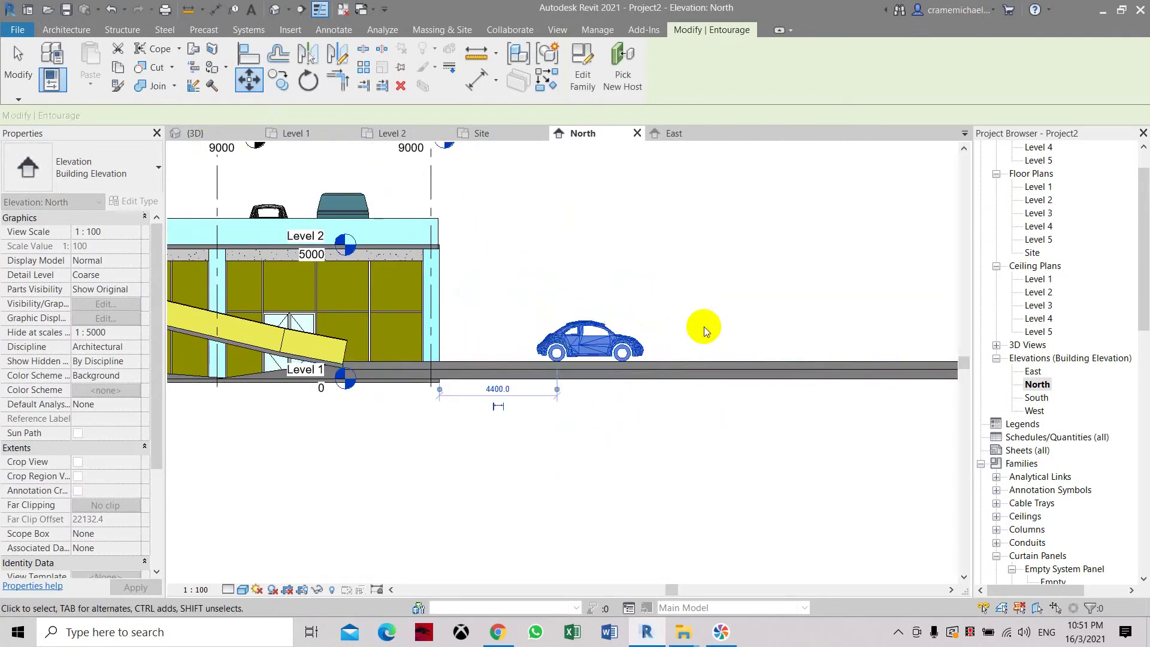
- Return to the Default 3D View and orbit around the building
scroll(704, 326, "down", 4)
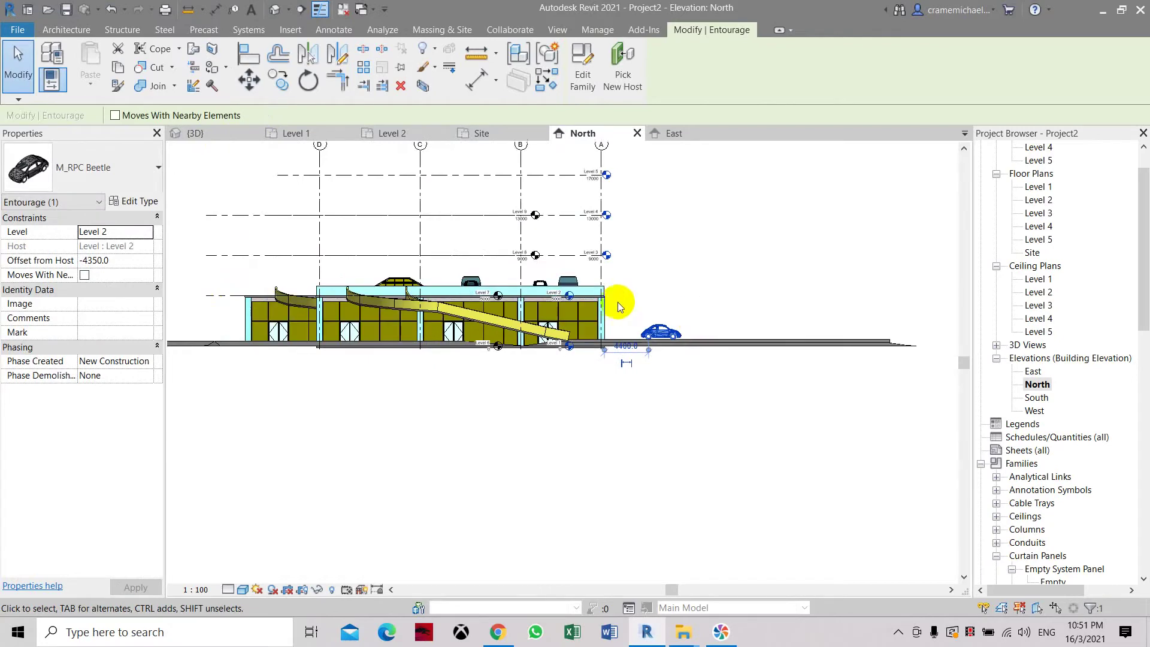
scroll(574, 301, "up", 4)
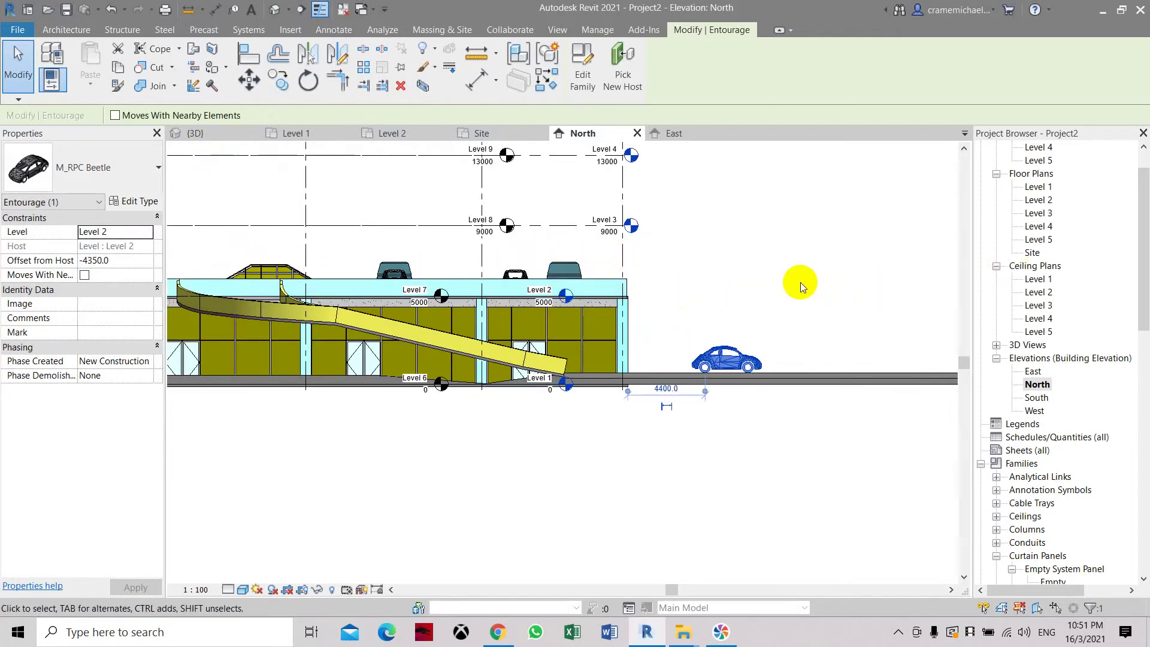
scroll(800, 282, "down", 4)
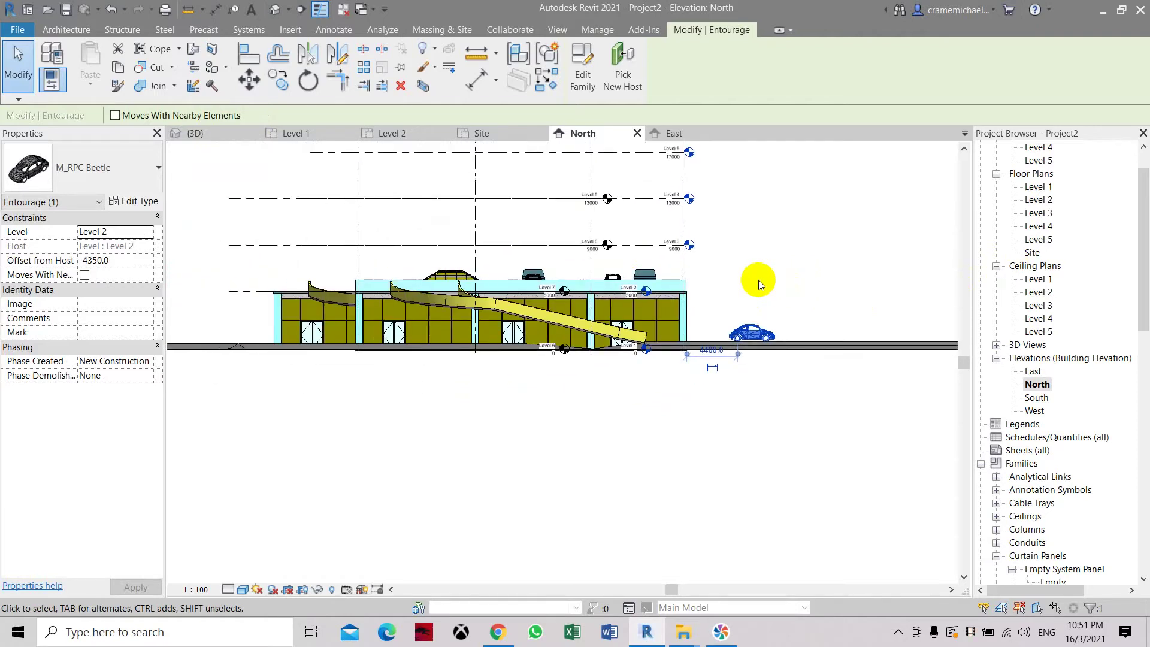
scroll(516, 290, "up", 3)
scroll(786, 348, "down", 3)
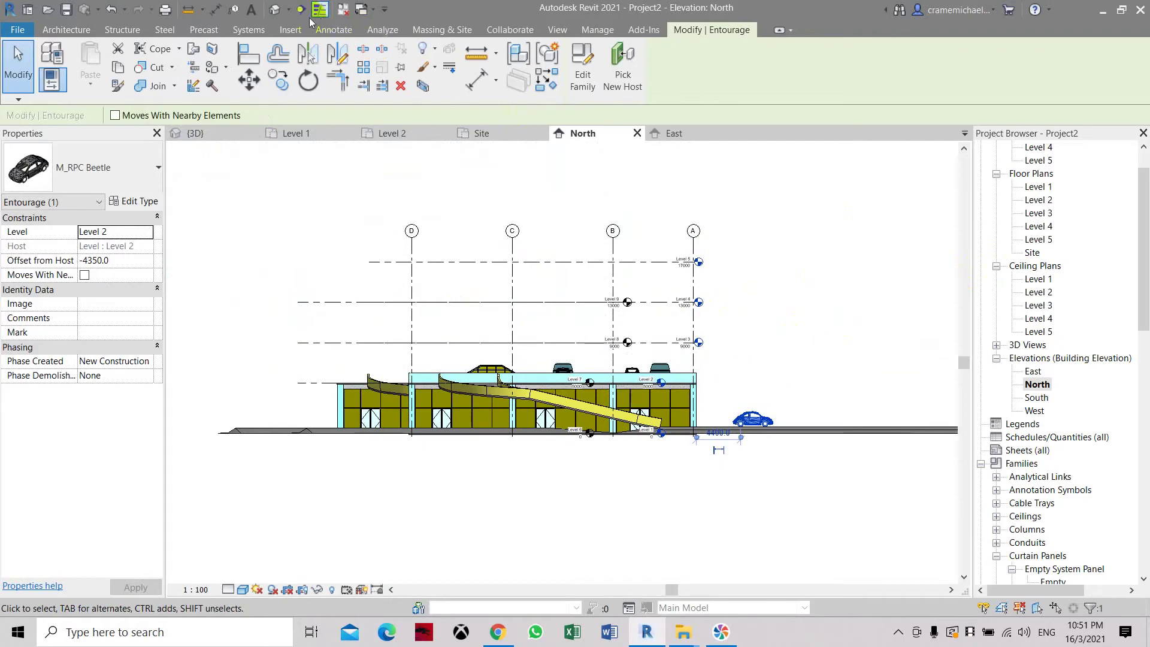
left_click(275, 10)
middle_click_drag(680, 418, 421, 344, "shift")
scroll(425, 373, "up", 4)
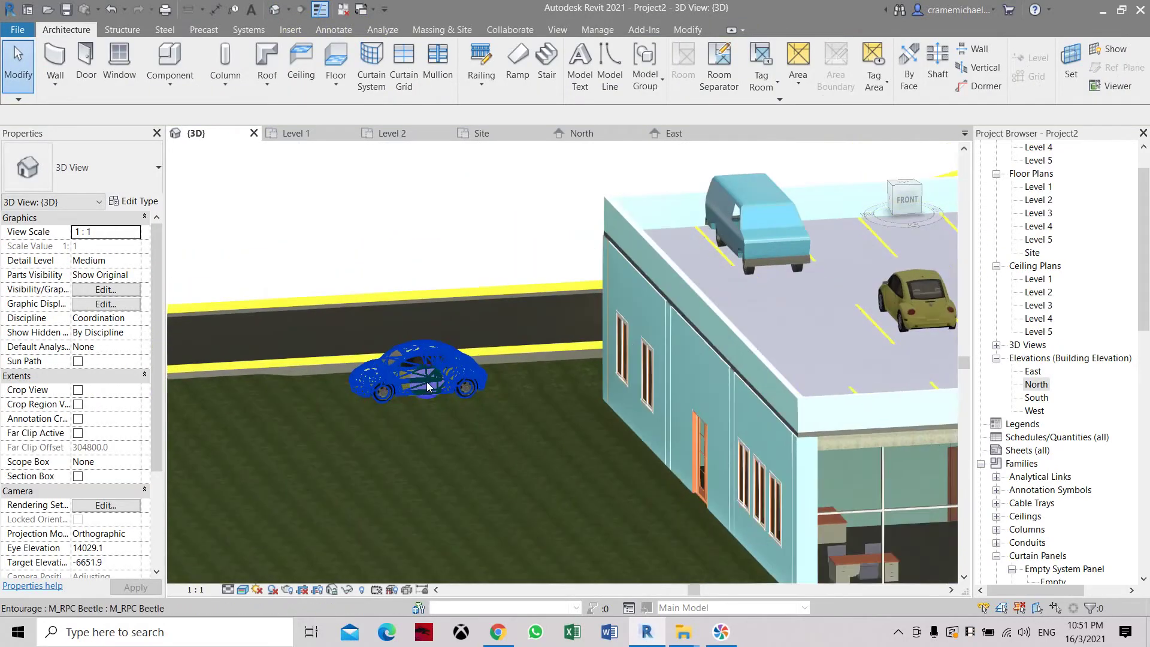
- Move the Beetle from the ground onto the asphalt access road
left_click(427, 376)
left_click(249, 79)
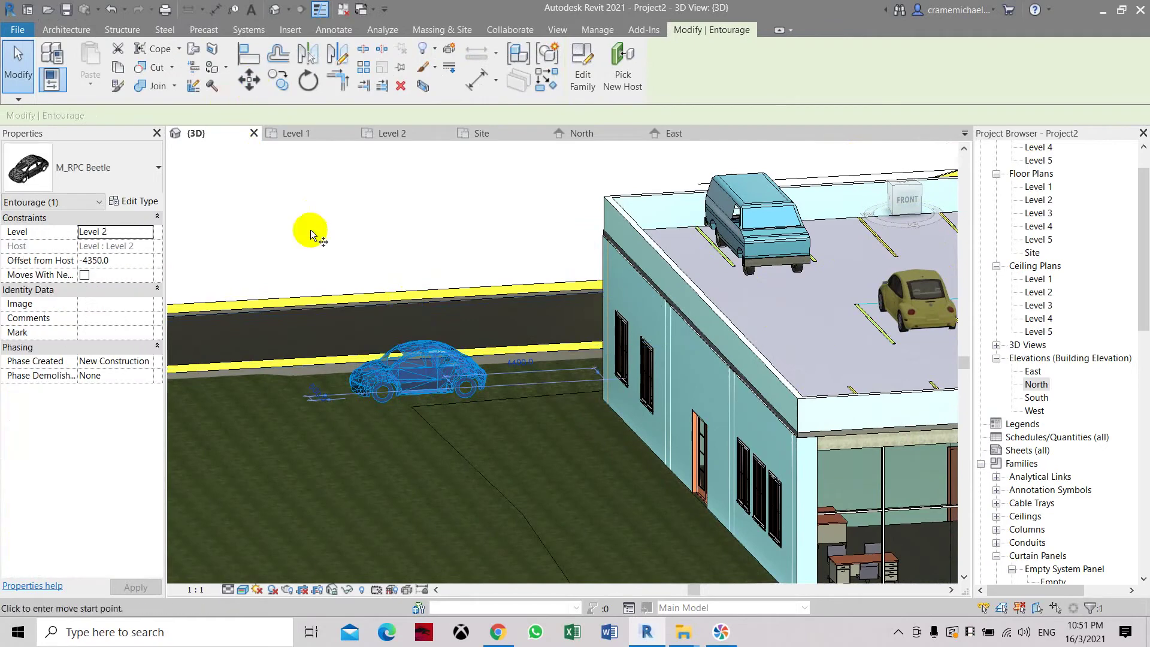
left_click(352, 394)
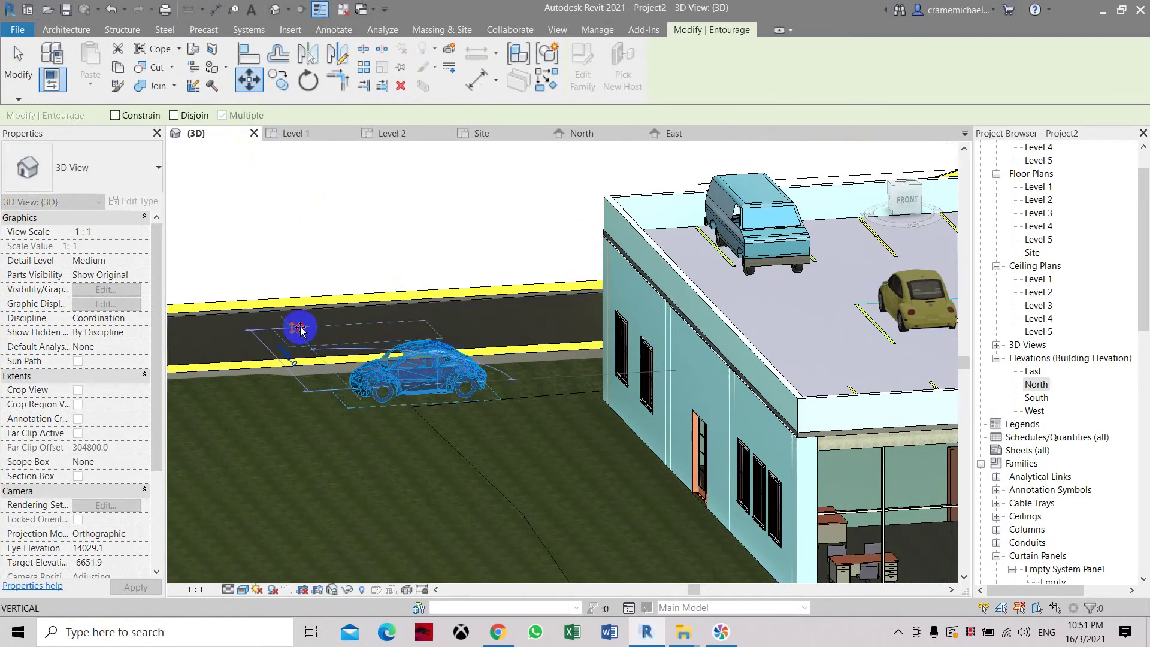
left_click(301, 330)
scroll(547, 361, "down", 4)
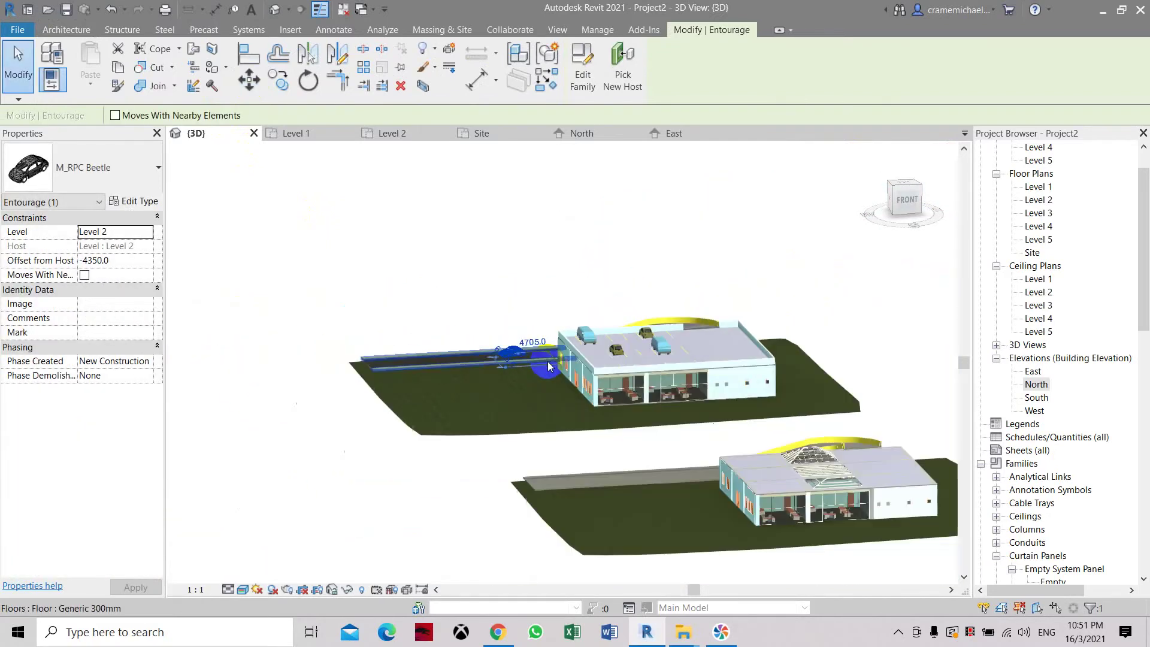
left_click_drag(874, 215, 944, 207)
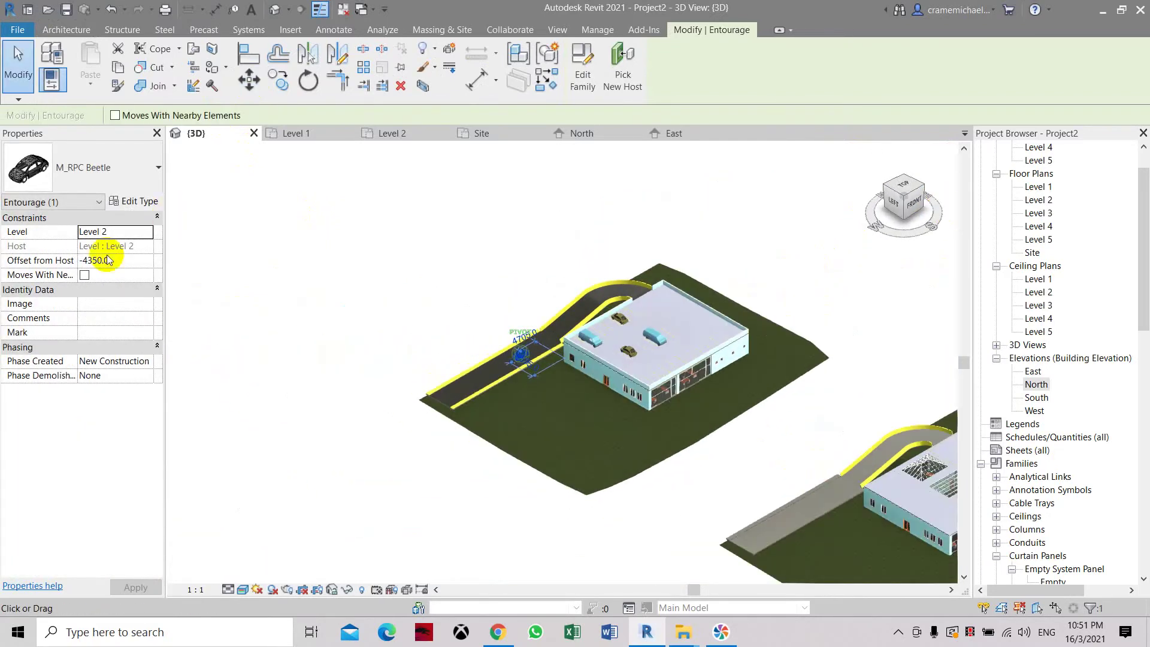
scroll(650, 326, "up", 5)
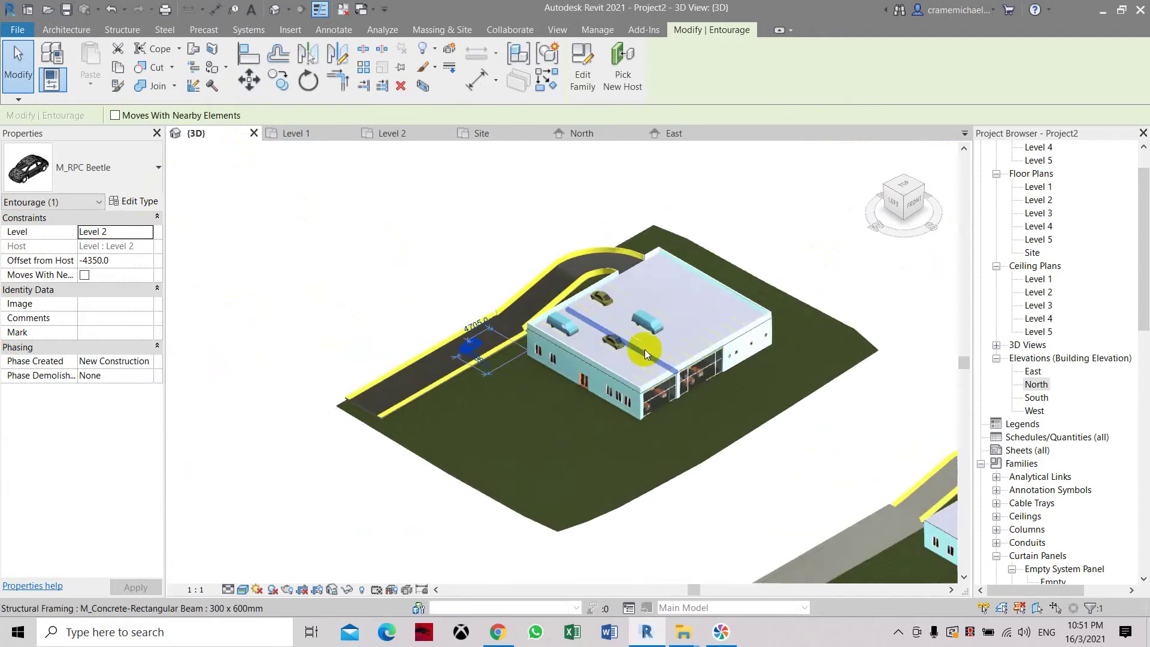
scroll(435, 310, "down", 3)
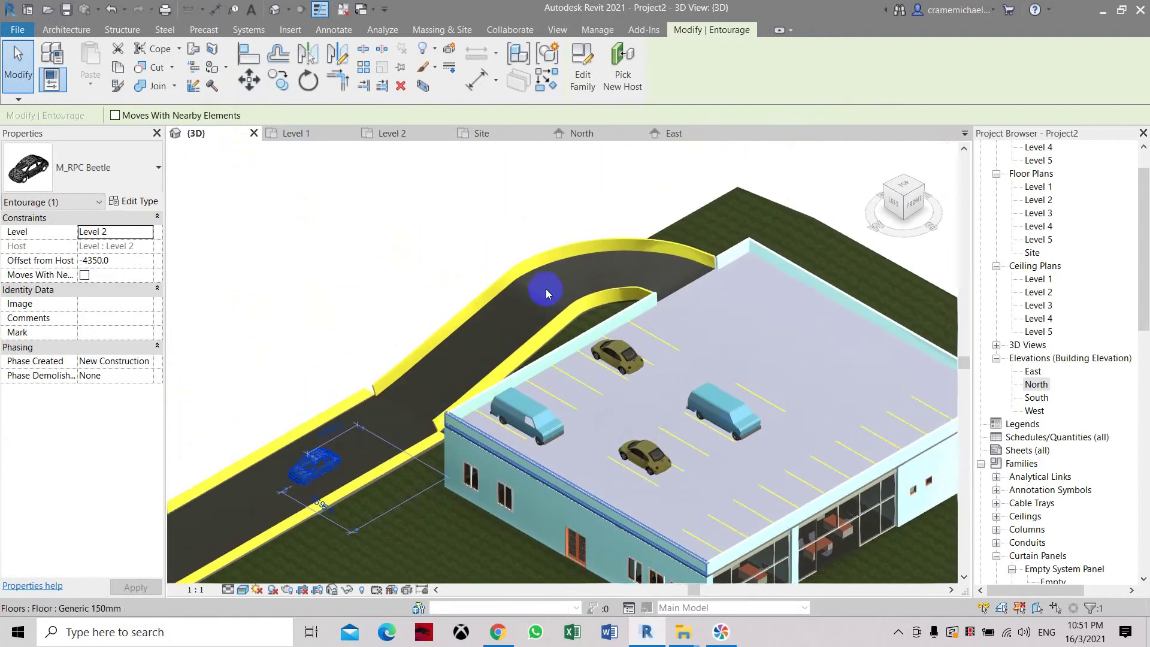
- Copy the Beetle to the curve of the access ramp
left_click(284, 88)
left_click(338, 462)
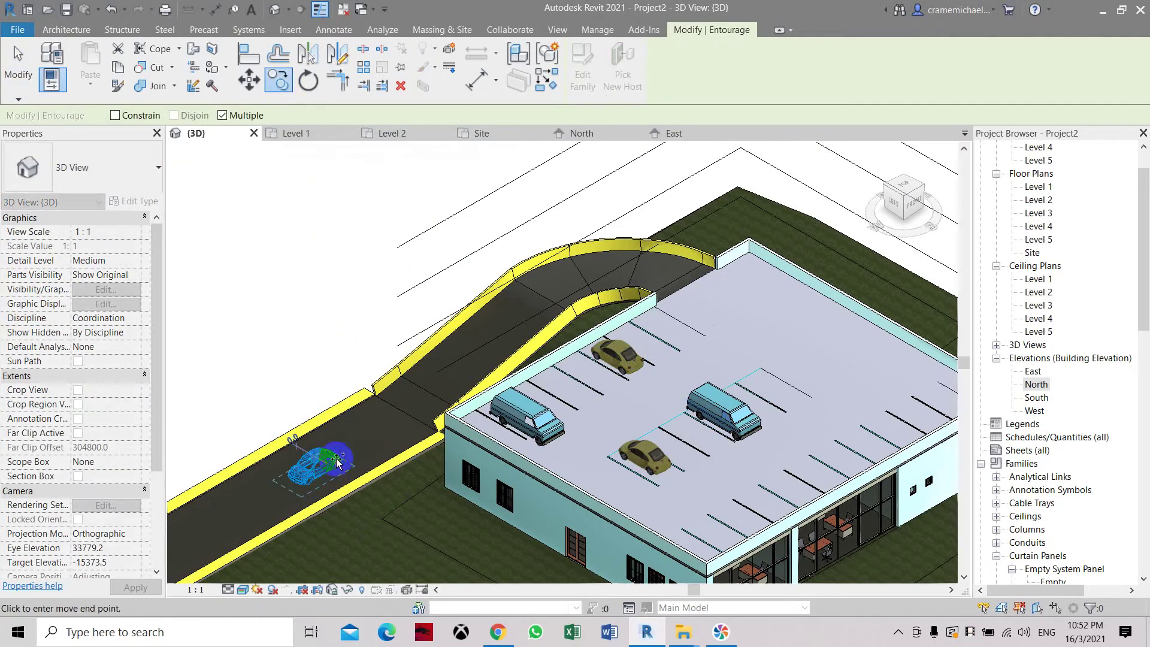
left_click(528, 304)
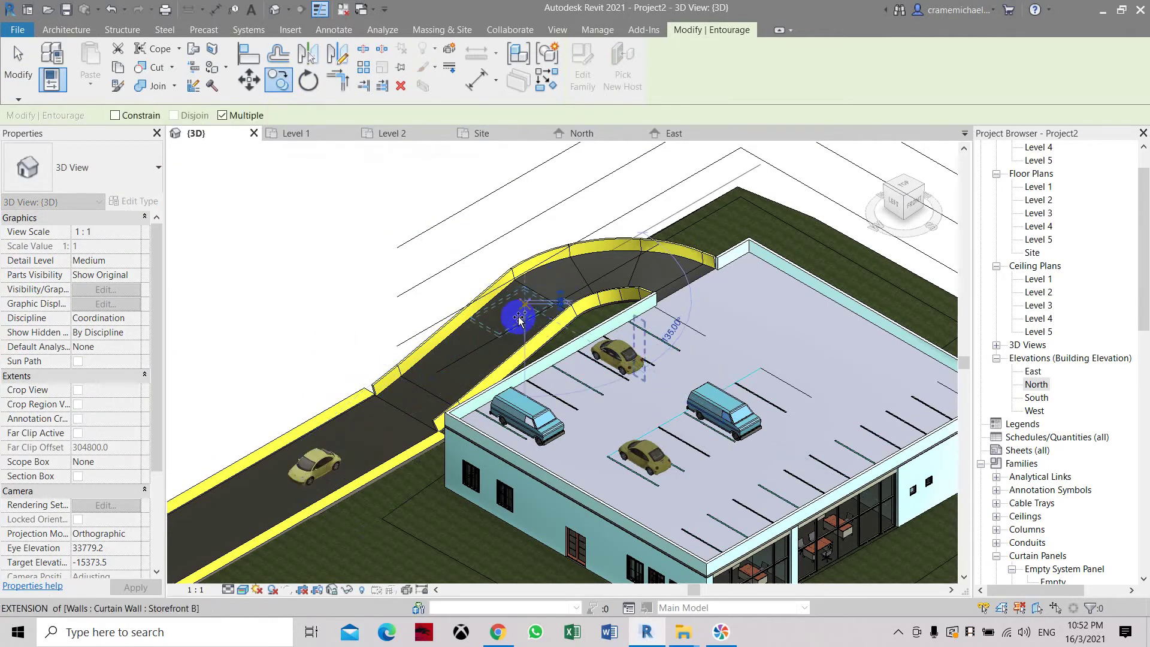
left_click(1035, 384)
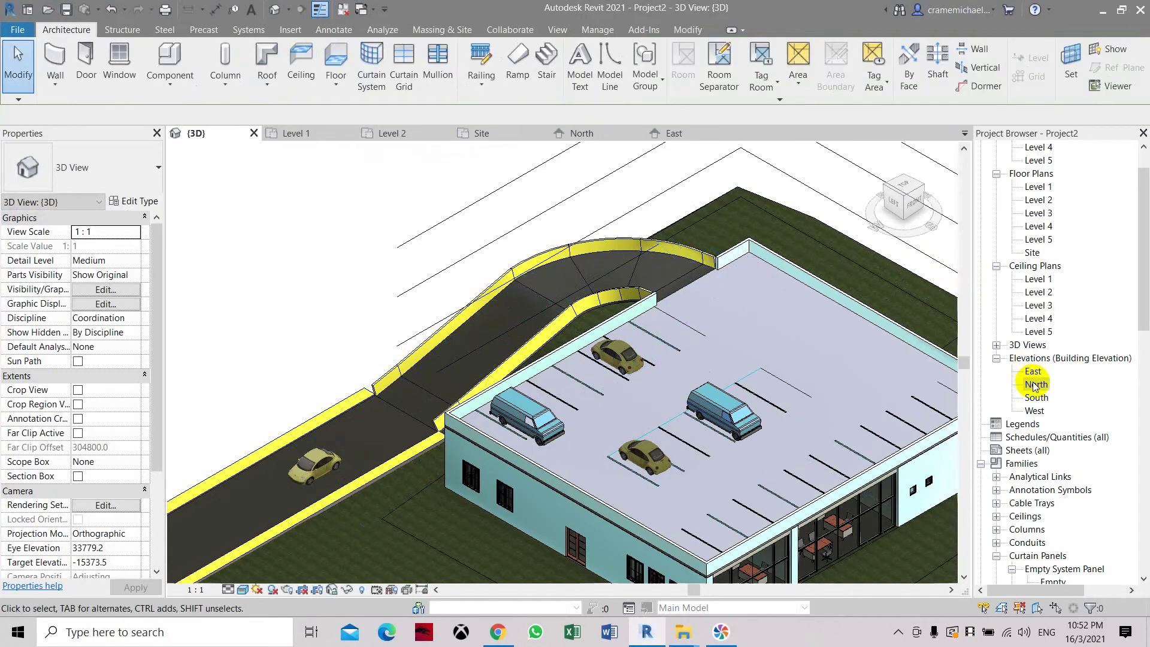
- In the North elevation, select the ground-level Beetle copy to move
double_click(1034, 384)
scroll(521, 422, "up", 5)
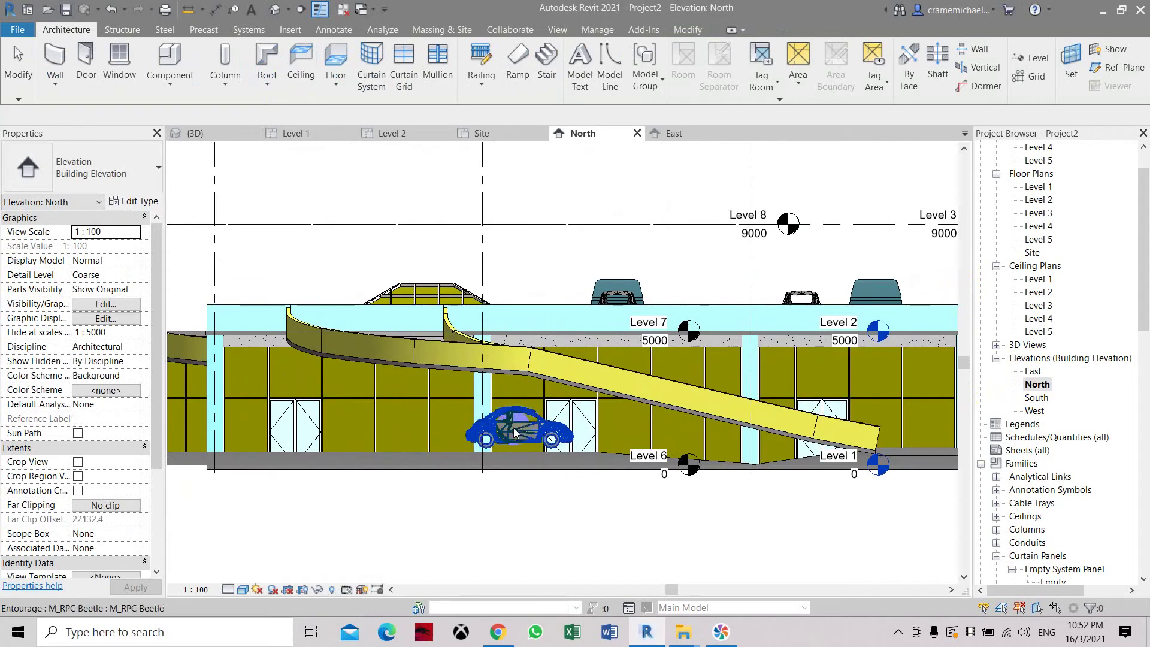
left_click(319, 105)
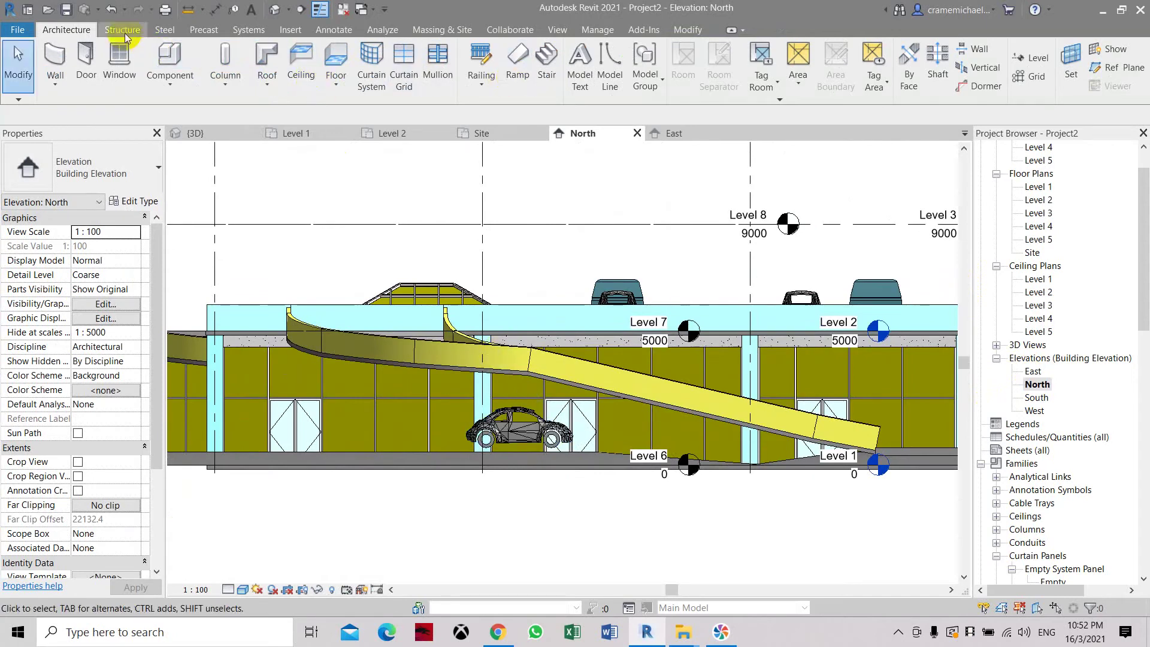
left_click(701, 33)
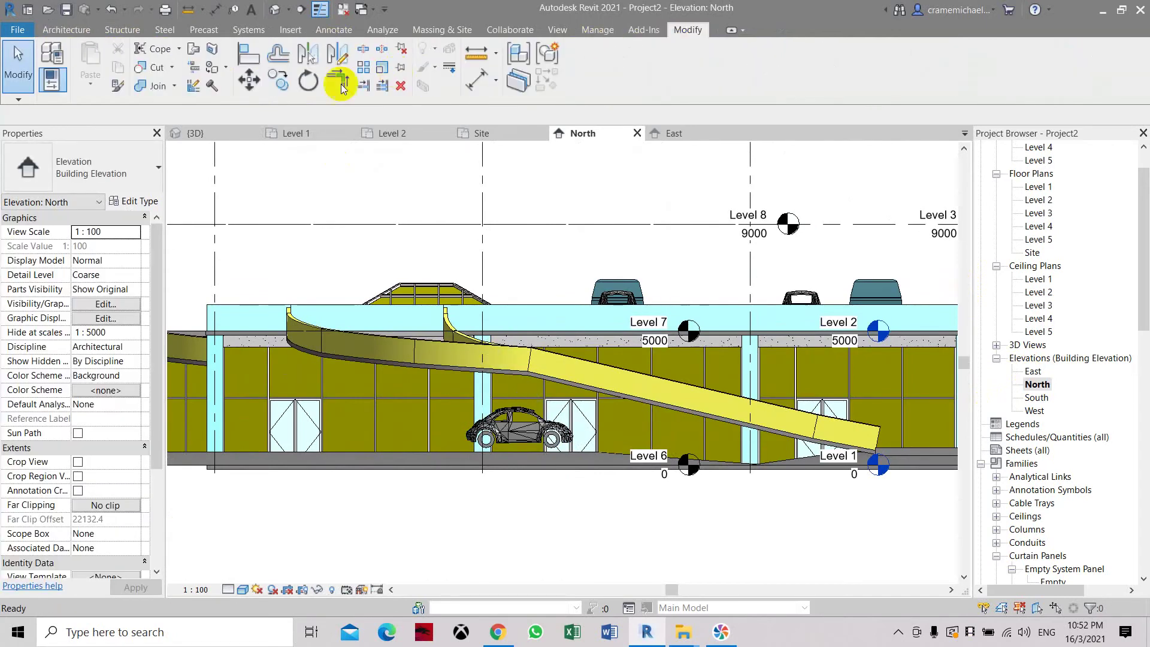
left_click(250, 83)
left_click(510, 420)
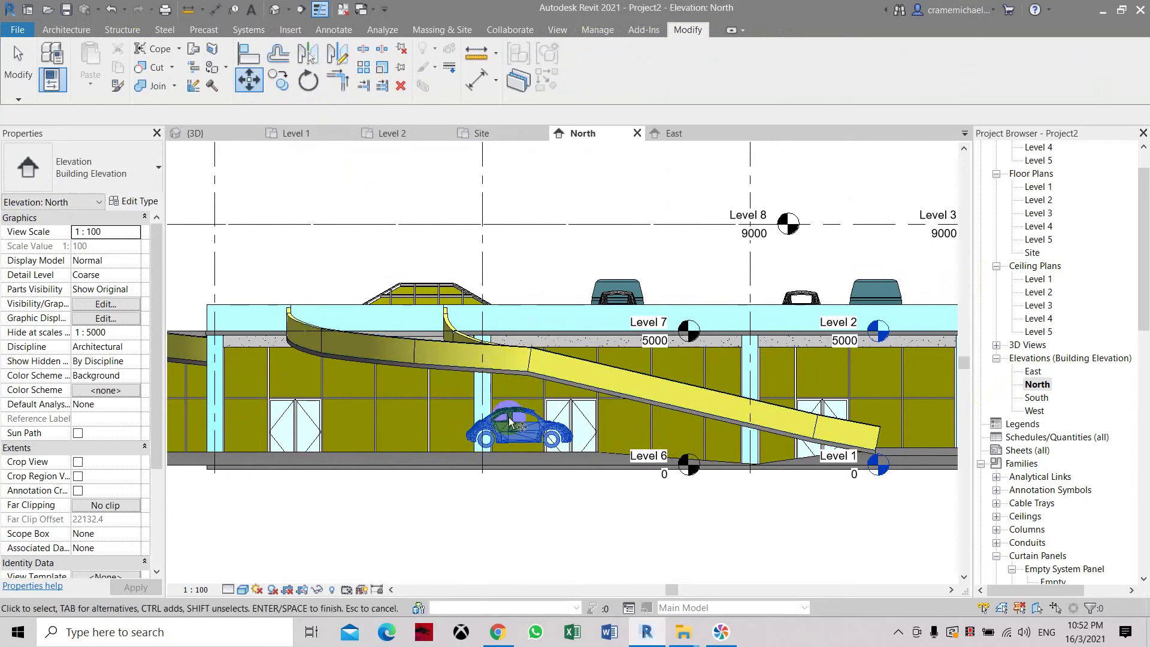
left_click(516, 438)
left_click(459, 205)
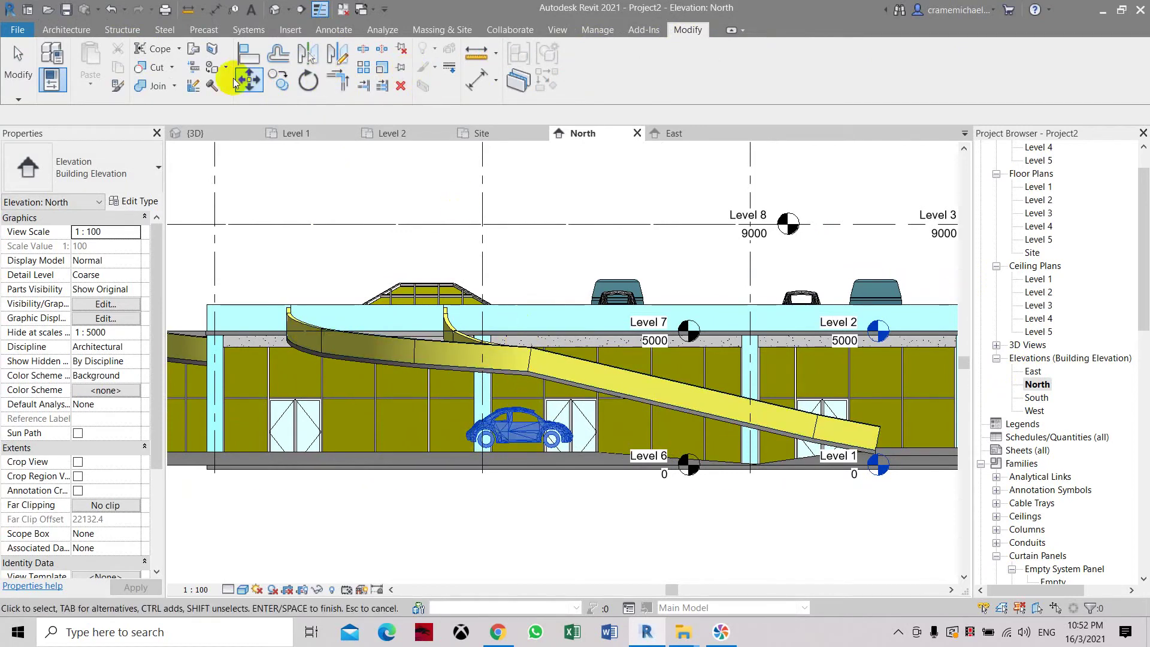
left_click(514, 444)
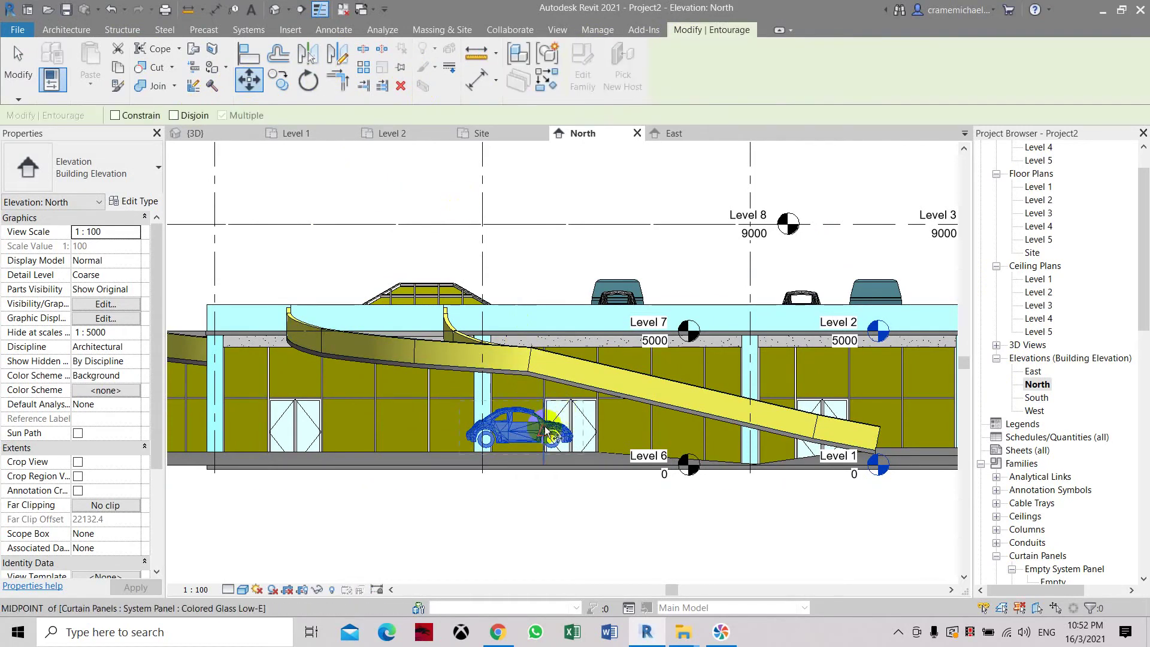
key("Return")
- Move the Beetle copy from its rear wheel up onto the sloping yellow ramp
scroll(548, 443, "up", 5)
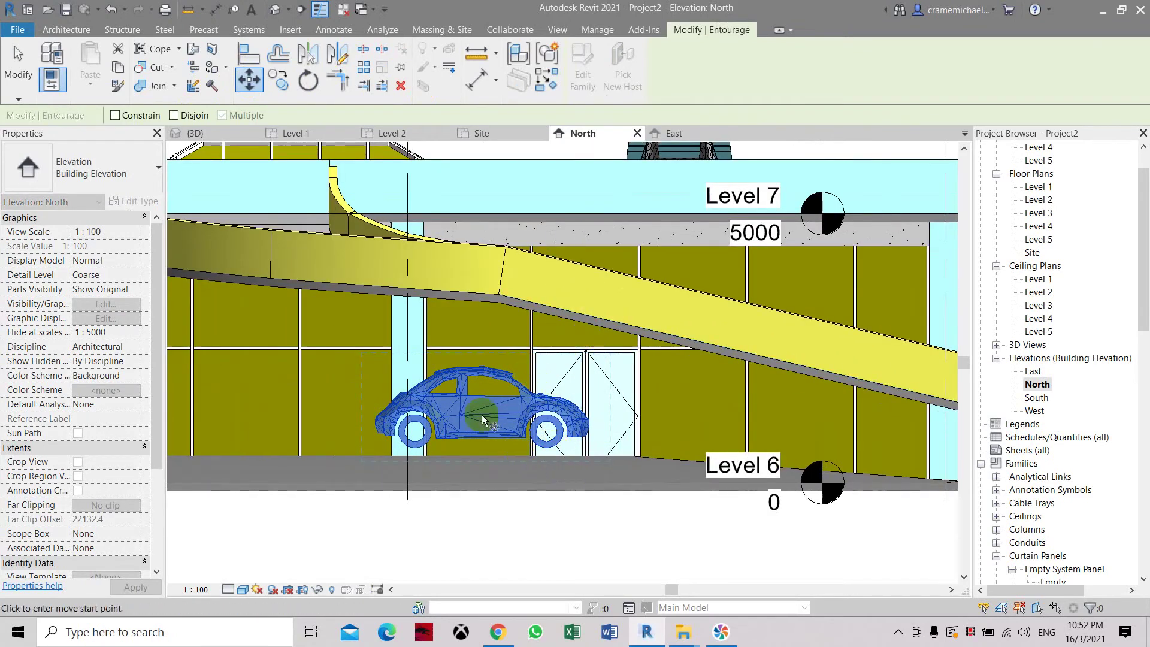
left_click(415, 449)
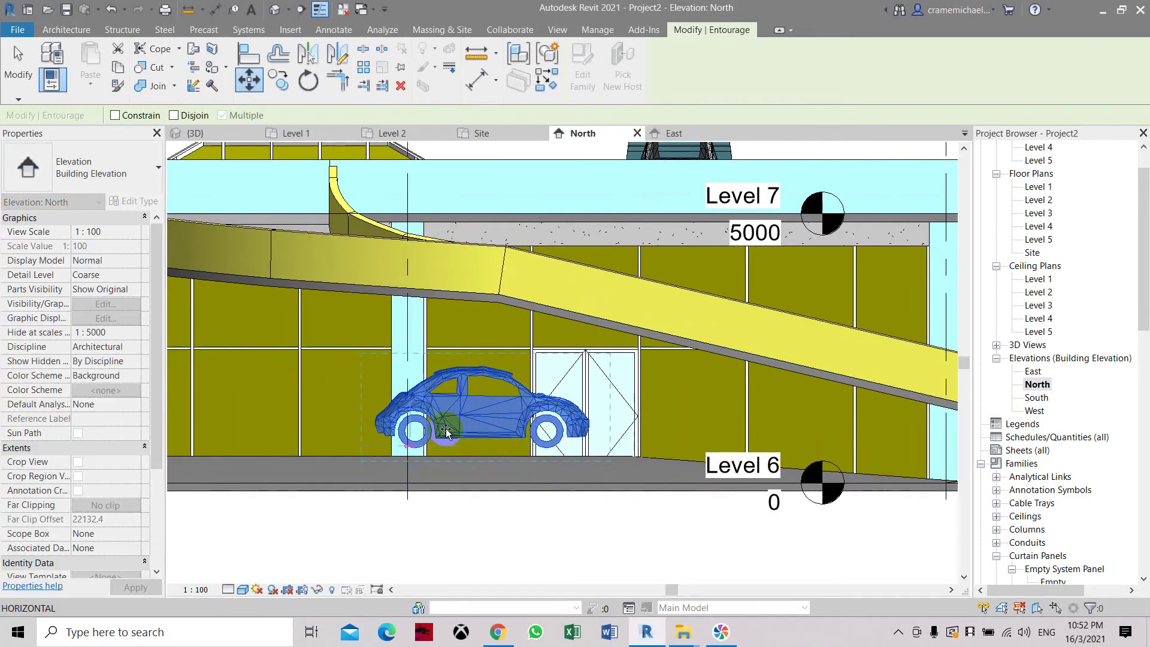
left_click(634, 327)
middle_click_drag(710, 289, 532, 366)
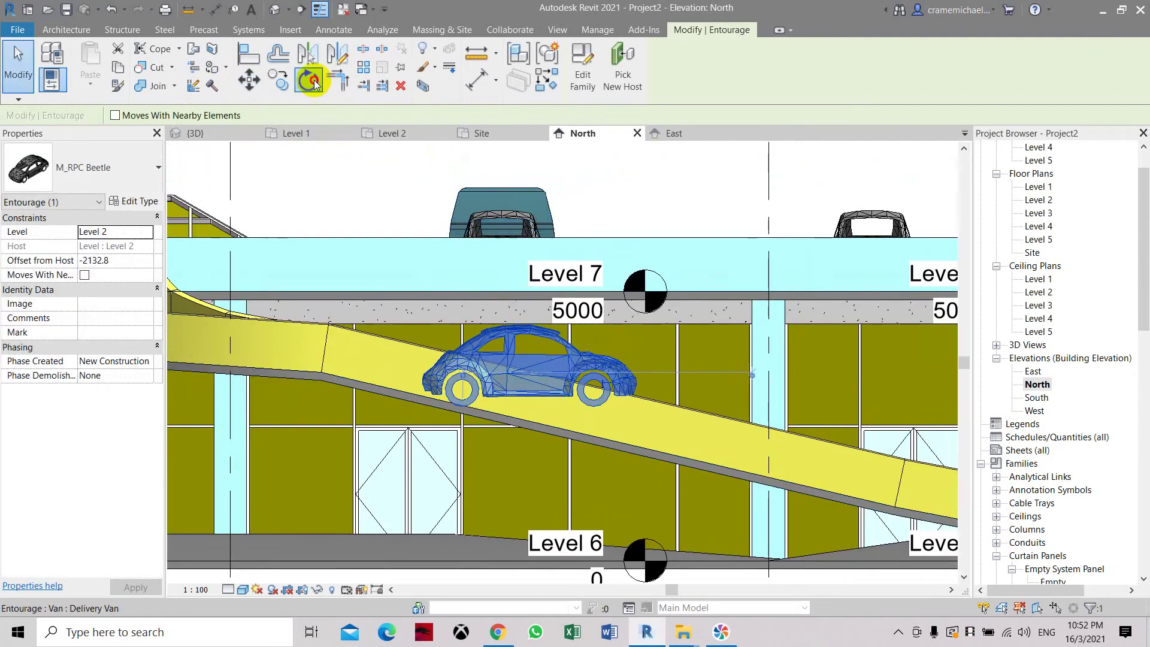
left_click(308, 80)
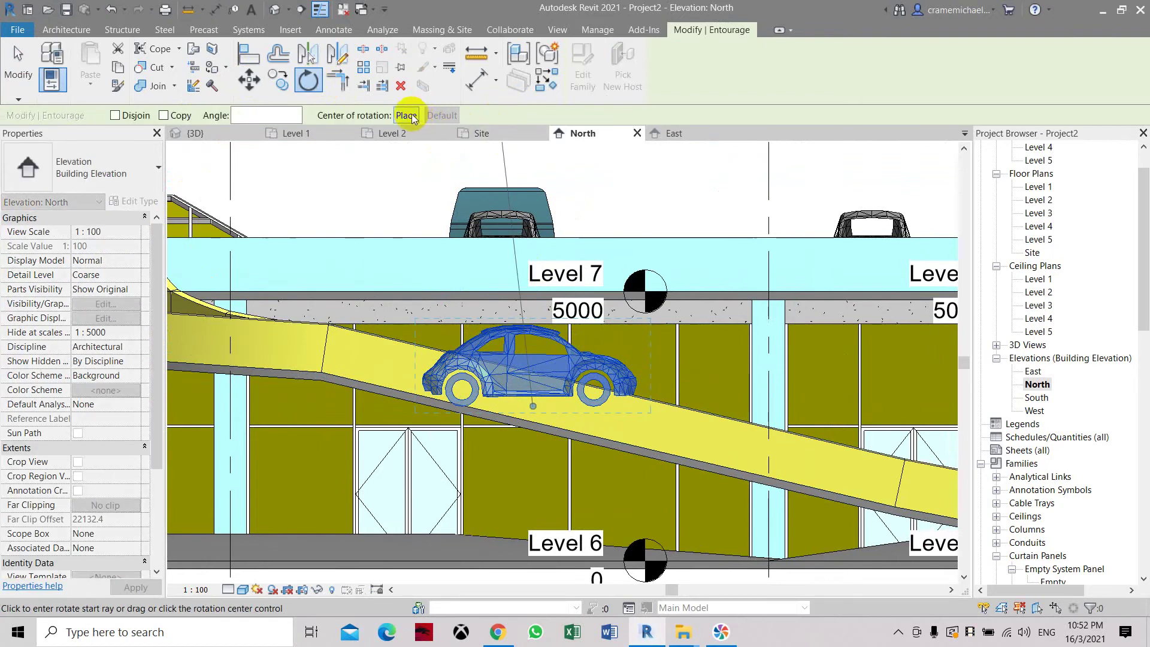
- Try tilting the Beetle about its rear wheel to the ramp slope, then undo the forced deletion
left_click(463, 404)
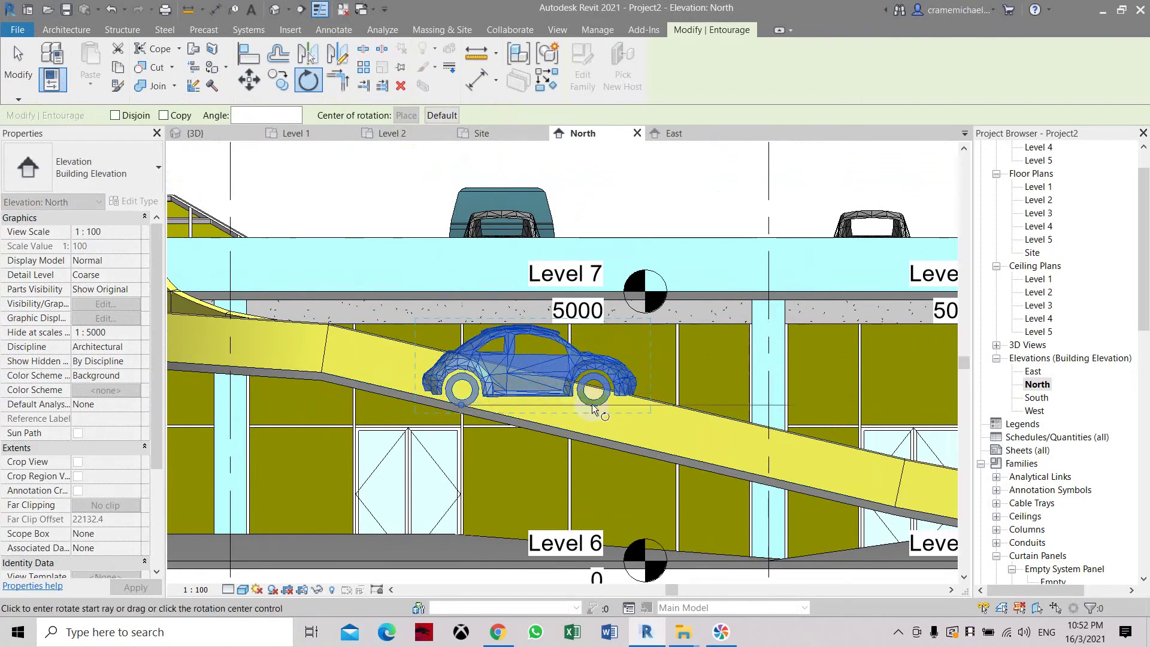
left_click(621, 409)
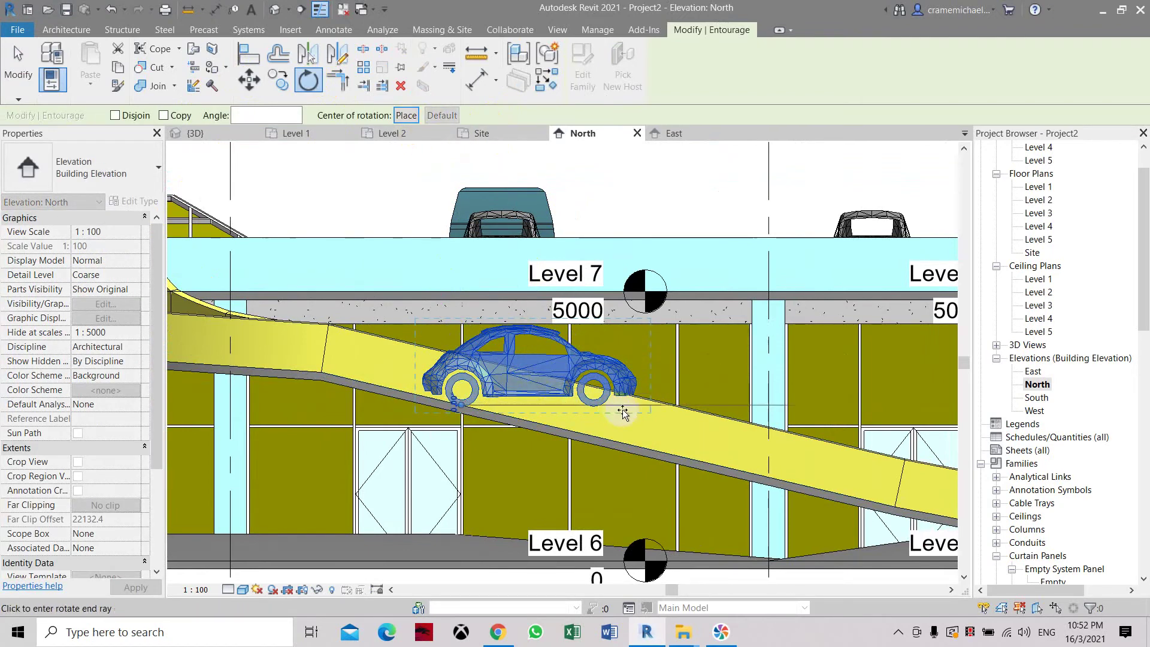
left_click(633, 441)
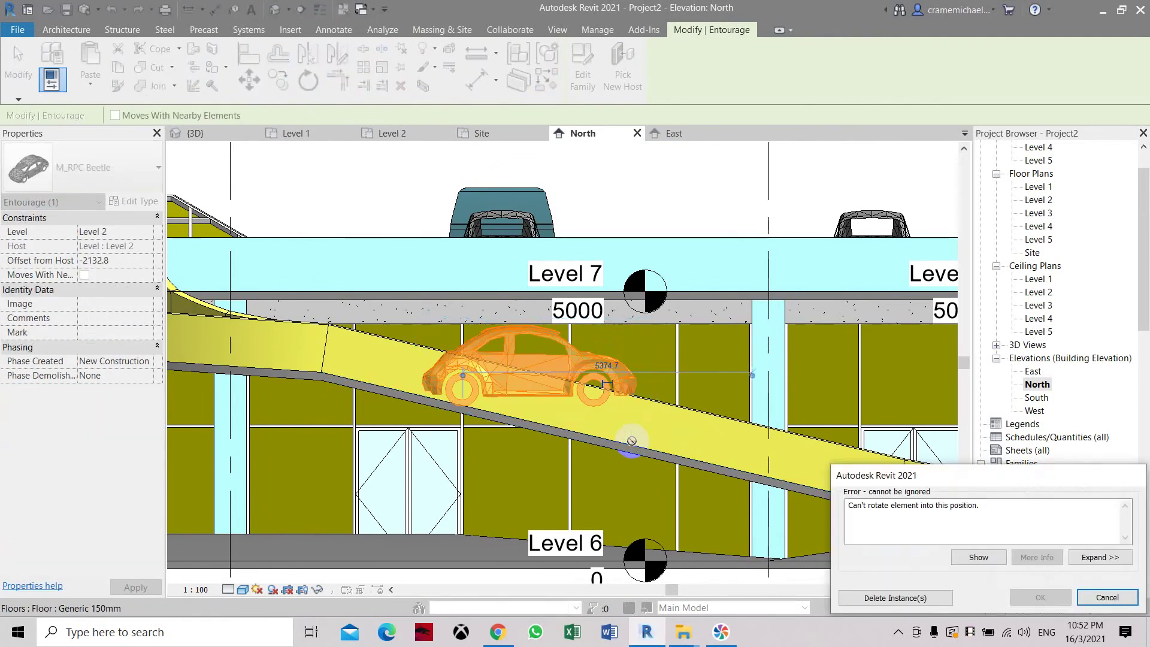
left_click(950, 599)
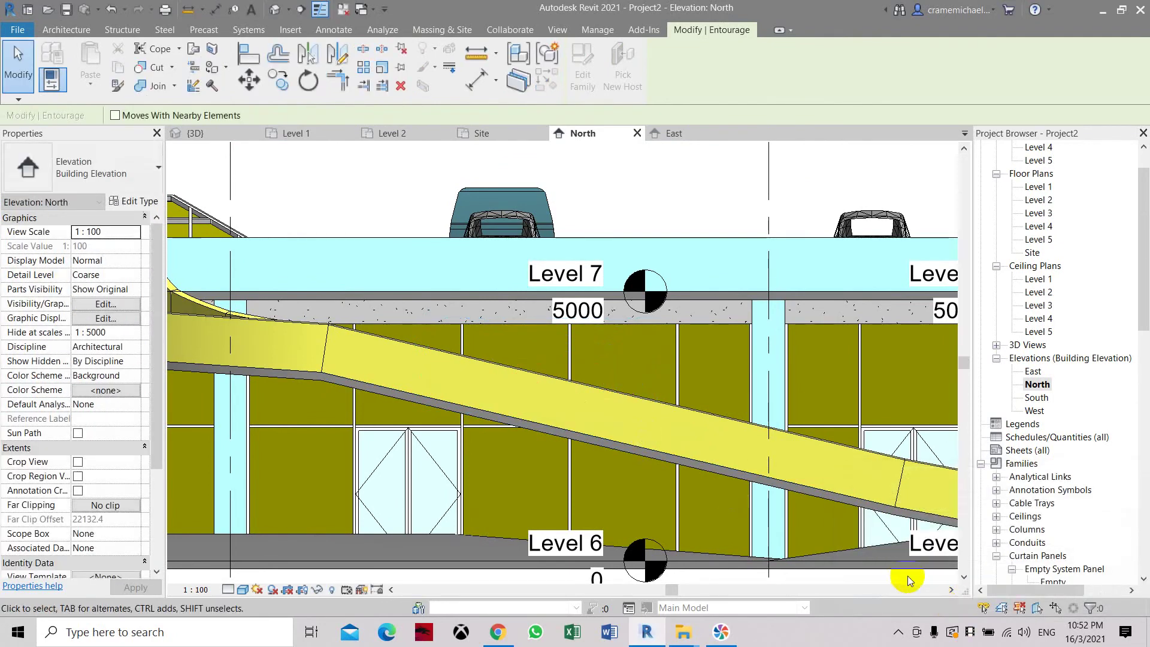
key("ctrl+z")
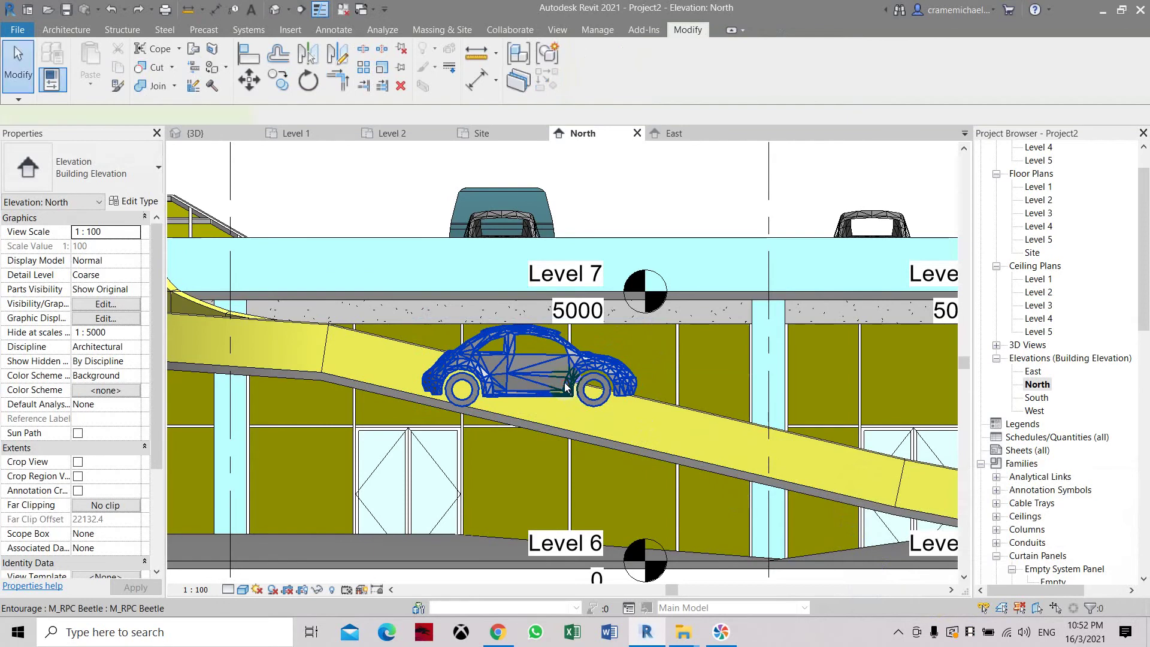
- Retry the rear-wheel rotation, then delete the Beetle that cannot tilt
left_click(309, 79)
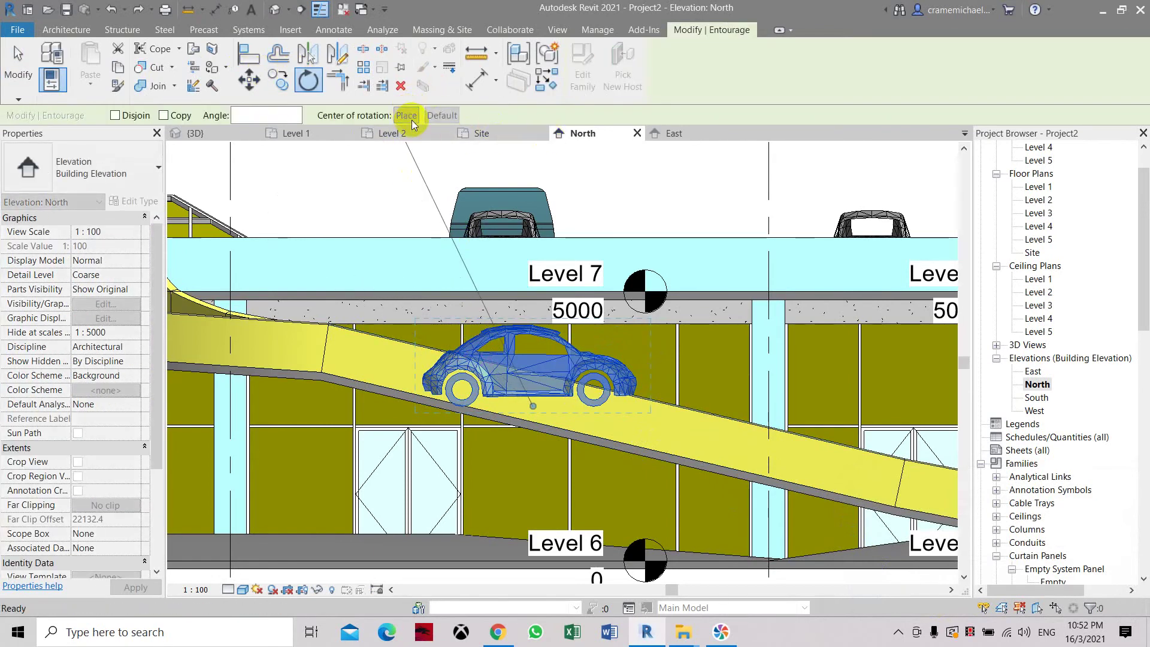
left_click(406, 115)
left_click(462, 402)
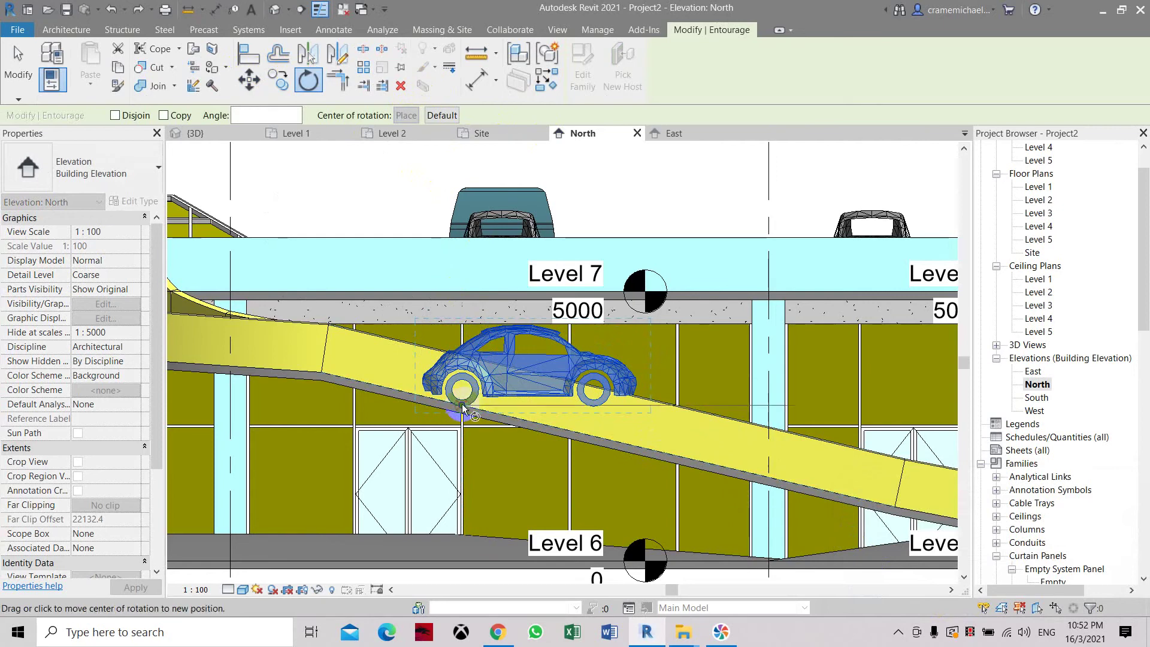
left_click(659, 416)
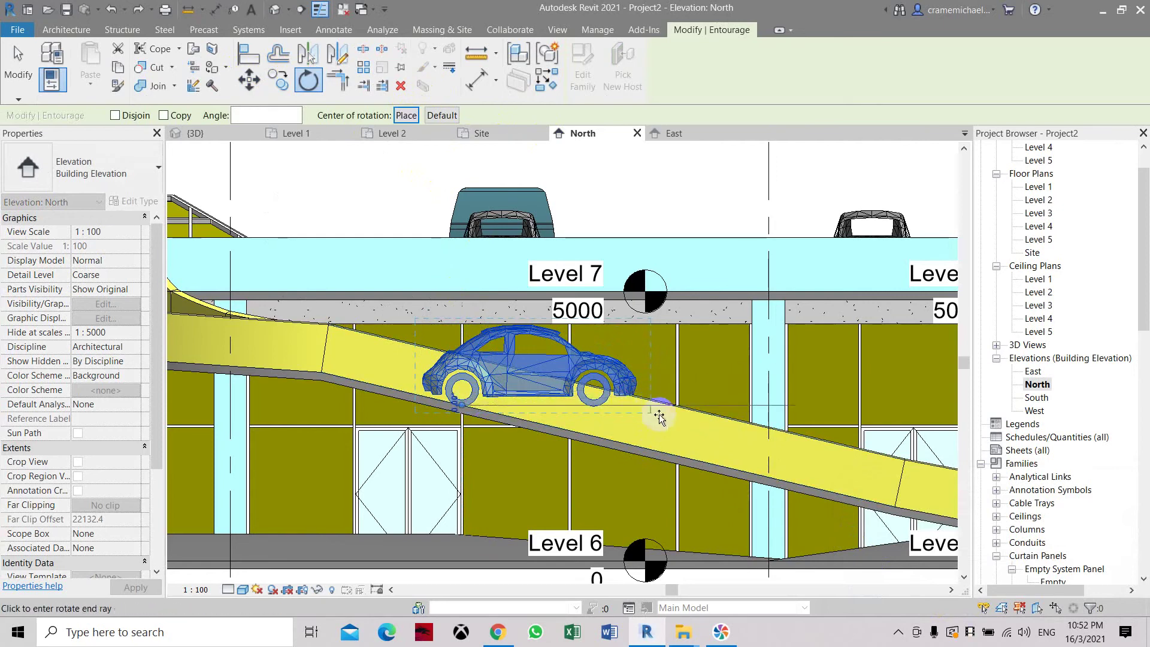
left_click(677, 458)
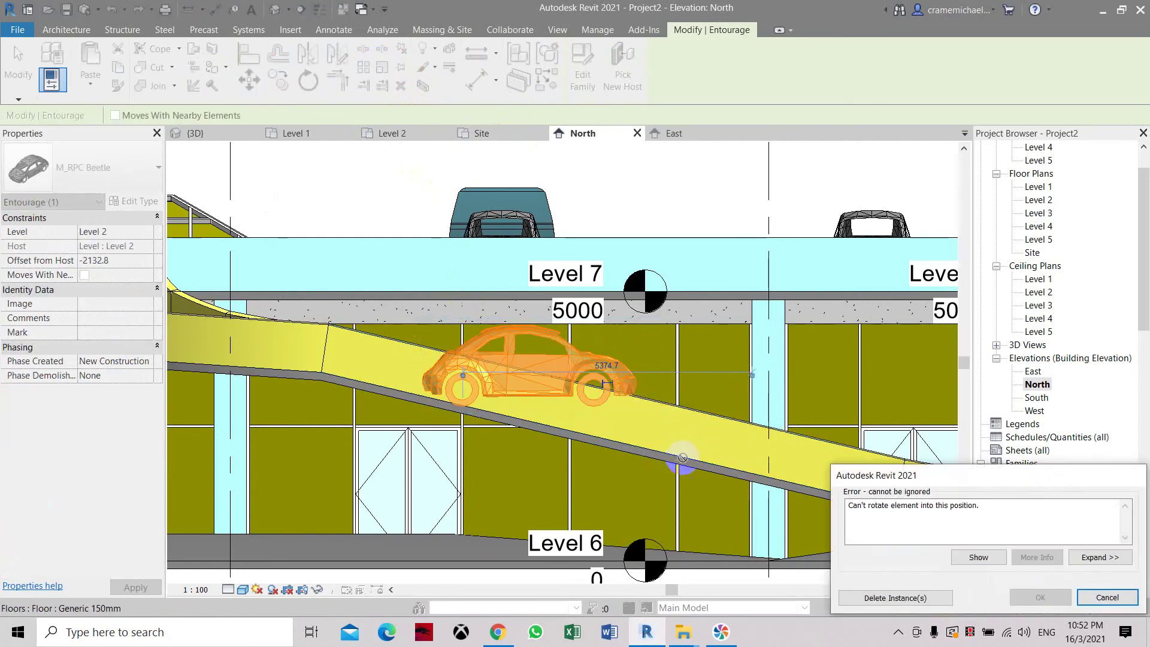
left_click(978, 559)
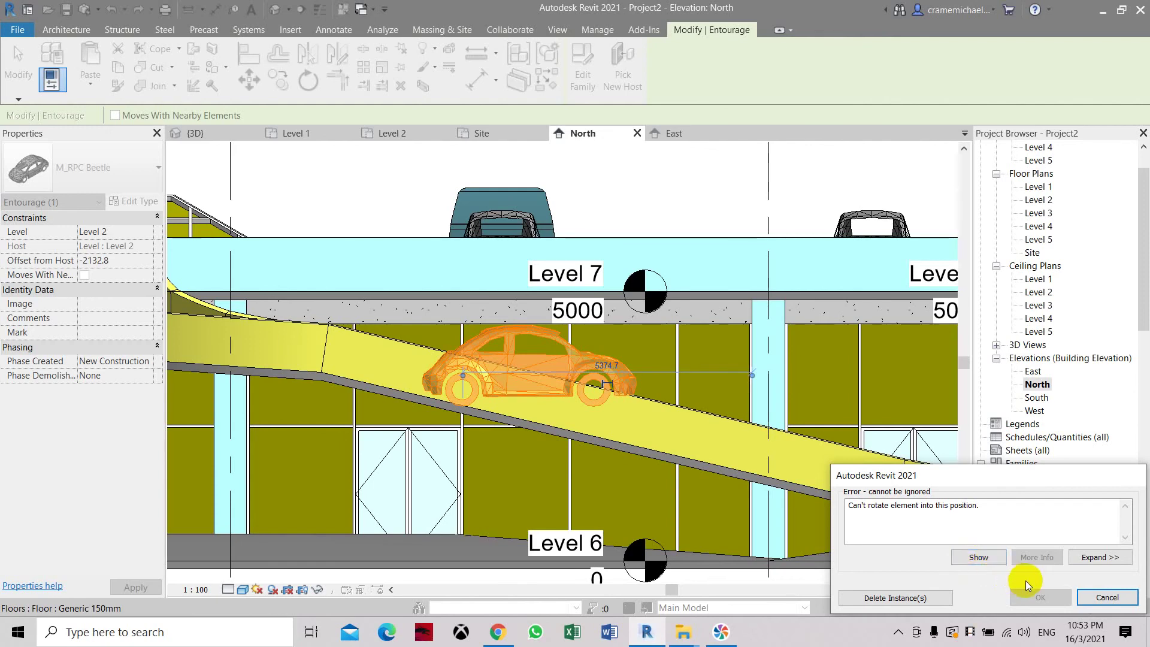
left_click(896, 598)
scroll(608, 281, "down", 5)
middle_click_drag(720, 316, 644, 377)
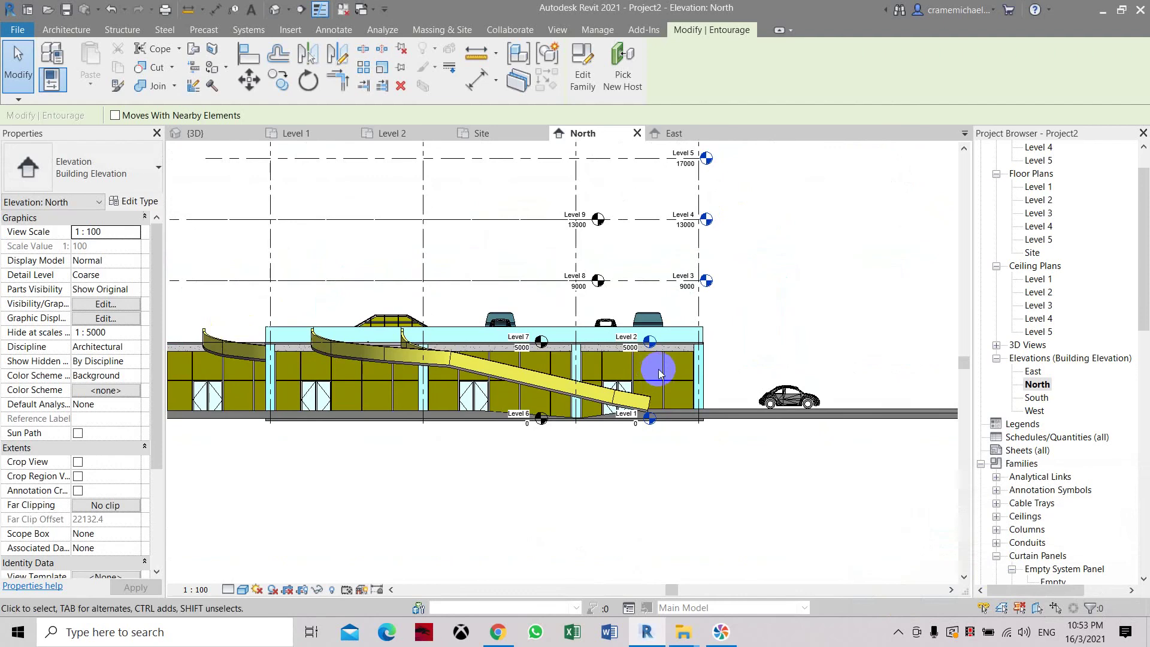
- Return to the default 3D view of the rooftop car park and ramp
left_click(275, 11)
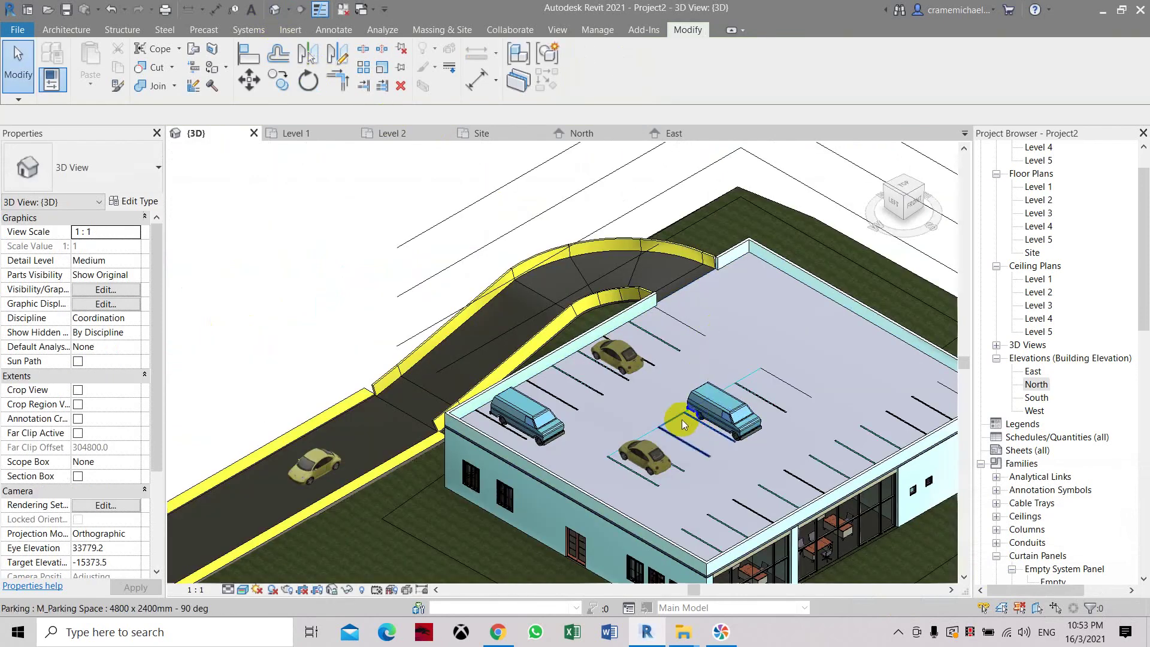
scroll(682, 419, "down", 2)
scroll(687, 322, "up", 2)
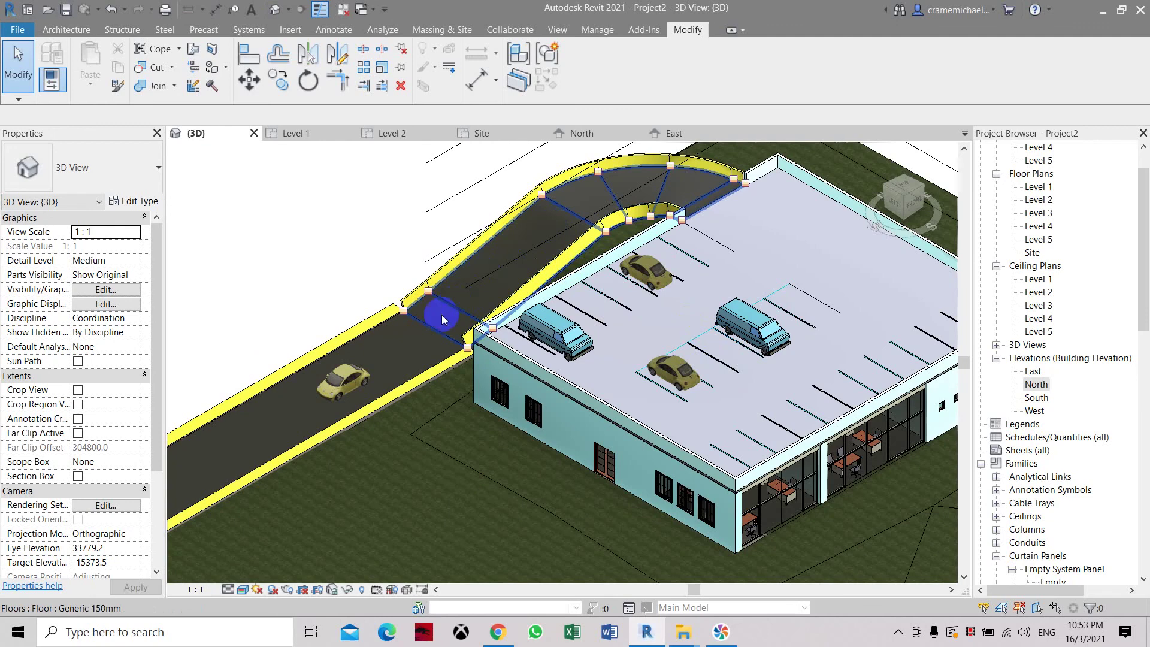